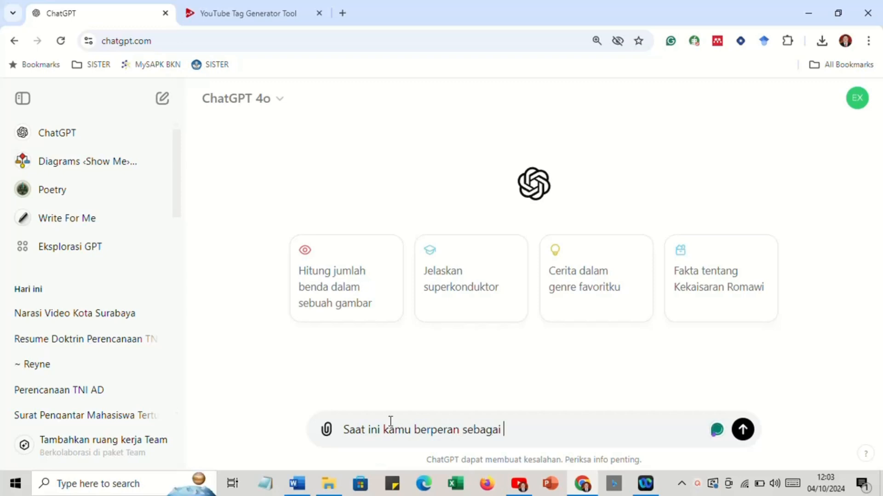
Complete the prompt's opening sentence as "Saat ini kamu berperan sebagai seorang video maker yang sangat profesional kaliber internasional."
text(seorang )
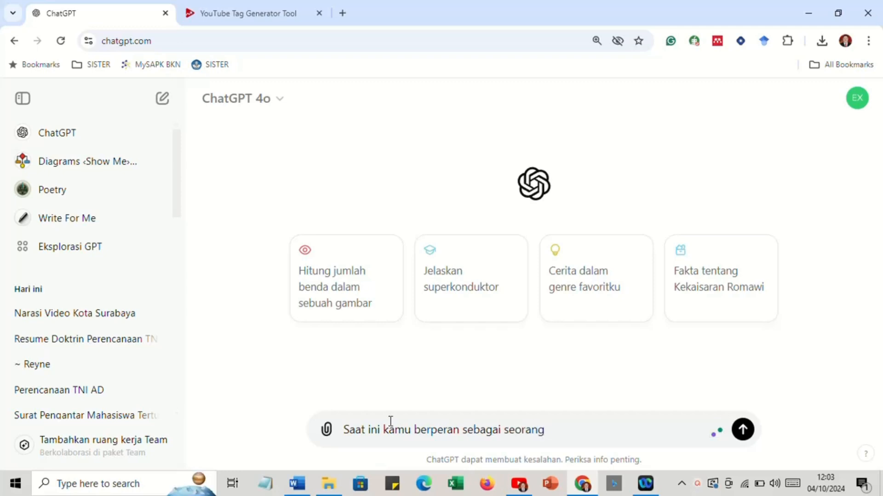
text(video maker ya)
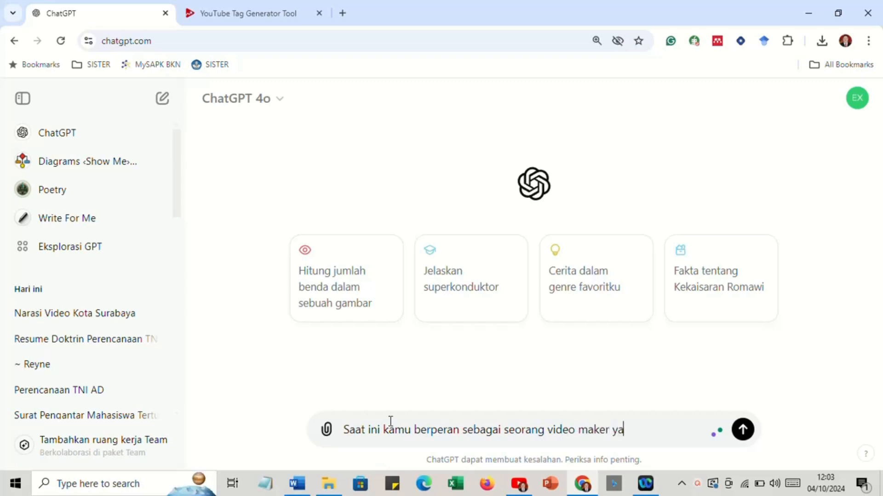
text(ng sangat profesio)
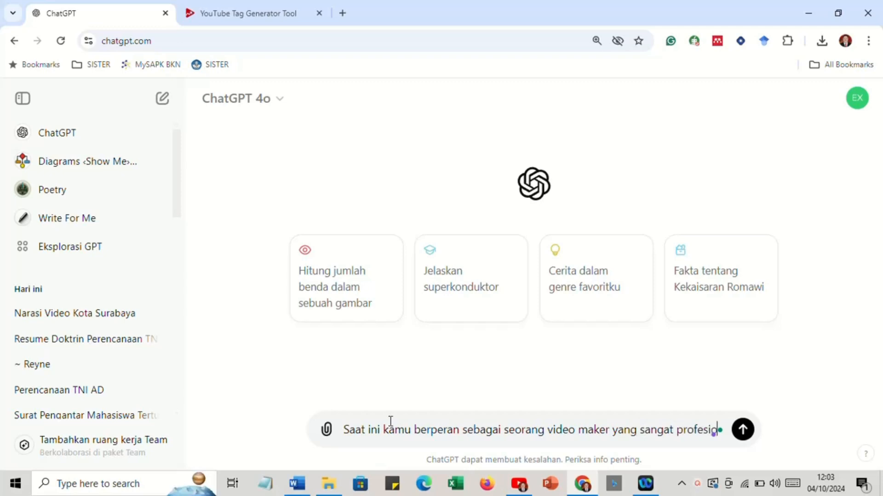
text(nal )
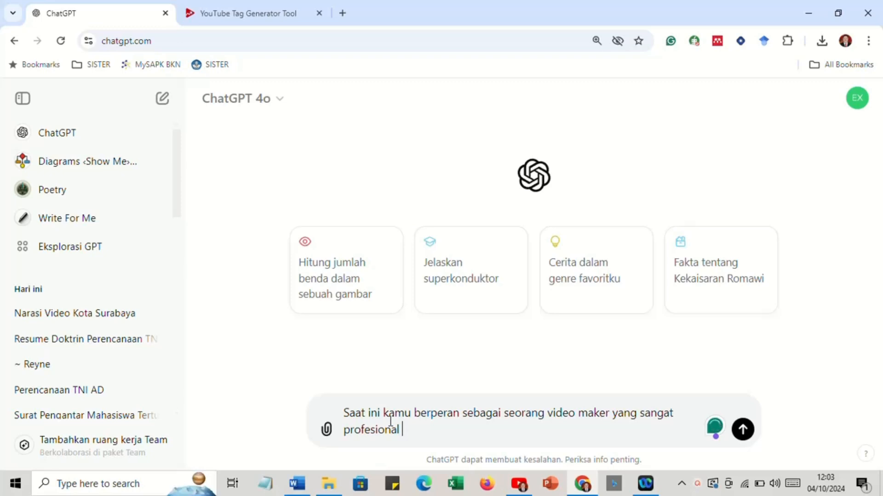
text(be)
key(BackSpace)
key(BackSpace)
text(kalibe)
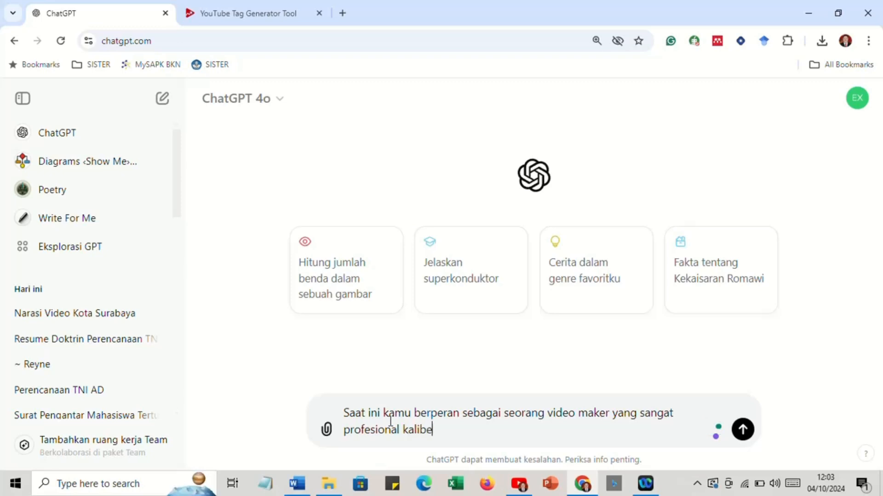
text(r internasional.)
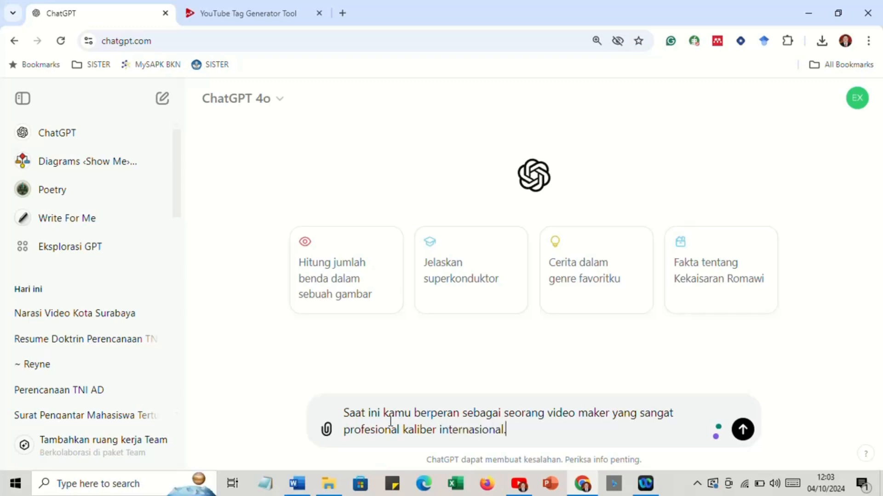
Add a second line to the prompt: "Saya adalah seseorang yang ingin membuat video tentang "Definisi Pariwisata" yang akan saya upload di You Tube."
key(shift+Return)
text(Saya adal)
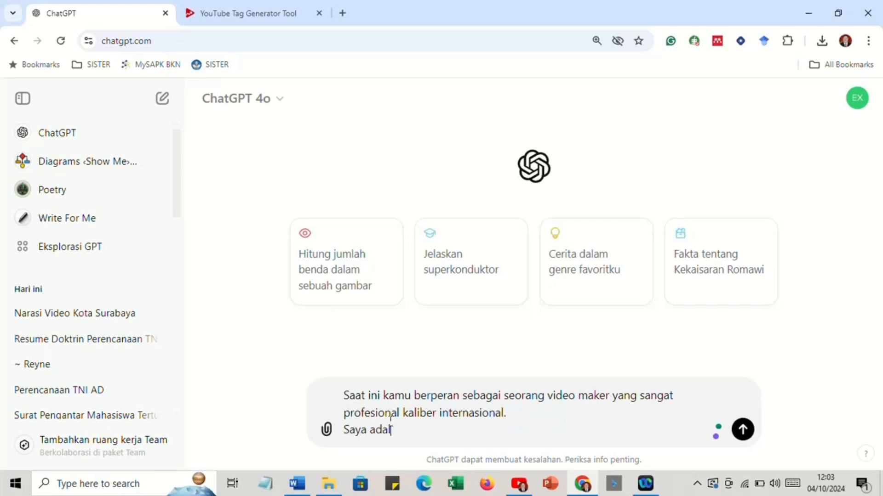
text(ah seseoran)
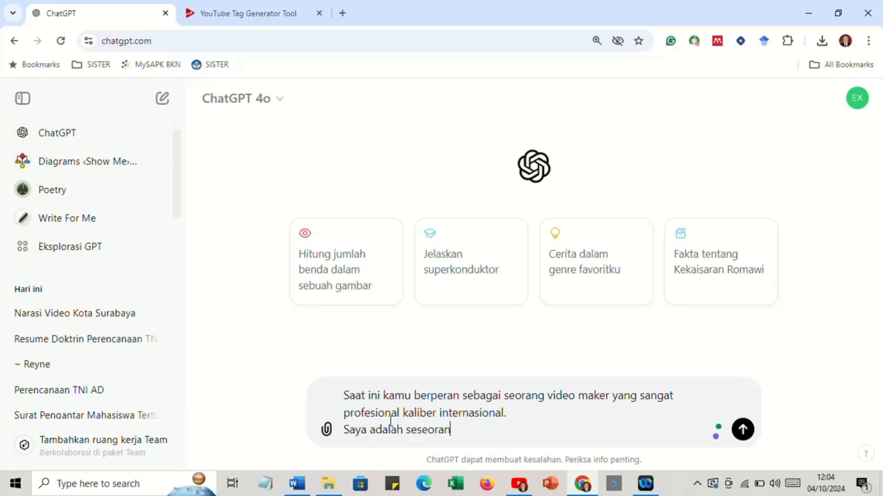
text(g yang ingin membuat)
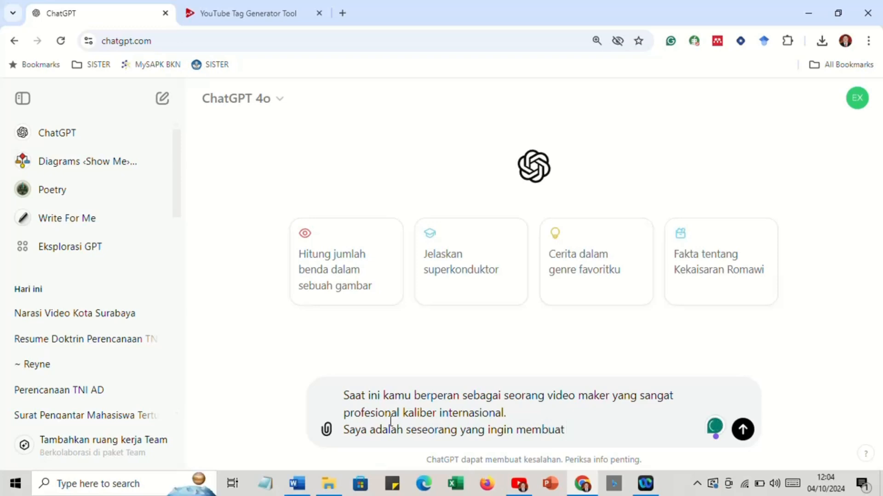
text( video tentang )
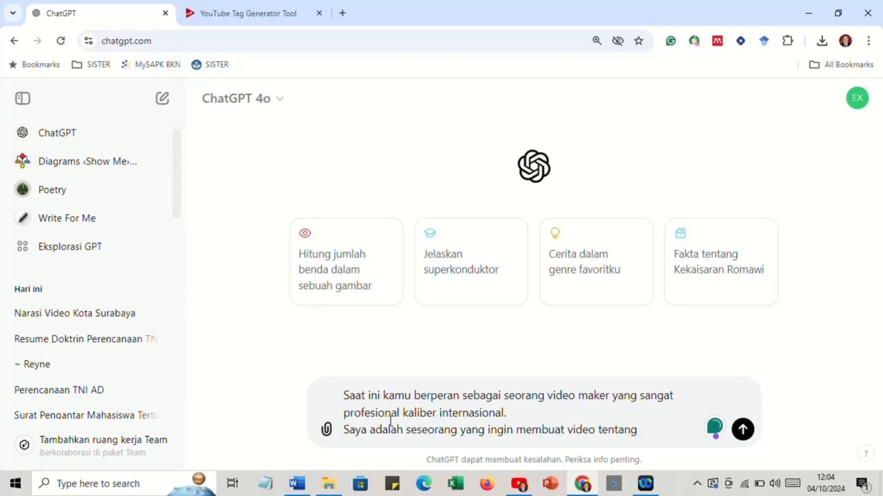
text(")
text(Dasar)
key(BackSpace)
key(BackSpace)
key(BackSpace)
text(efinisi )
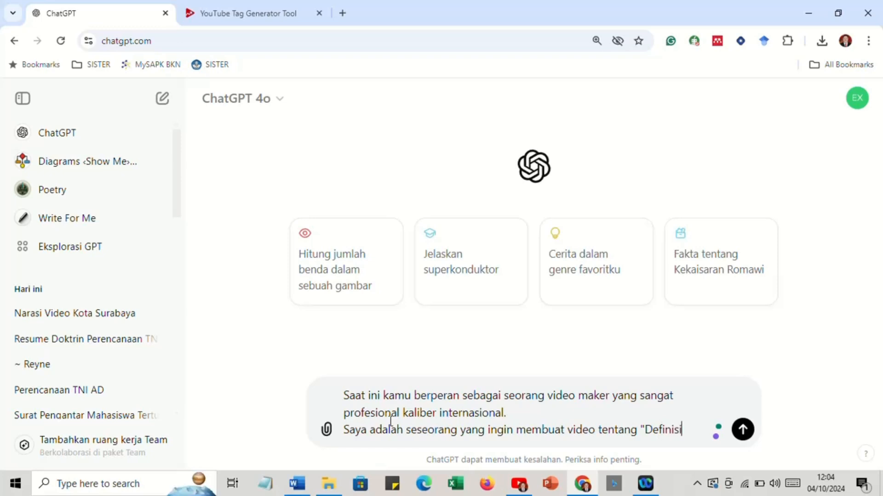
text(Pariwisata")
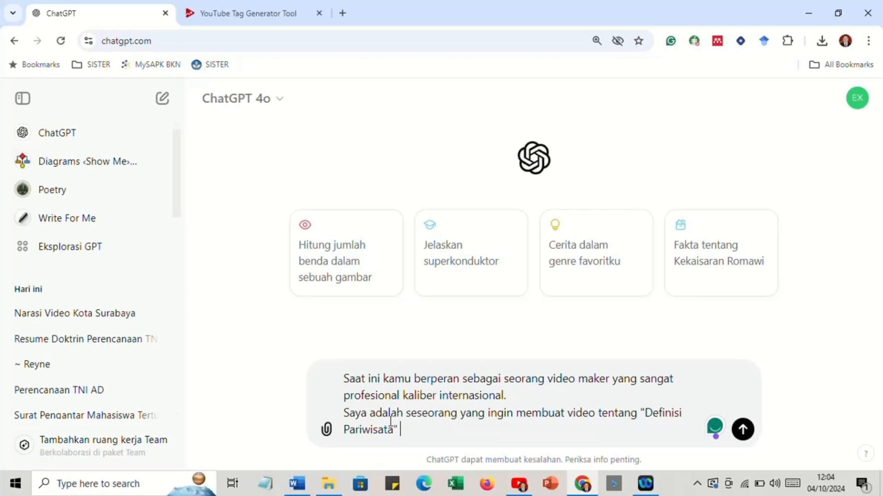
text( yang akan sa)
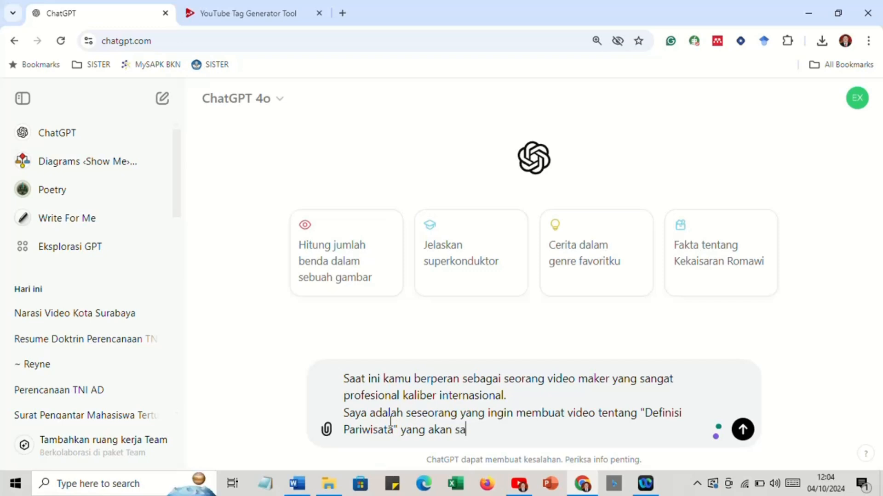
text(ya upload di)
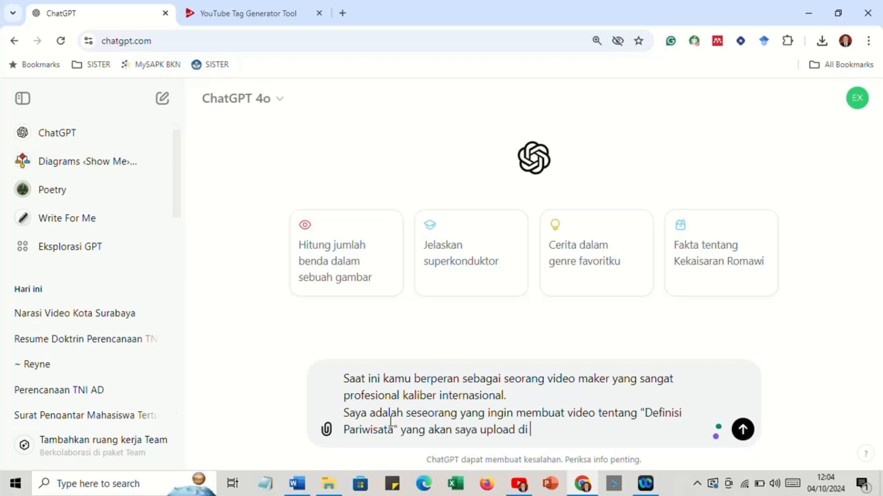
text( You Tube)
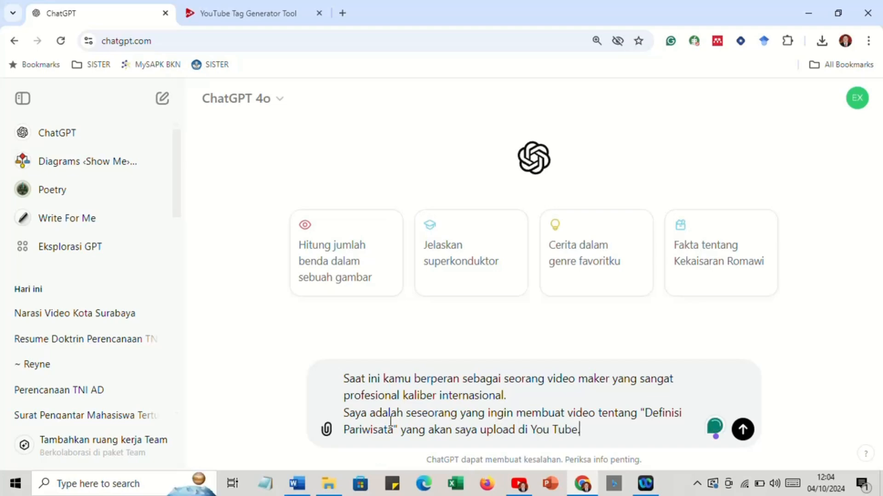
text(.)
Add a third line to the prompt: "Saya ingin kamu membantu saya membuat video berdurasi 3 menit dengan gambar dan sub titel."
key(shift+Return)
text(Saya )
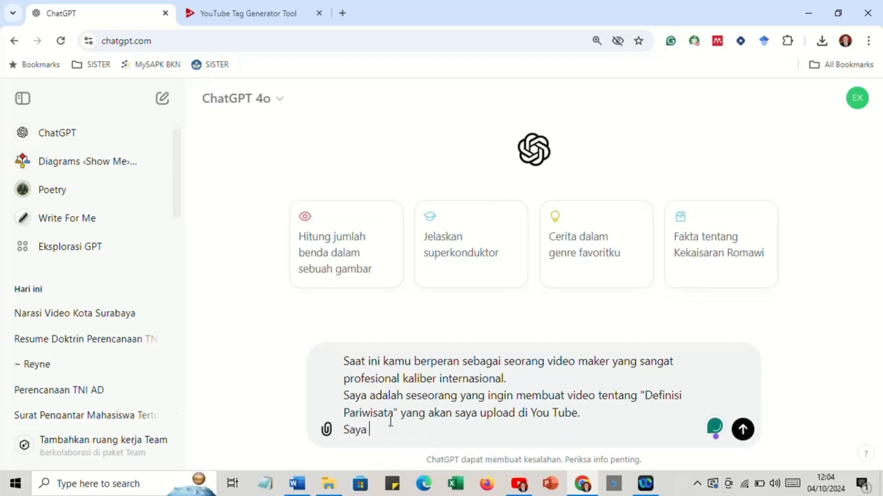
text(ingin k)
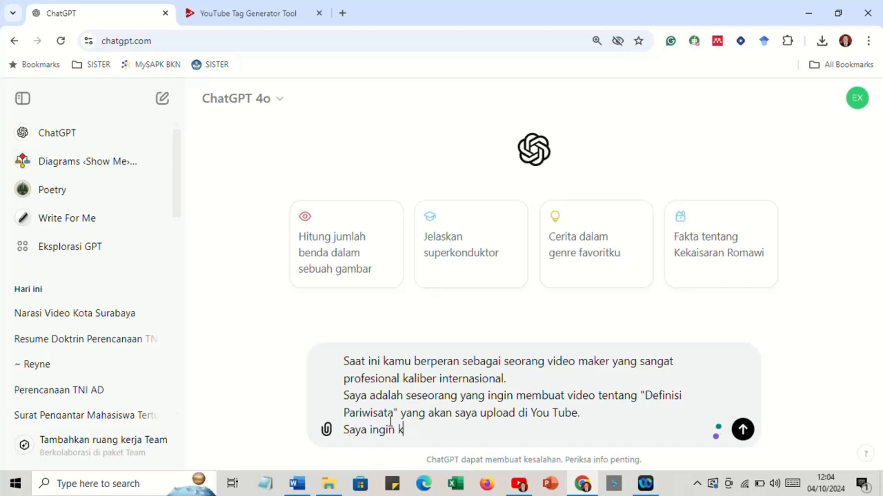
text(amu membantu)
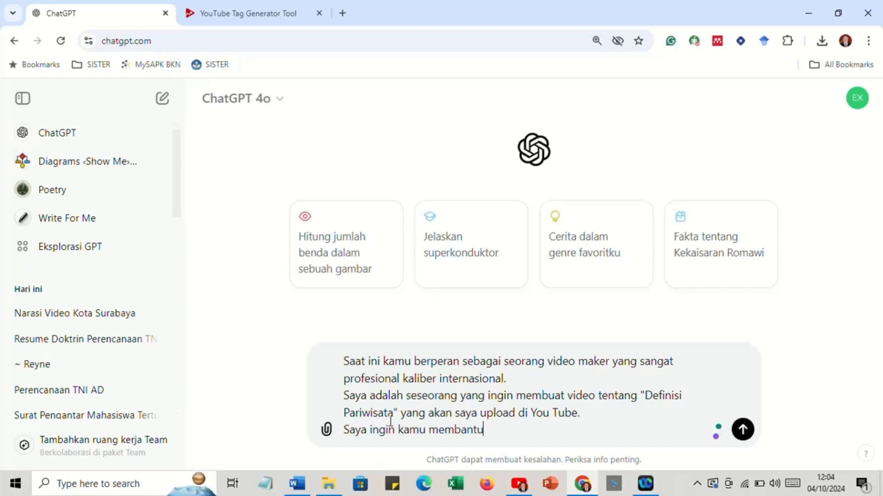
text( saya membuat vid)
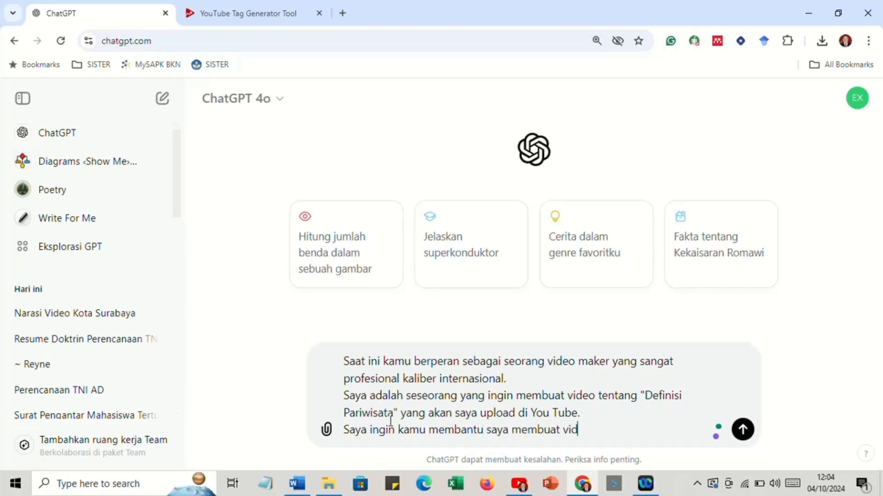
text(eo berdurasi 3 )
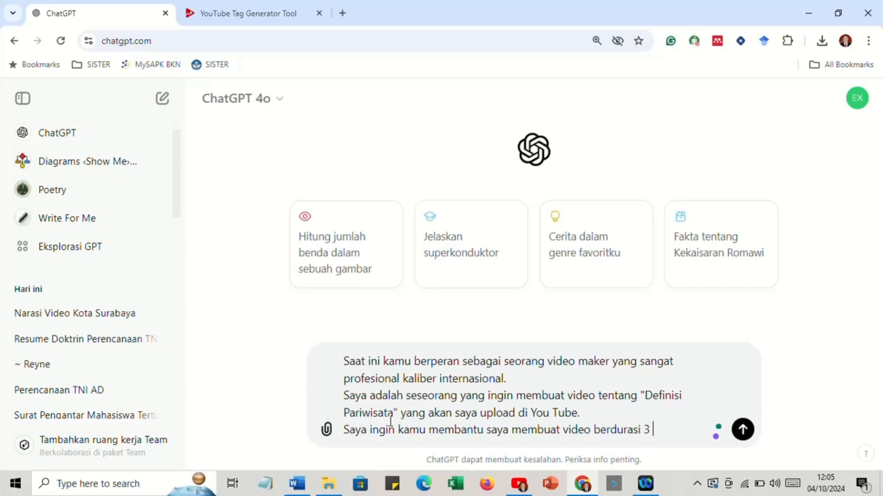
text(menit ya)
key(BackSpace)
key(BackSpace)
text(dengan gambar dan)
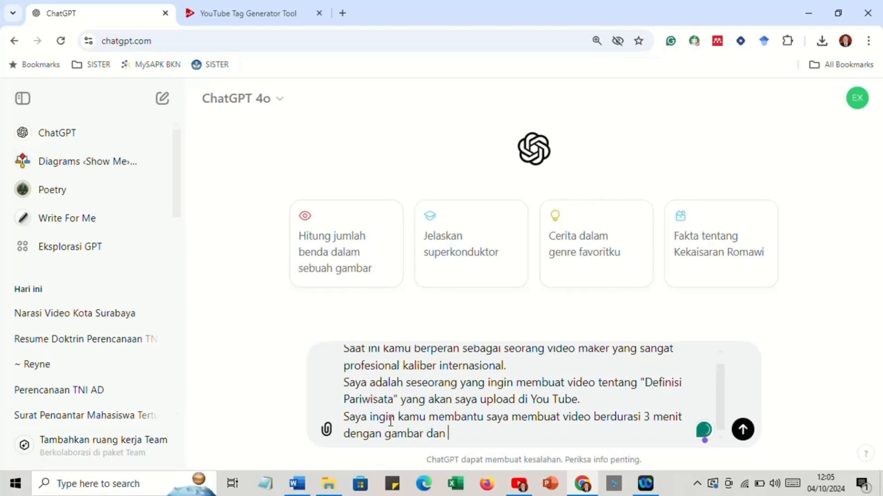
text( sub titel )
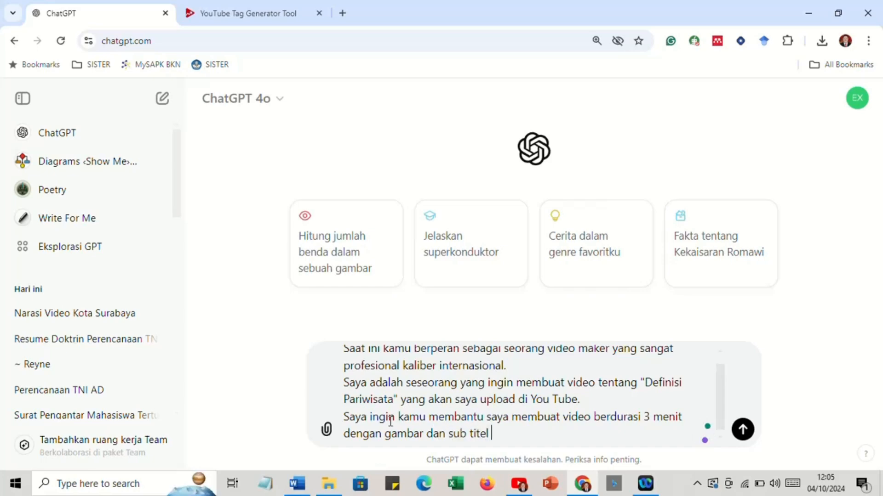
text(dalam)
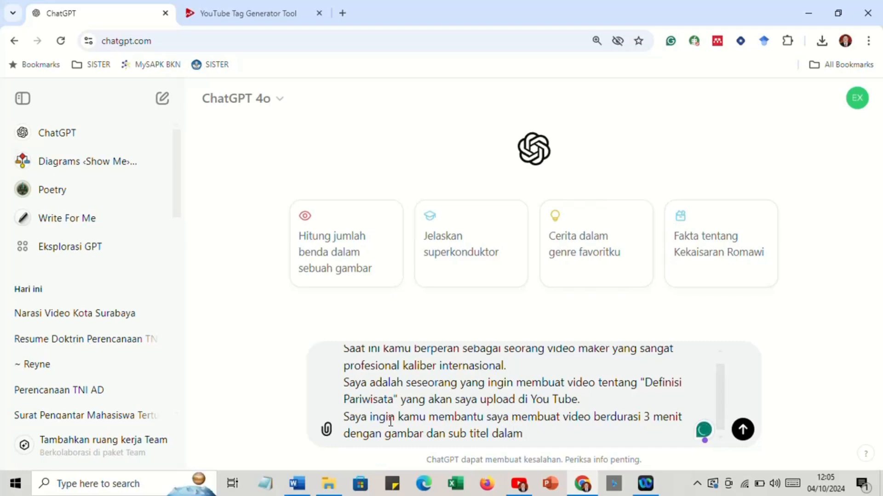
key(BackSpace)
key(BackSpace)
key(BackSpace)
key(BackSpace)
key(BackSpace)
key(BackSpace)
key(BackSpace)
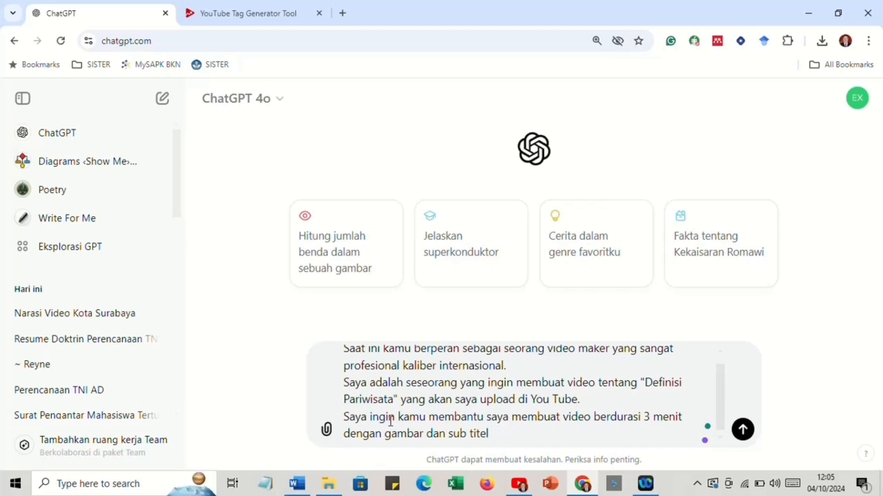
text(.)
Add the final line "Untuk Tahap pertama saya ingin kamu membantu saya membuat out line video itu." and send the prompt
key(shift+Return)
text(S)
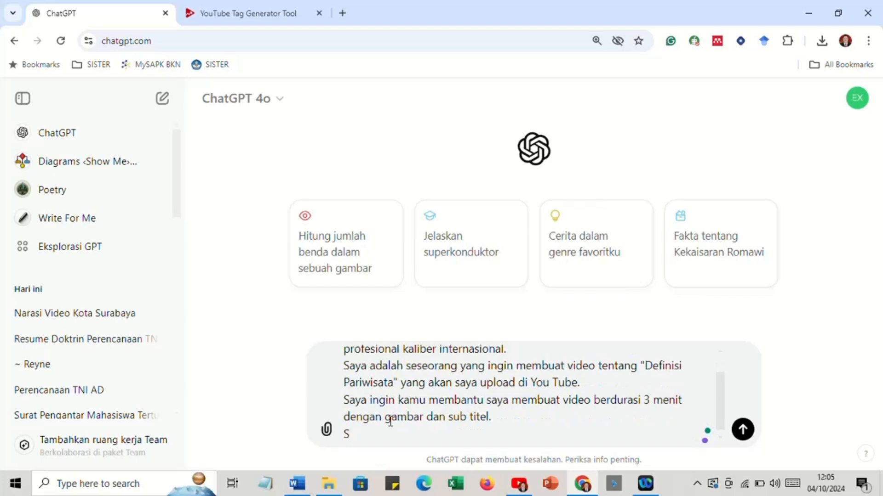
key(BackSpace)
text(Untuk Tahap pertam)
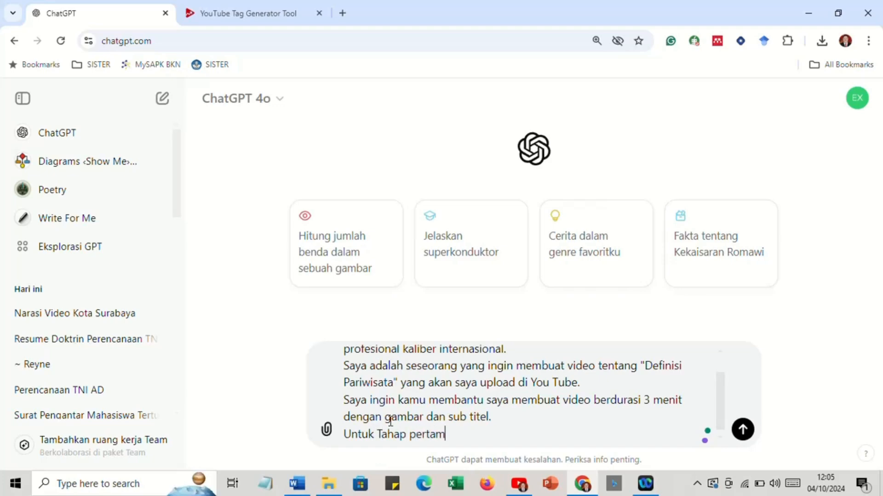
text(a saya ingin kamu )
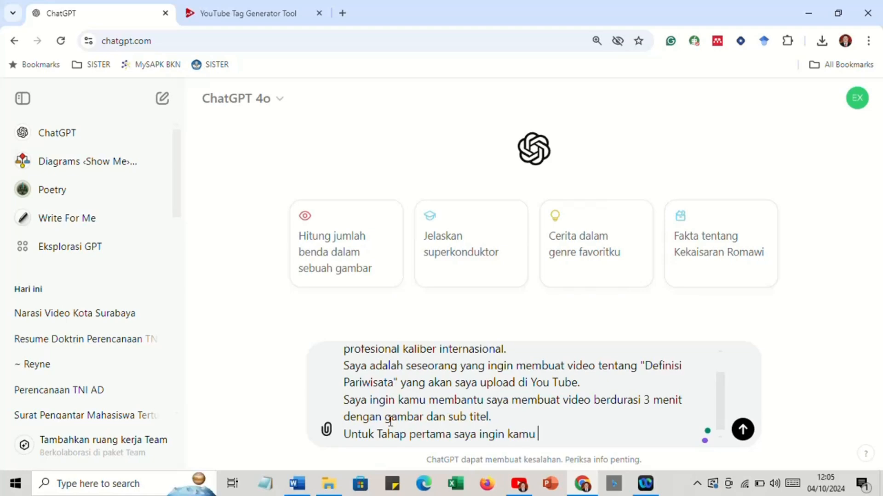
text(membantu saya membua)
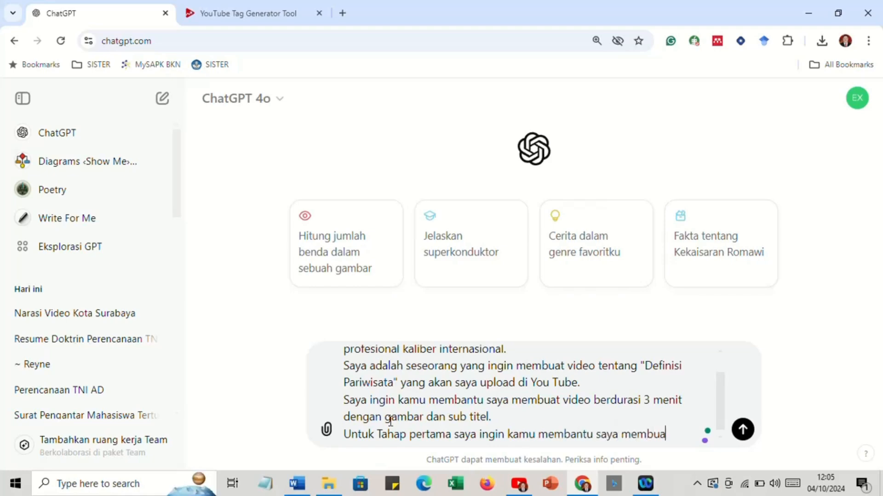
text(t out line video )
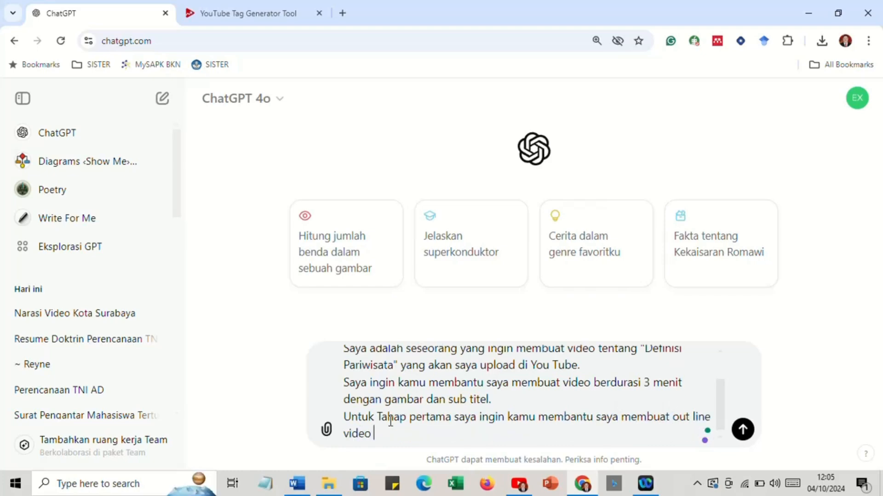
text(t itu.)
key(Return)
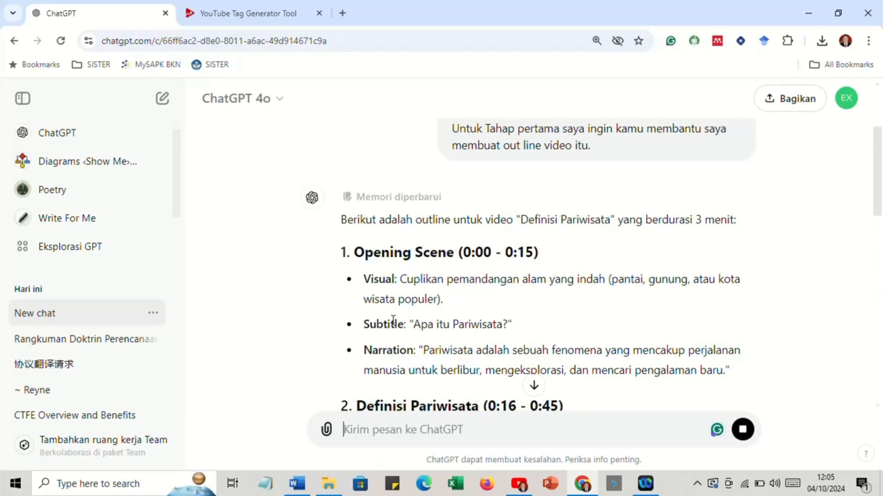
Review the generated video outline from the Opening Scene through the Akhir Video section, checking each scene's visual, subtitle and narration
scroll(405, 319, down, 1)
scroll(419, 317, down, 2)
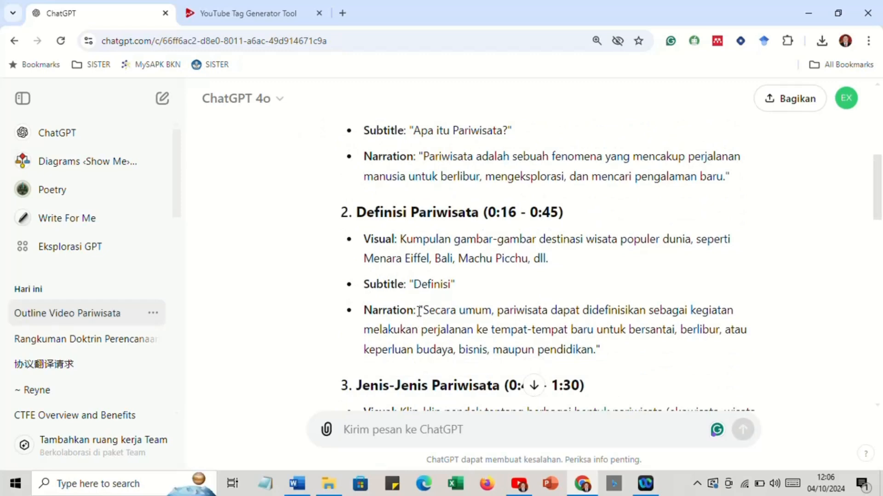
scroll(420, 312, down, 3)
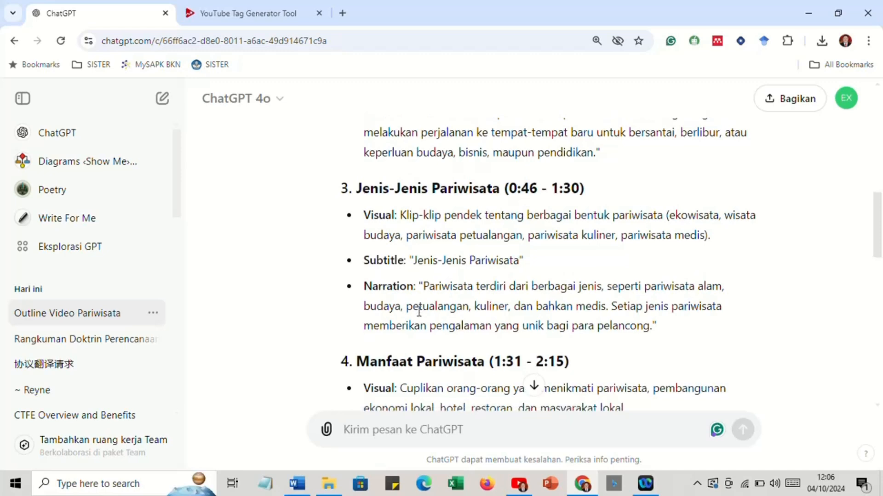
scroll(419, 311, down, 1)
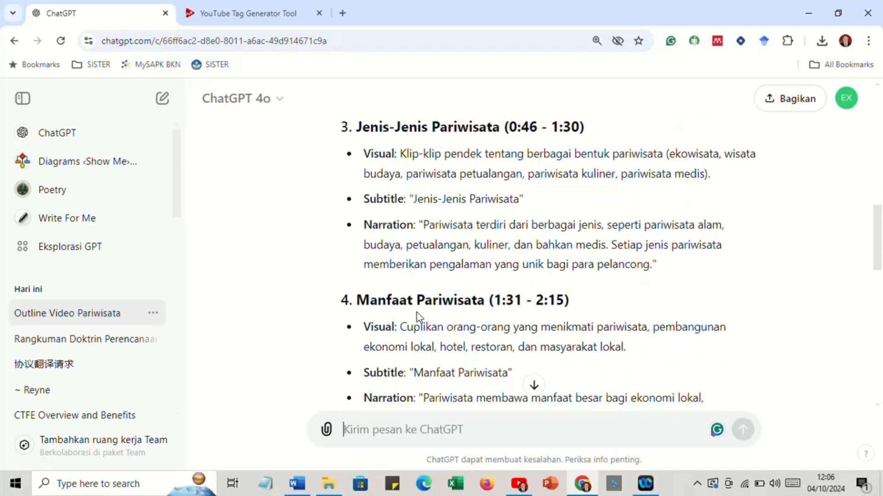
scroll(416, 313, down, 1)
scroll(414, 315, down, 3)
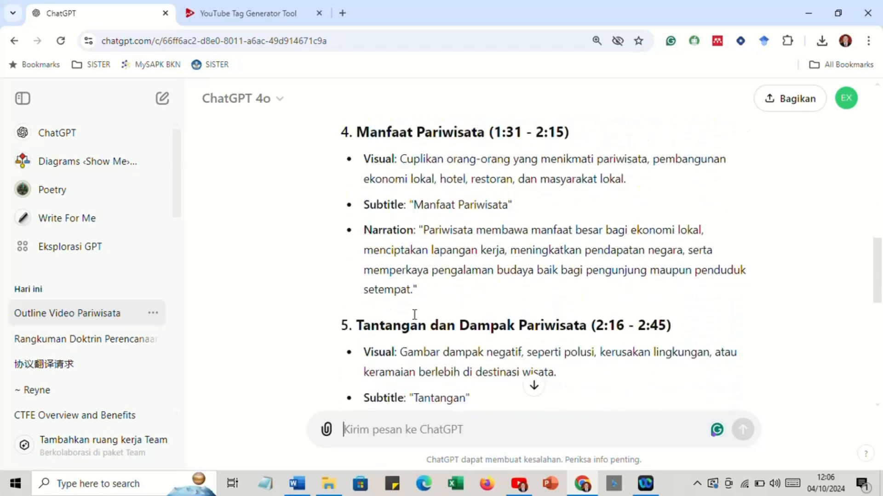
scroll(413, 316, down, 4)
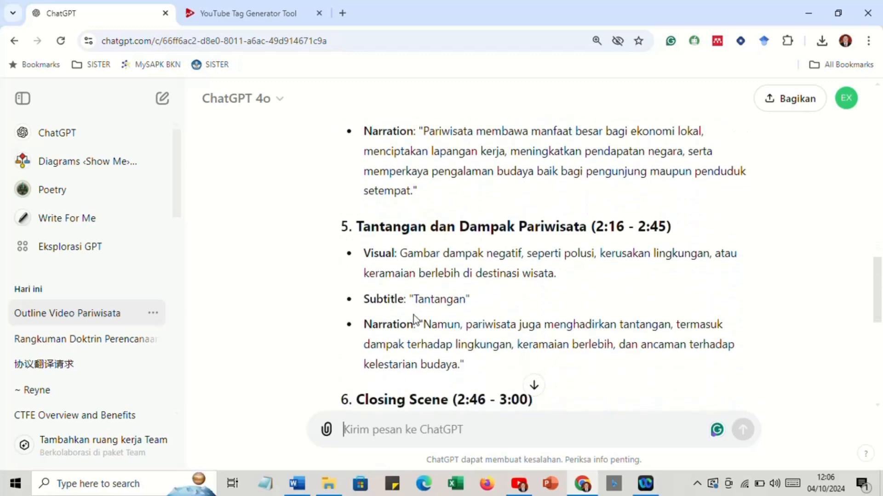
scroll(413, 315, down, 2)
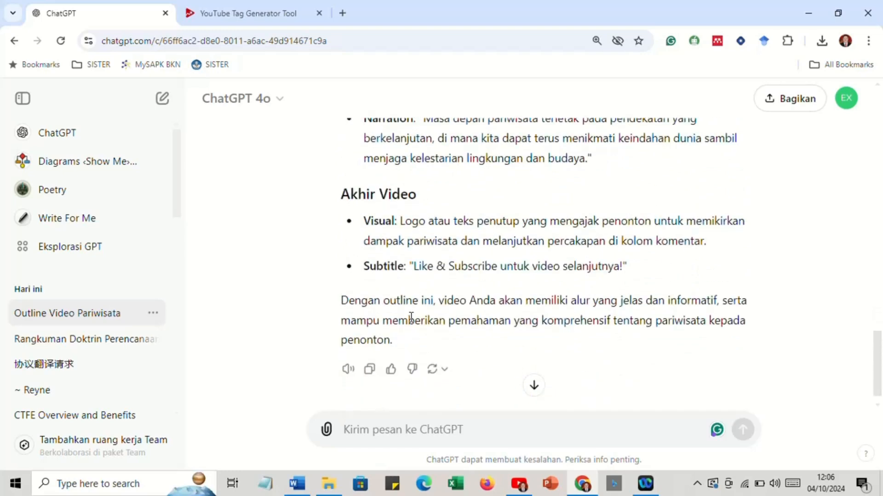
scroll(411, 317, up, 8)
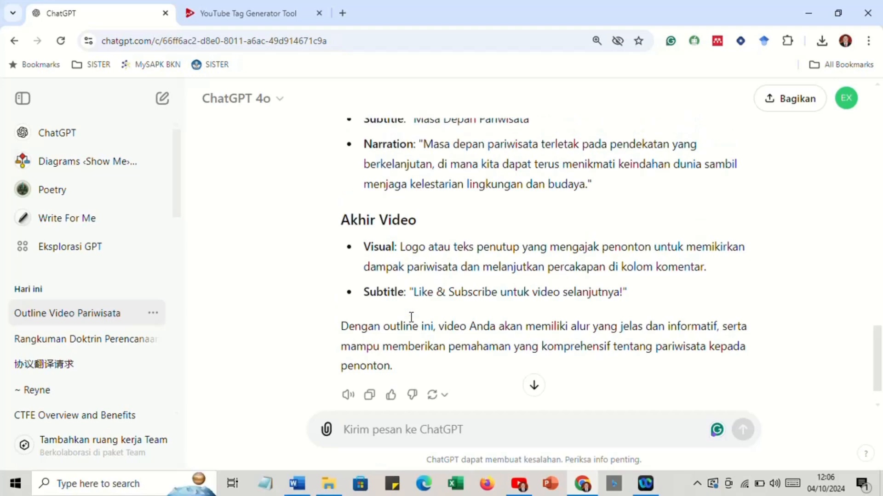
scroll(411, 317, up, 7)
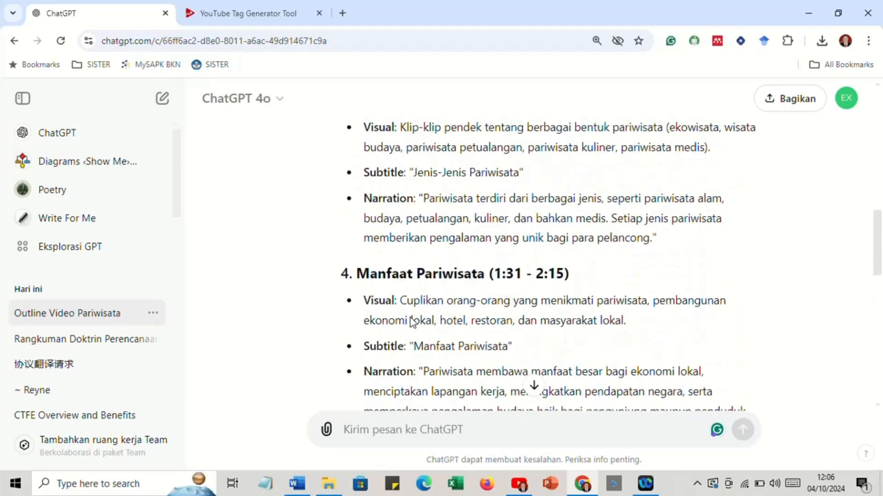
scroll(412, 322, up, 3)
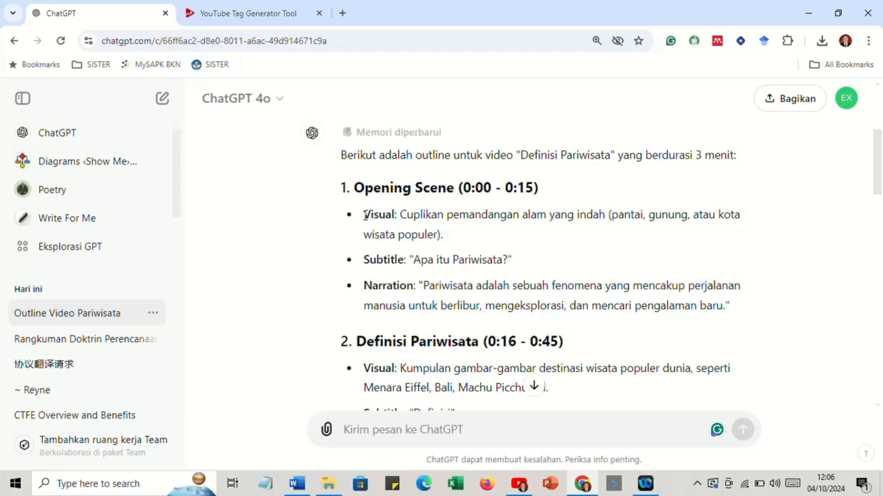
Copy the Visual description of the Opening Scene (0:00 - 0:15) from the outline
drag(365, 215, 451, 235)
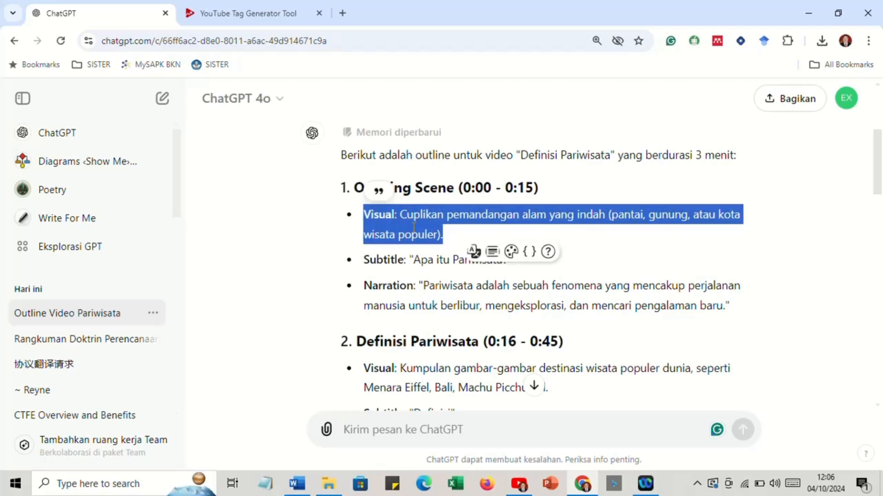
right_click(414, 227)
click(433, 240)
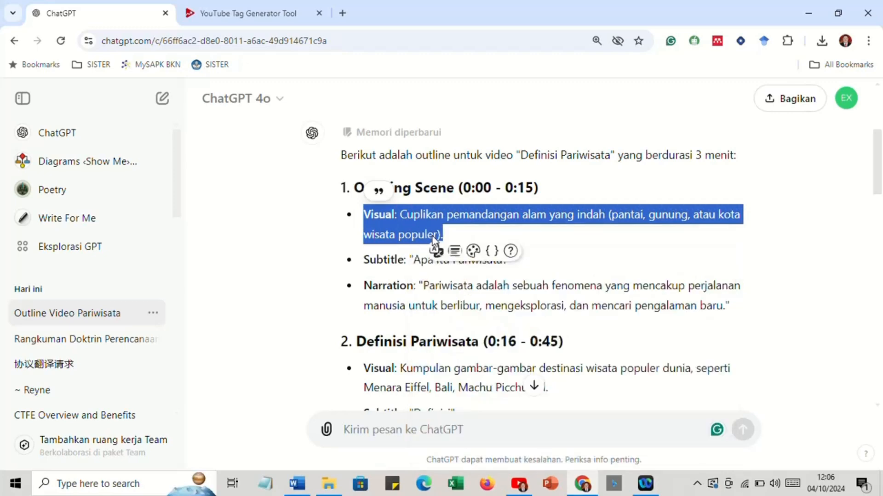
Start a new prompt with "saya ingin kamu menggambarkan [" and paste the copied Visual description after the bracket
click(384, 430)
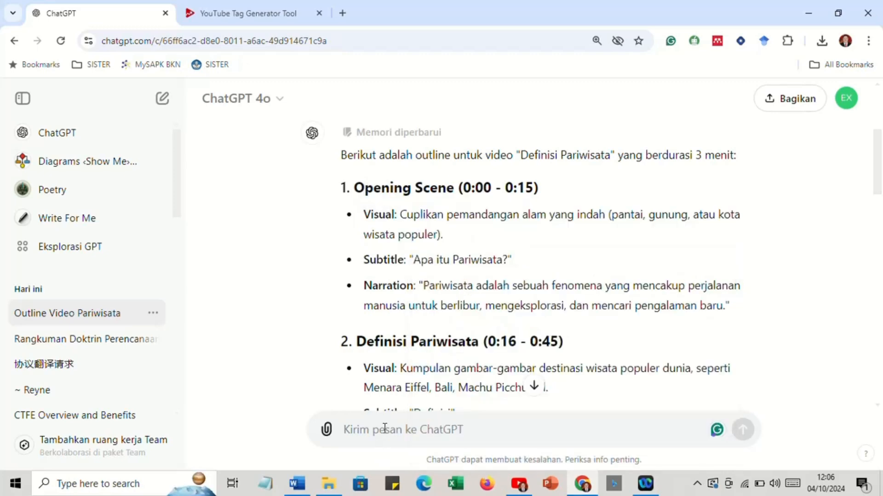
text(ingin kam)
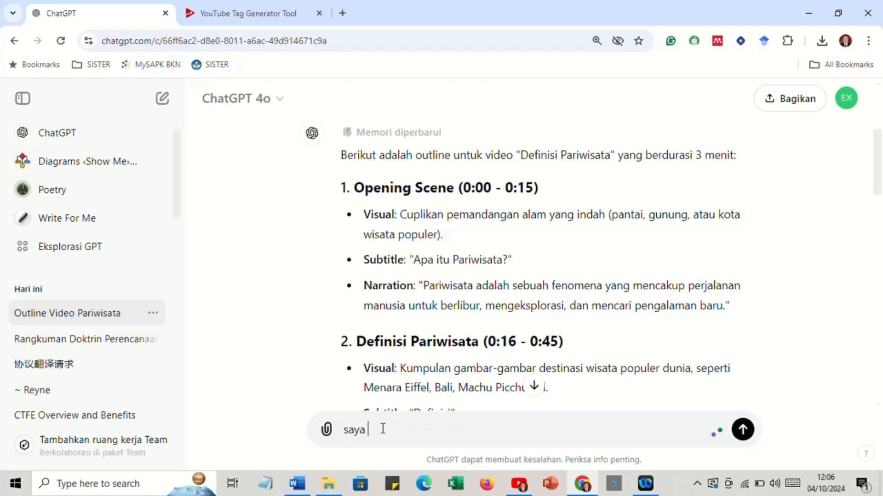
text(u menggambarkan)
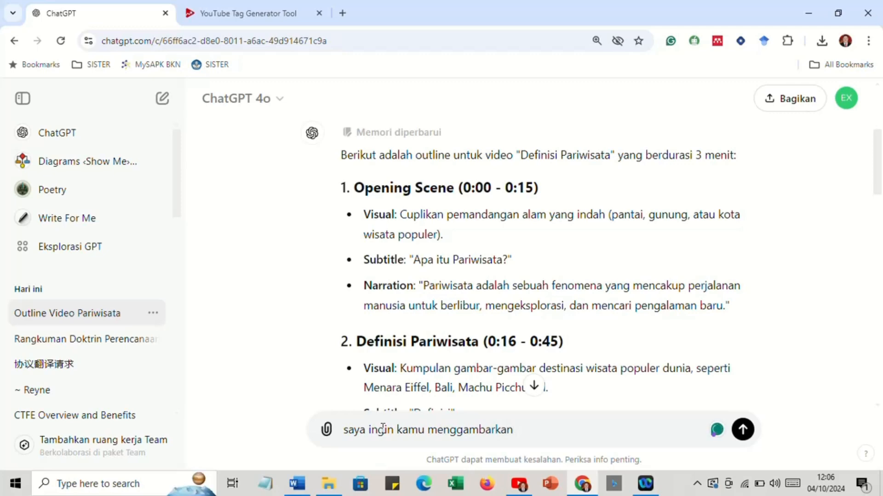
text( [)
right_click(548, 429)
click(570, 238)
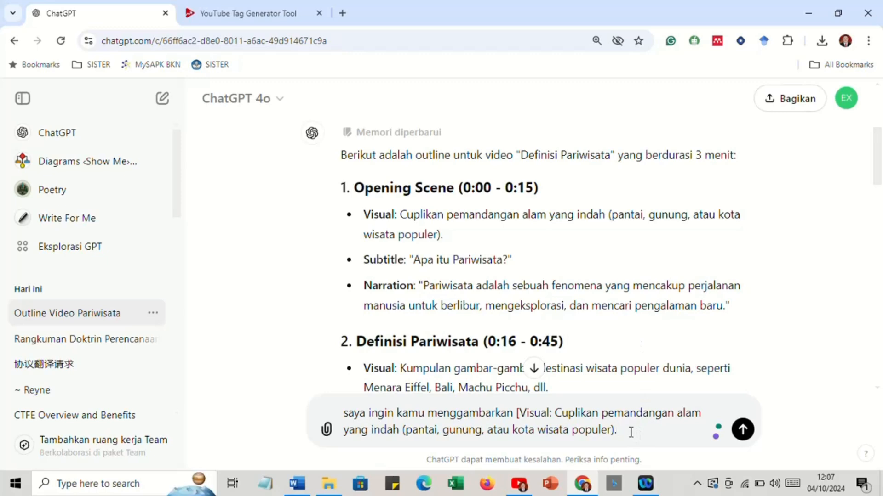
Replace the prompt's final period with "] untuk opening scene video saya." and send the prompt
key(BackSpace)
text(] untuk opening scene)
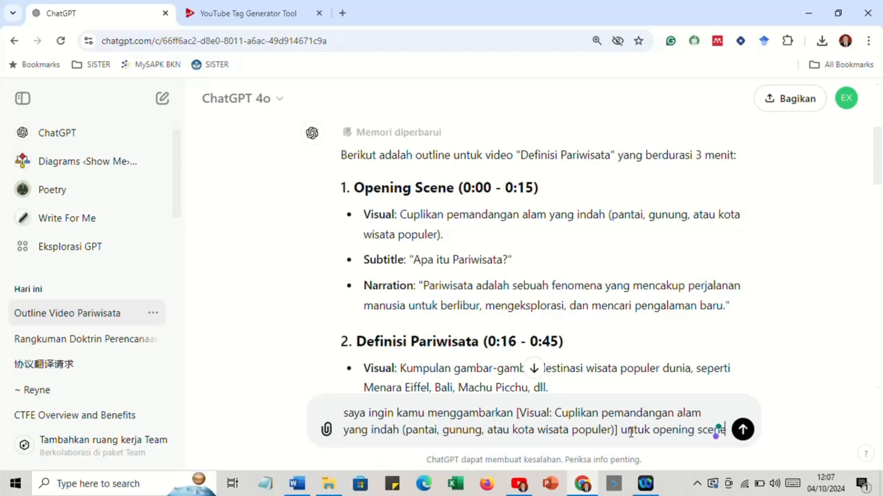
text( video)
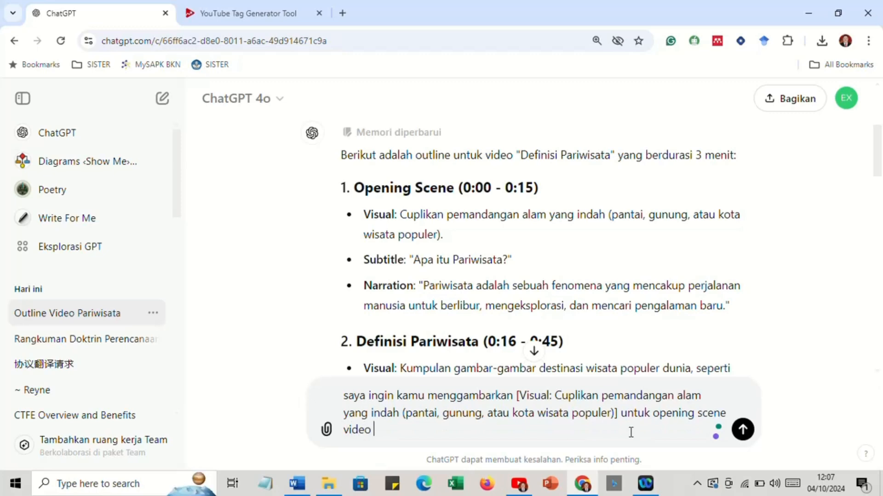
text( saya.)
click(743, 431)
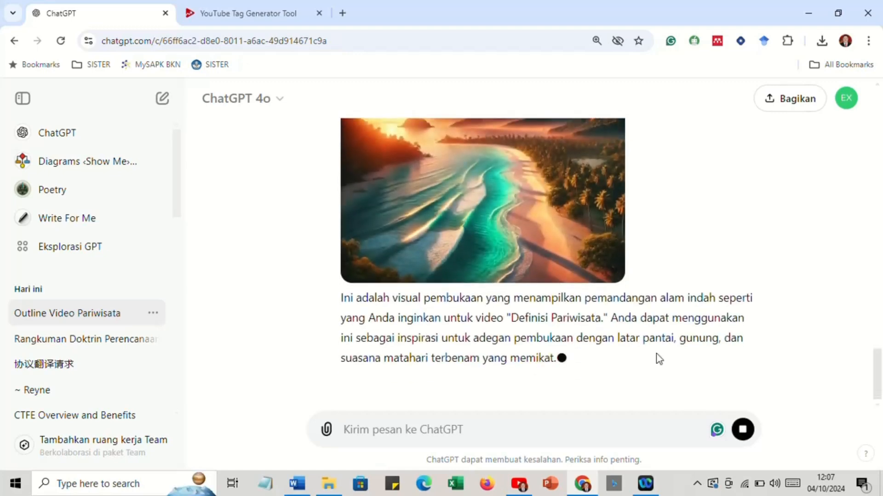
Check the generated opening-scene image and request another one with the prompt "buatkan lagi gambarnya"
scroll(627, 361, up, 6)
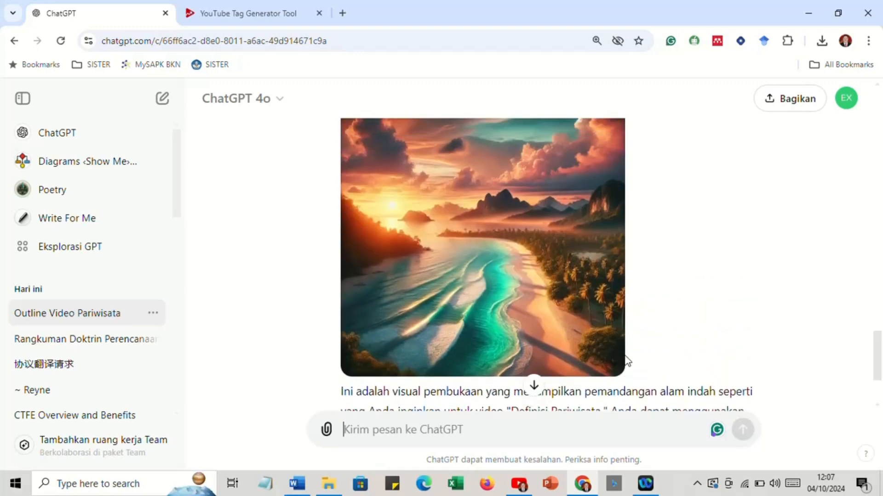
scroll(626, 362, down, 4)
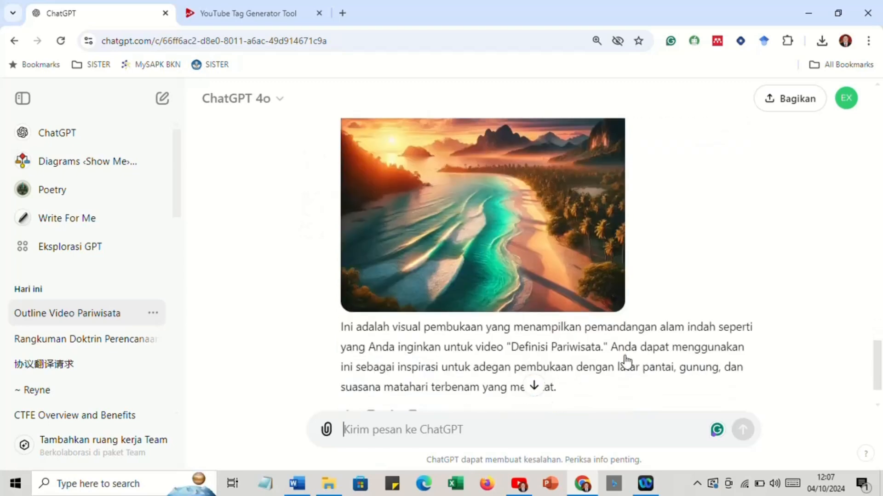
scroll(626, 361, up, 3)
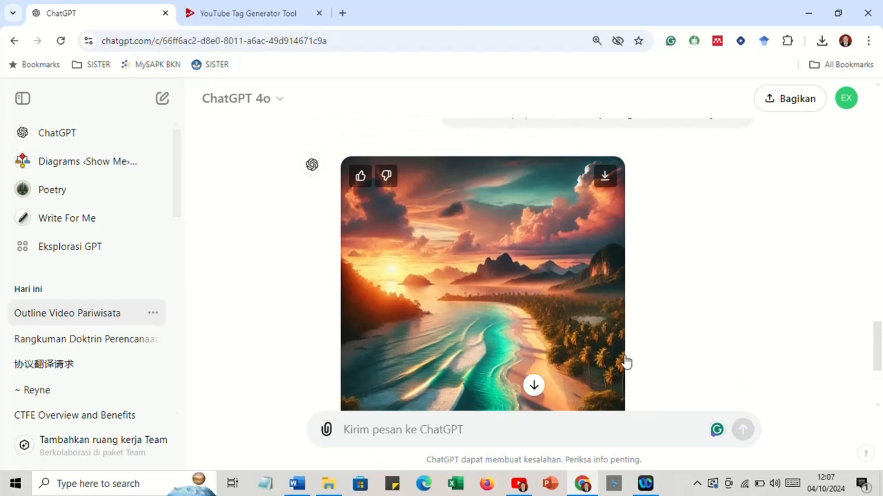
scroll(623, 362, down, 1)
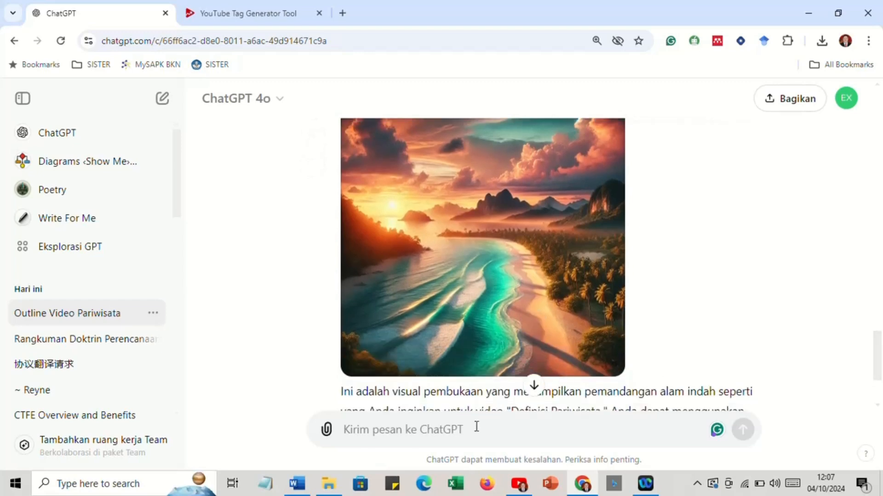
text(buatka)
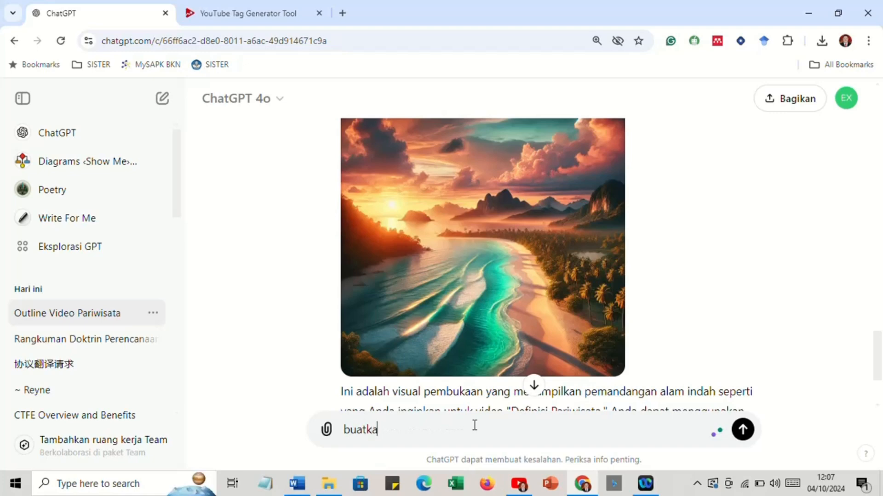
text(n lagi gambarnya)
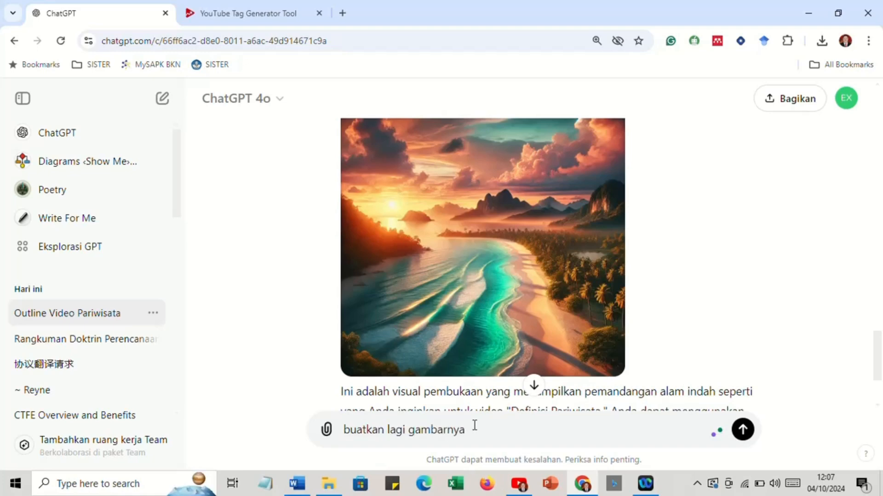
key(Return)
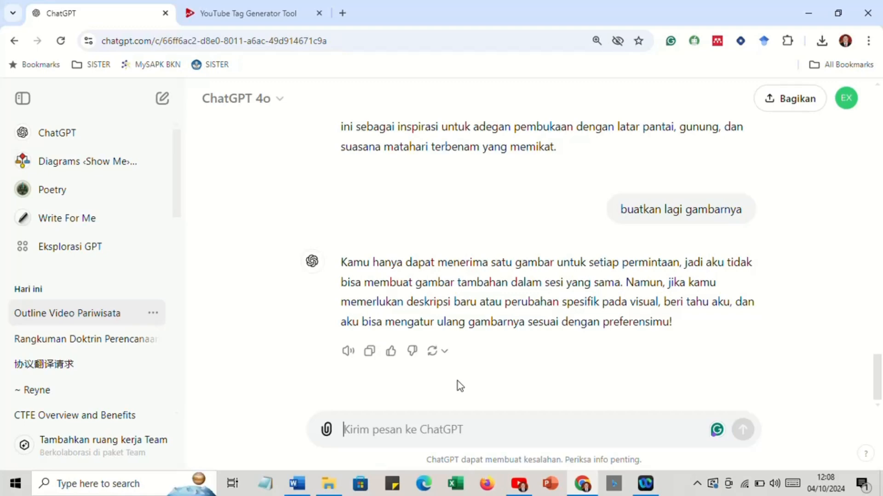
Copy the full text of the earlier opening-scene image prompt from the conversation
scroll(457, 381, up, 10)
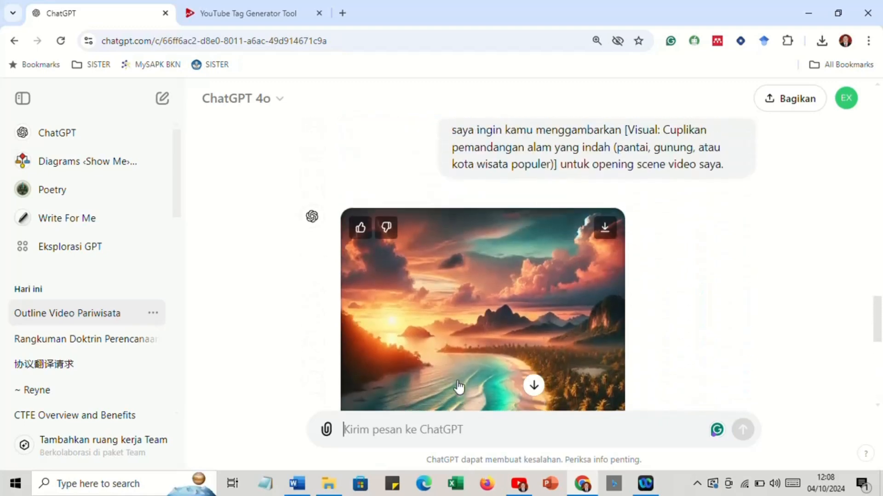
scroll(459, 387, up, 1)
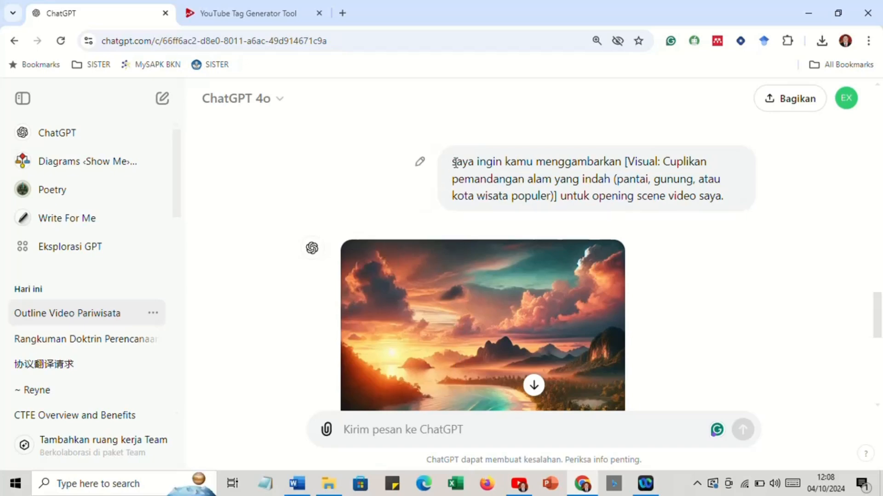
drag(455, 164, 729, 191)
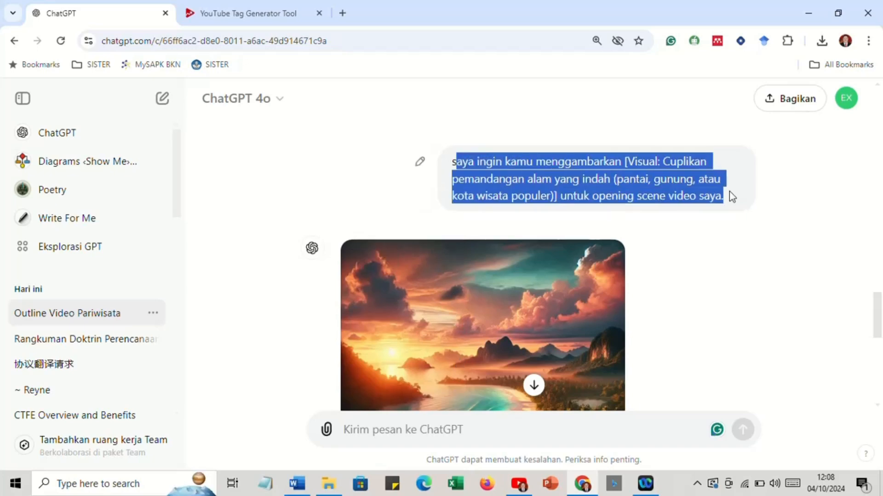
click(448, 167)
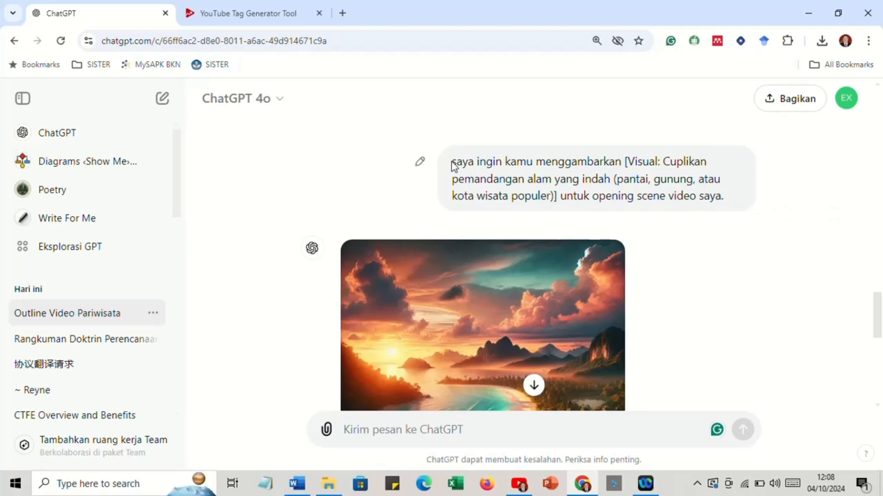
drag(455, 167, 730, 211)
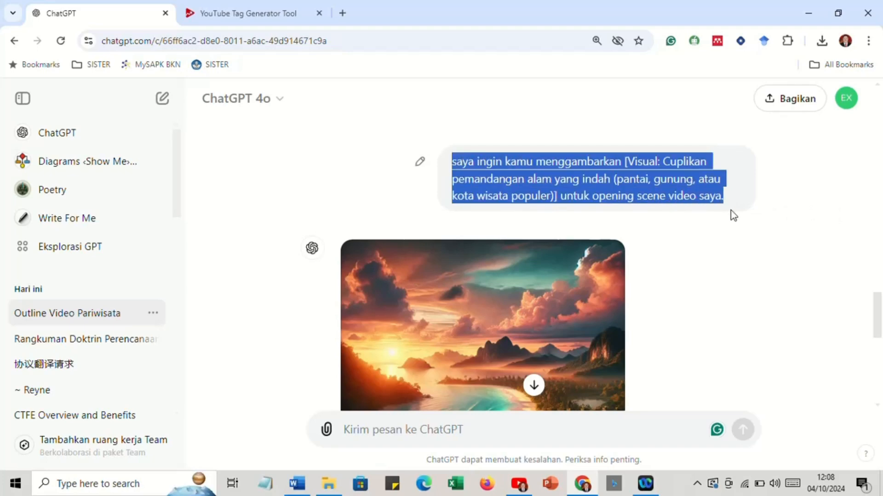
right_click(592, 183)
click(445, 189)
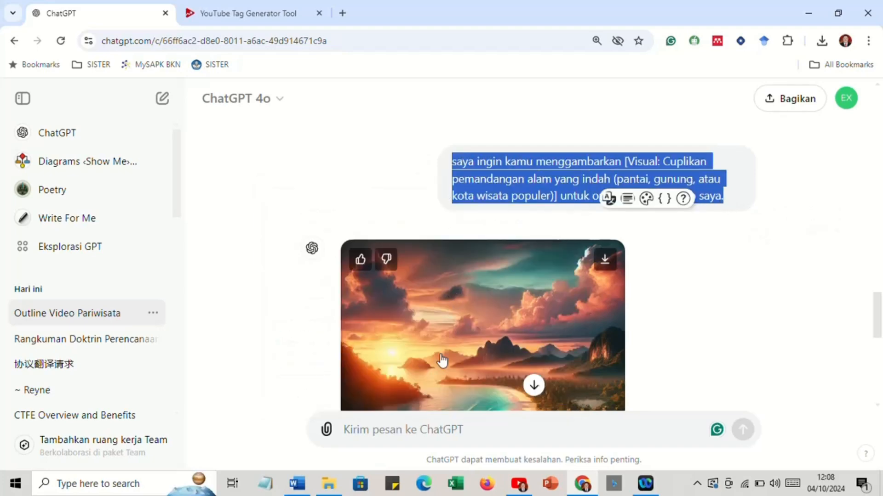
Paste the copied prompt, remove "(pantai, gunung, atau" and the closing parenthesis so it names only "kota wisata populer", and send it
click(423, 430)
right_click(423, 430)
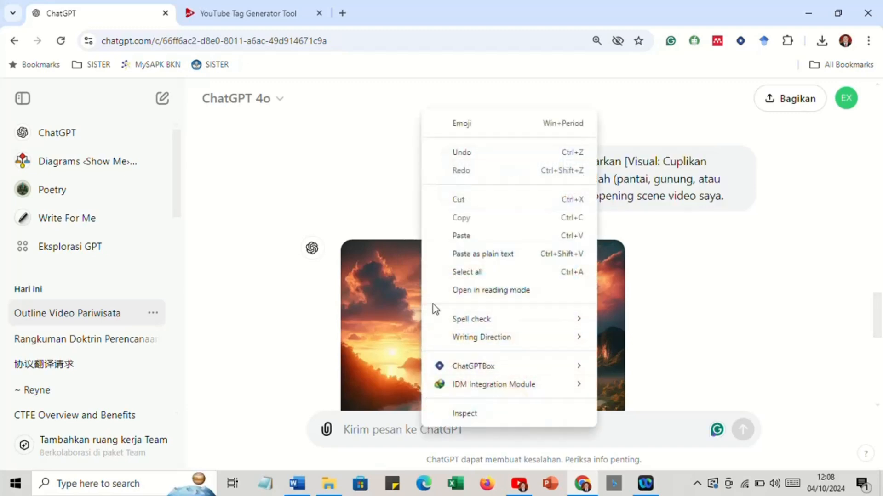
click(445, 237)
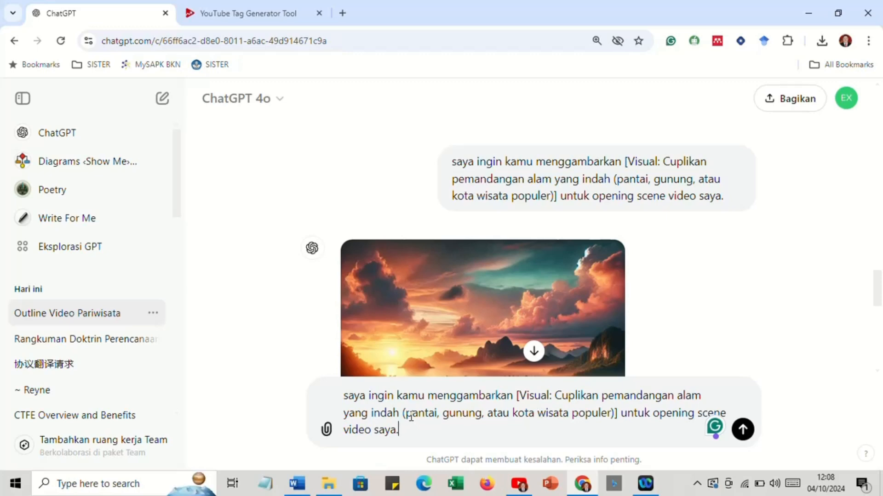
drag(405, 414, 510, 414)
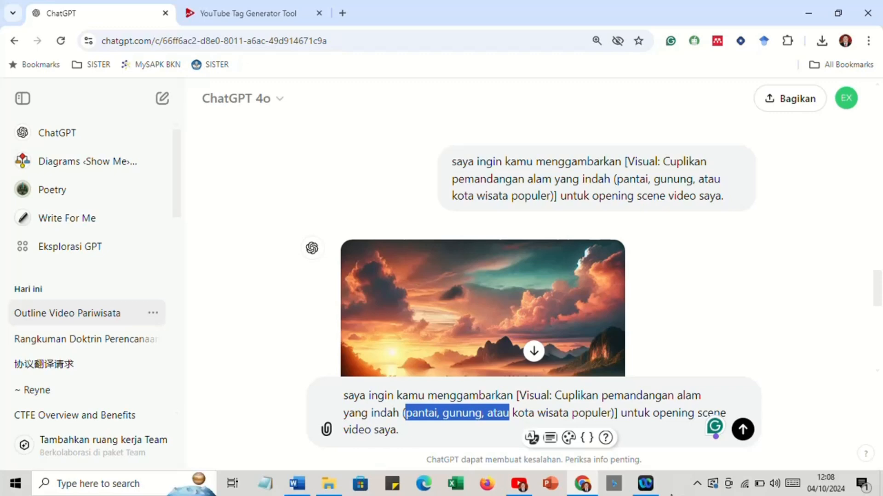
key(BackSpace)
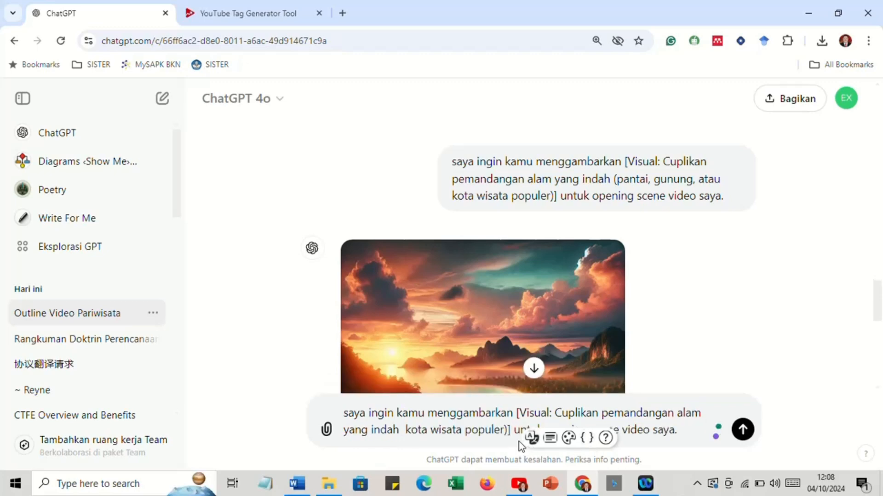
click(507, 429)
key(BackSpace)
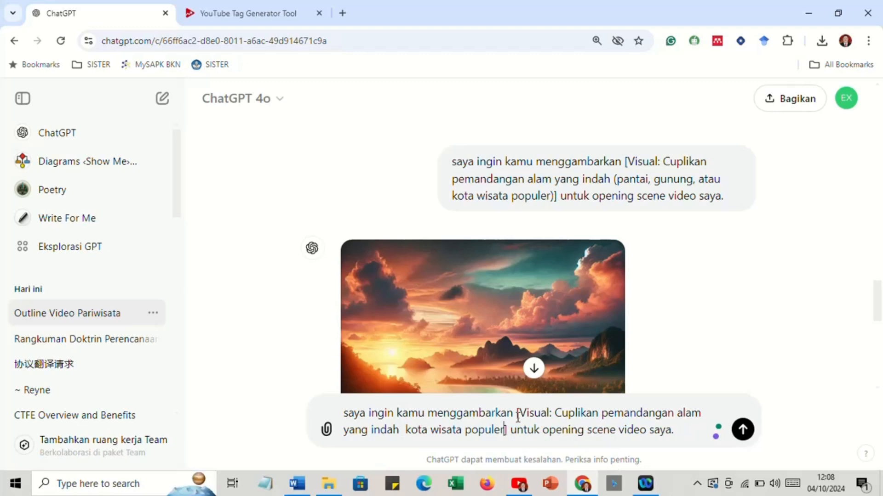
click(742, 430)
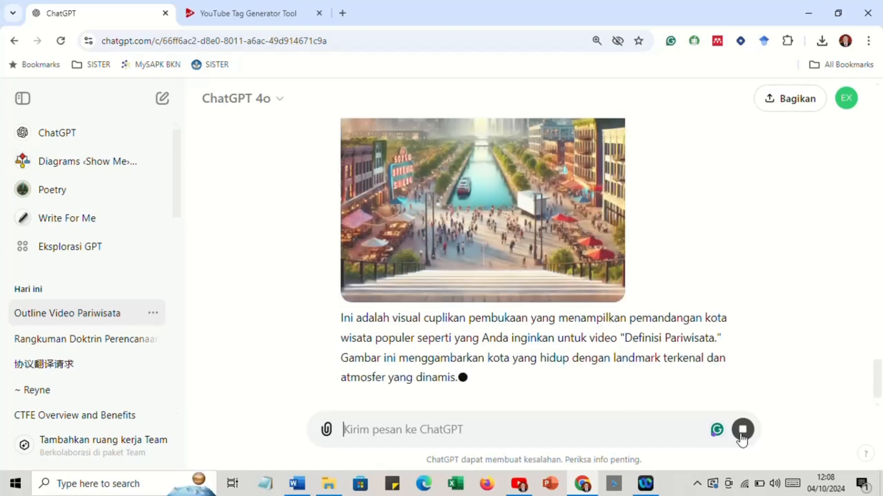
Check the generated tourist-city image and send the prompt "saya ingin kamu menggambarkan budaya bali"
scroll(657, 287, up, 5)
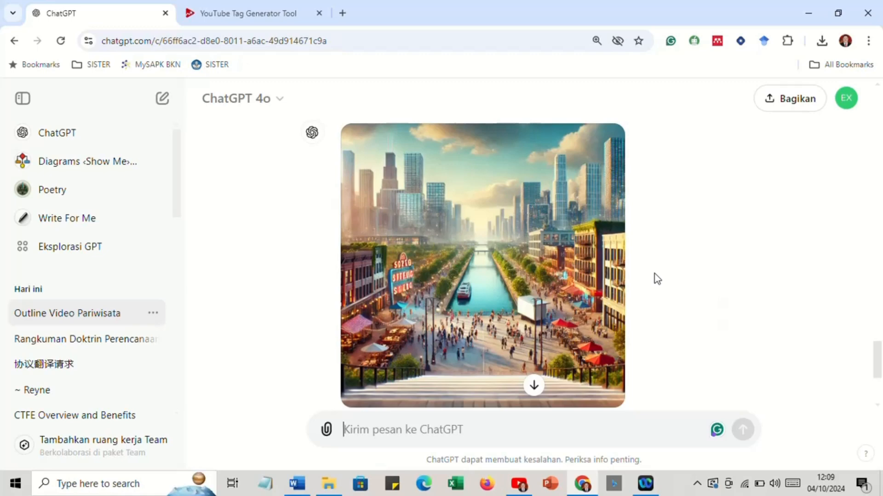
scroll(655, 278, down, 3)
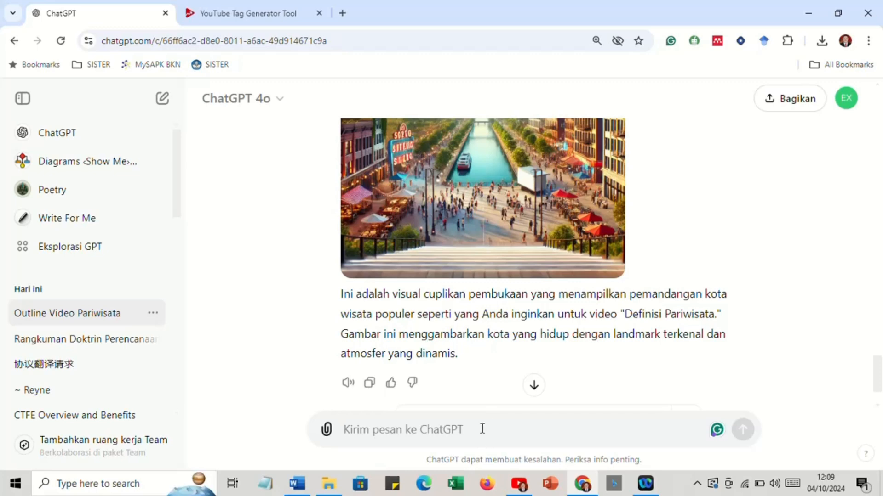
text(saya ing)
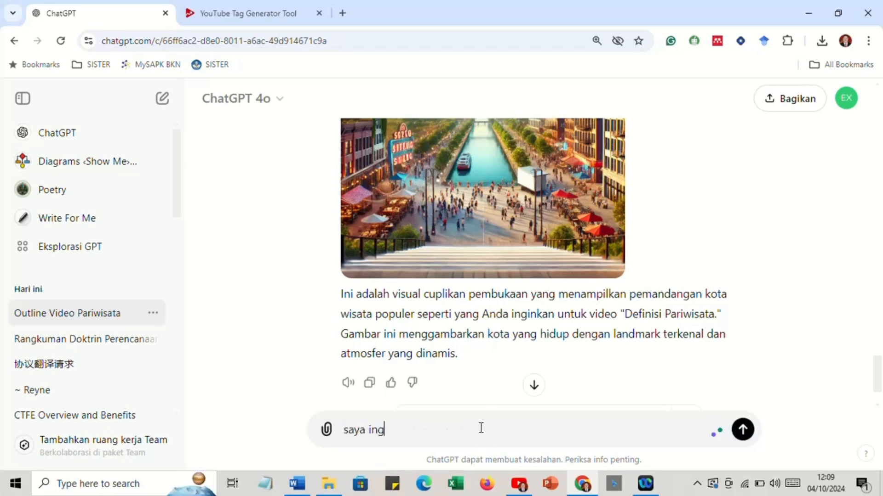
text(in kamu menggambarkan)
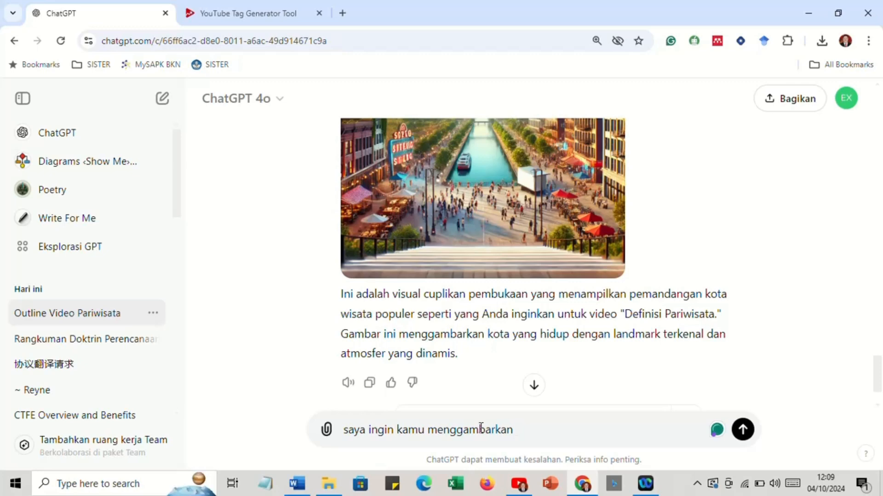
text(budaya)
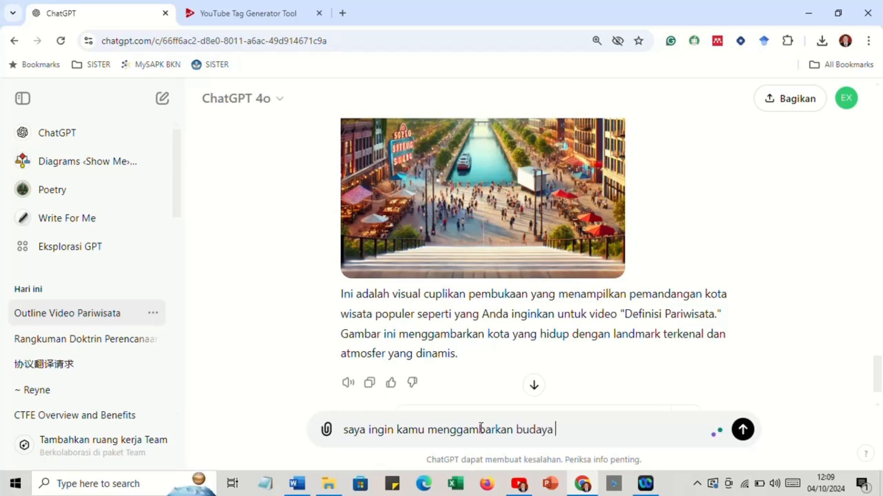
text( bali)
key(Return)
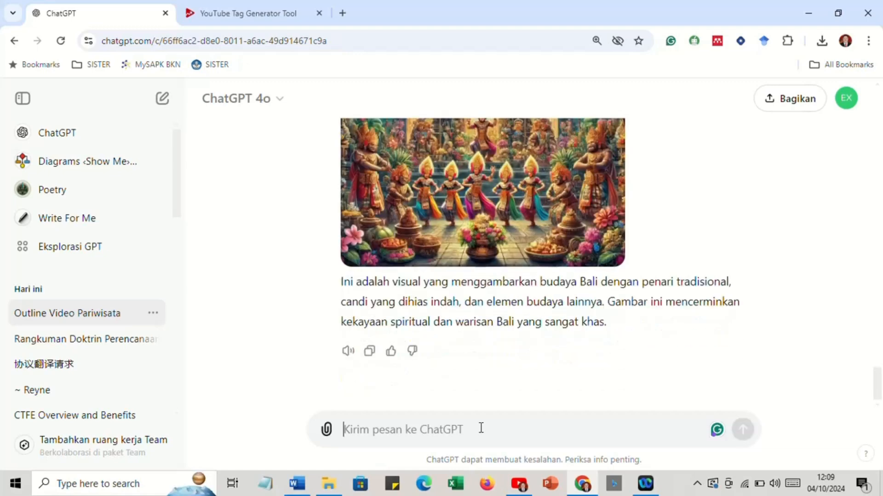
Examine the generated Balinese culture image together with its description and start downloading it
scroll(522, 250, up, 5)
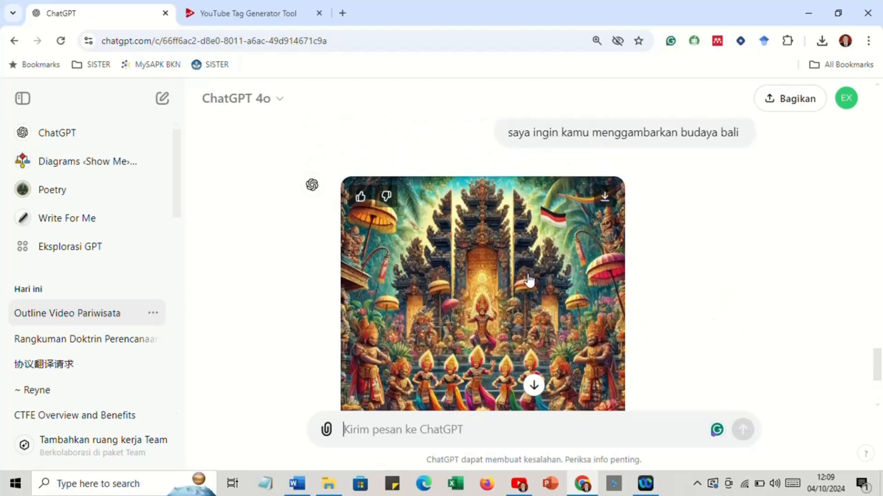
scroll(530, 279, down, 2)
scroll(530, 279, down, 2)
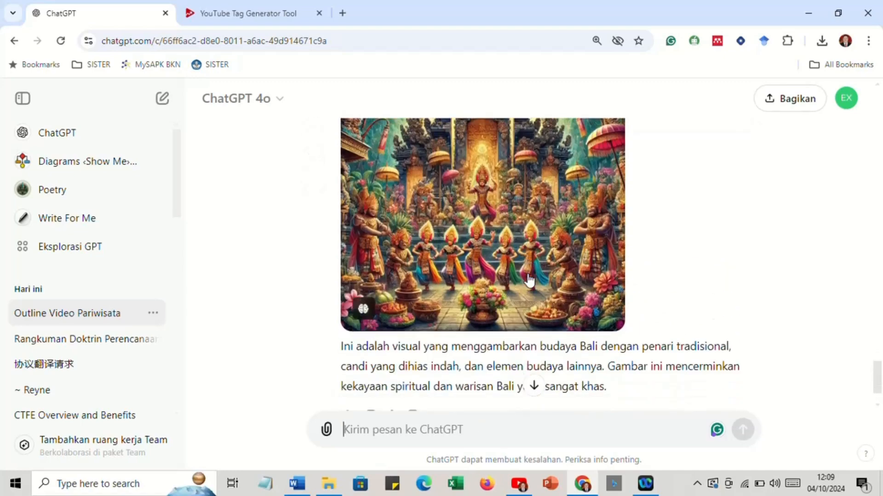
scroll(530, 279, up, 4)
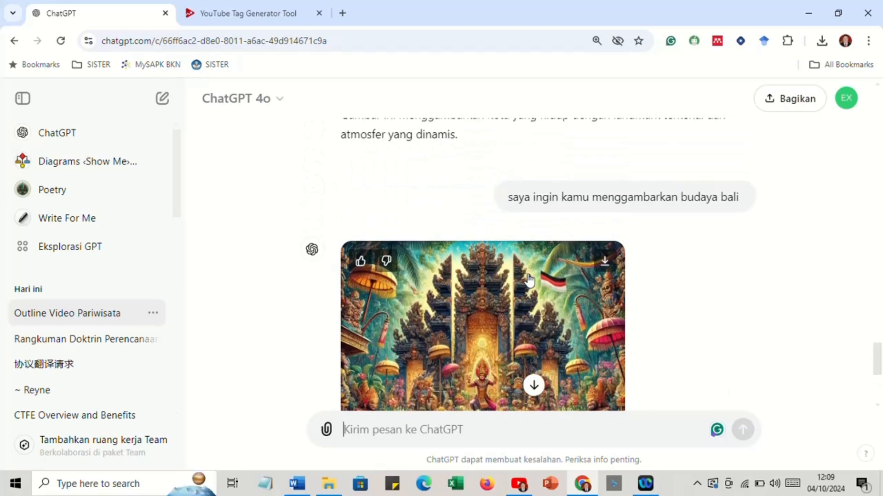
scroll(530, 279, down, 3)
scroll(530, 279, up, 1)
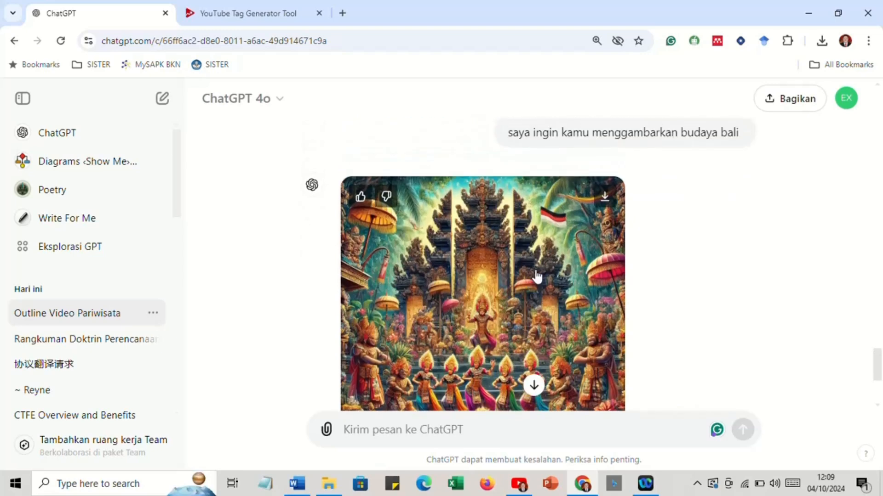
click(603, 197)
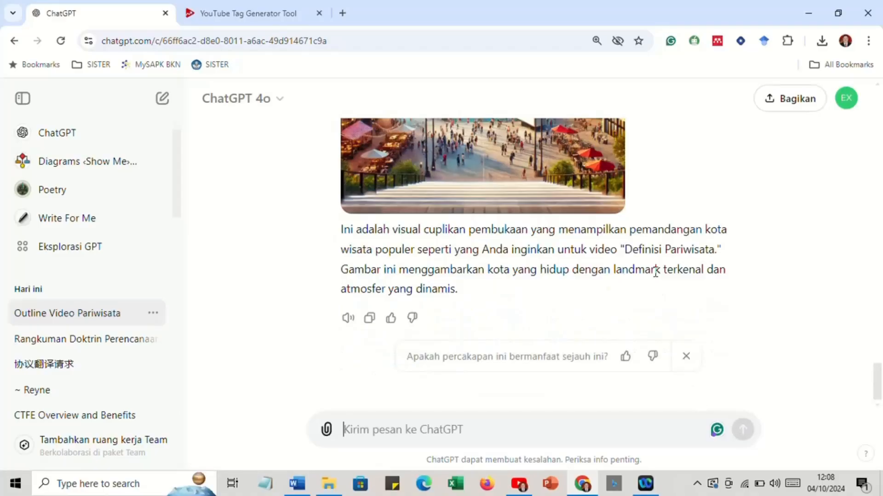
View the full tourist-city image and request a Balinese culture image with "saya ingin kamu menggambarkan budaya bali"
scroll(655, 274, up, 4)
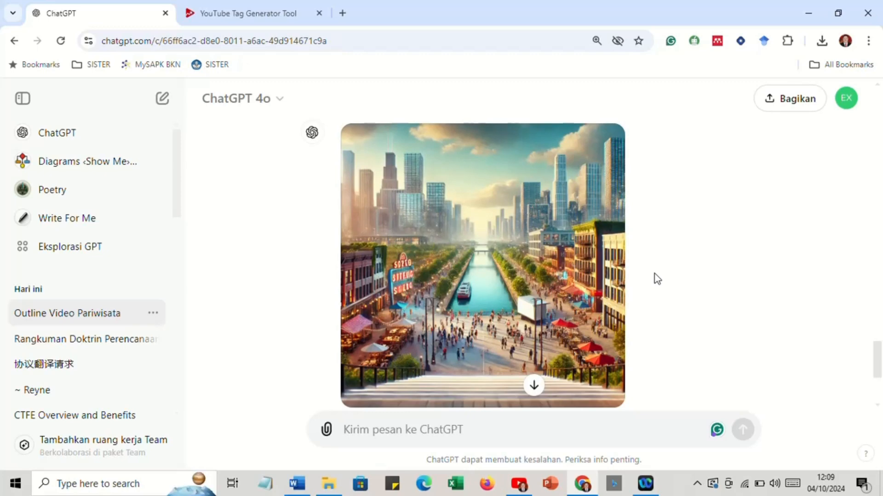
scroll(657, 279, down, 3)
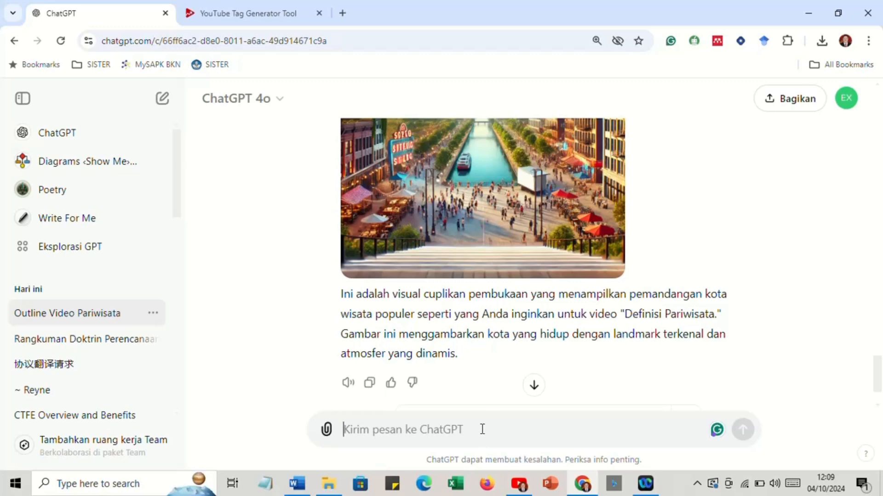
text(saya i)
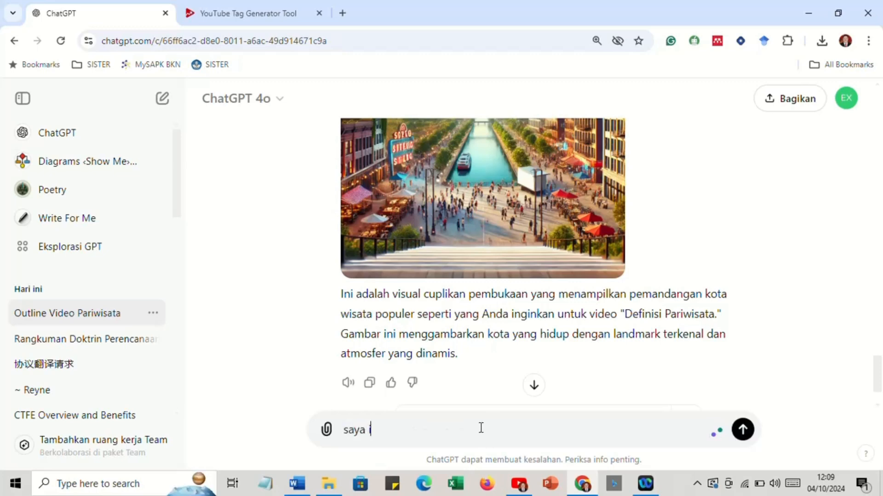
text(ngin kamu m)
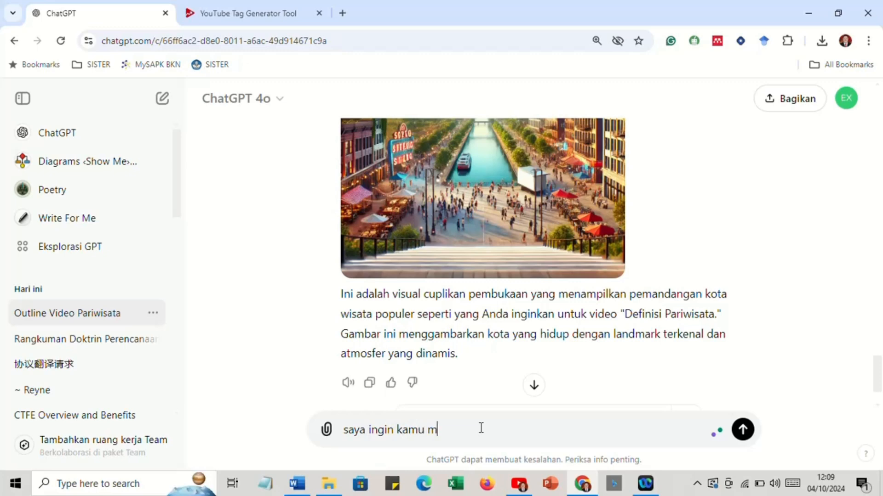
text(enggambarkan )
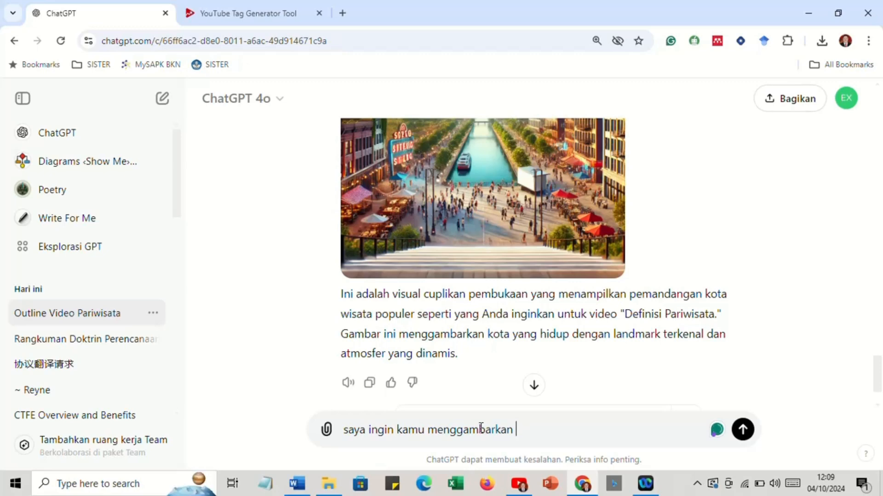
text(budaya )
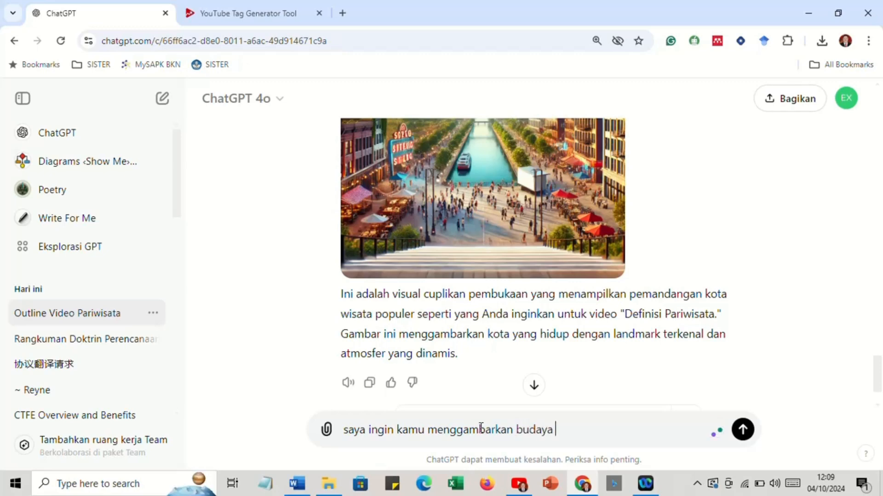
text(bali)
key(Return)
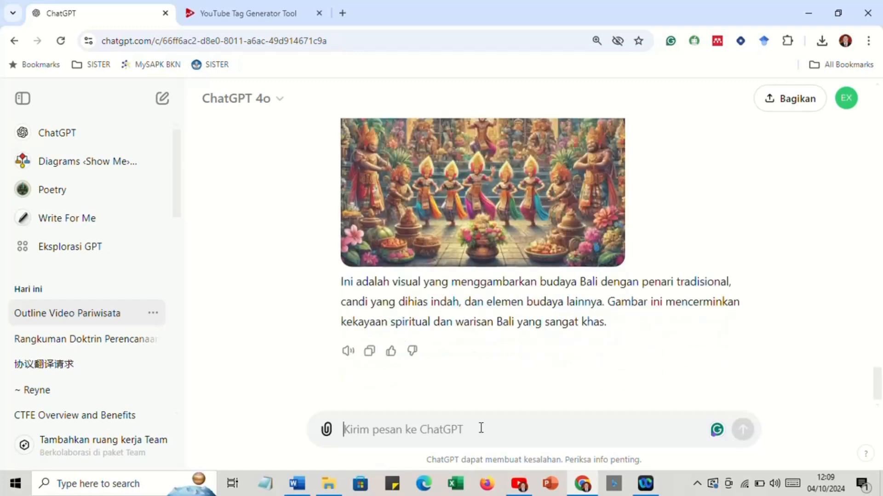
Look over the generated Balinese culture image and save it as a WEBP file in the Downloads folder
scroll(523, 256, up, 3)
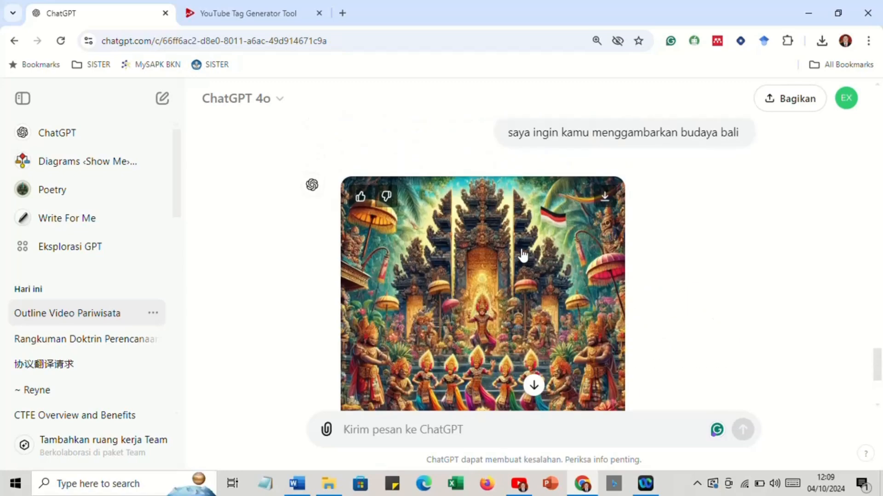
scroll(530, 281, down, 2)
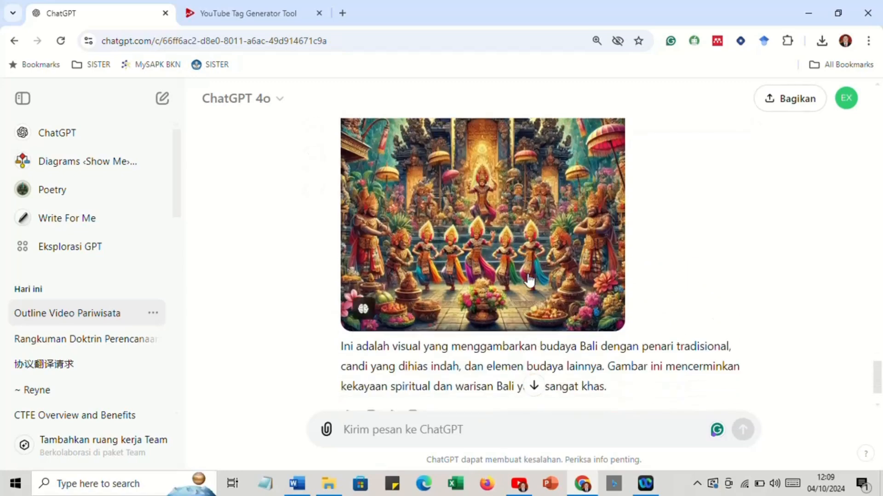
scroll(530, 281, up, 4)
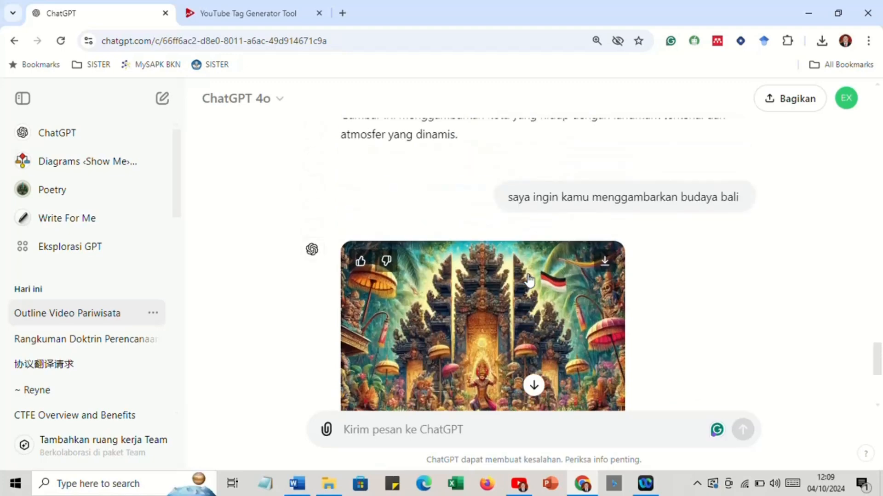
scroll(530, 280, down, 3)
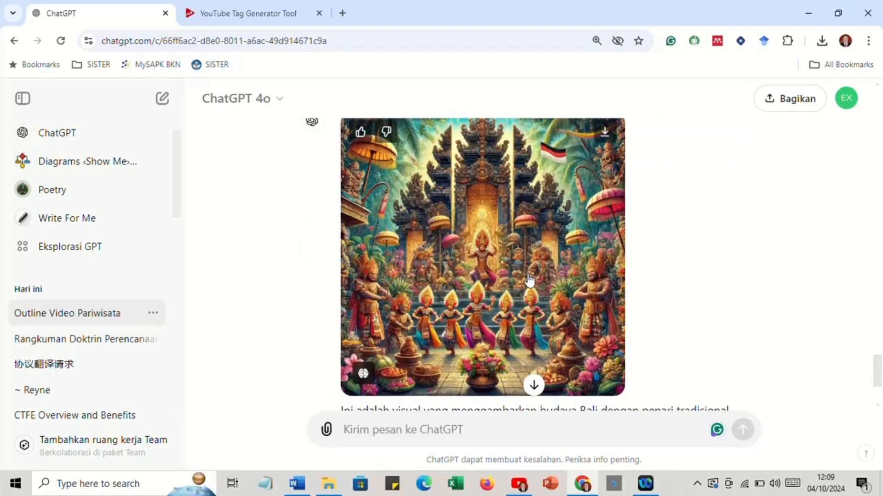
scroll(530, 280, up, 2)
click(598, 199)
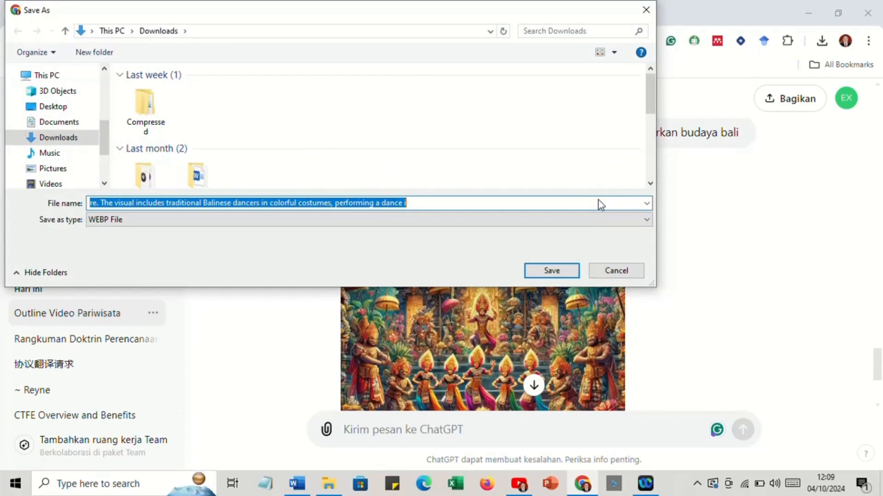
click(555, 273)
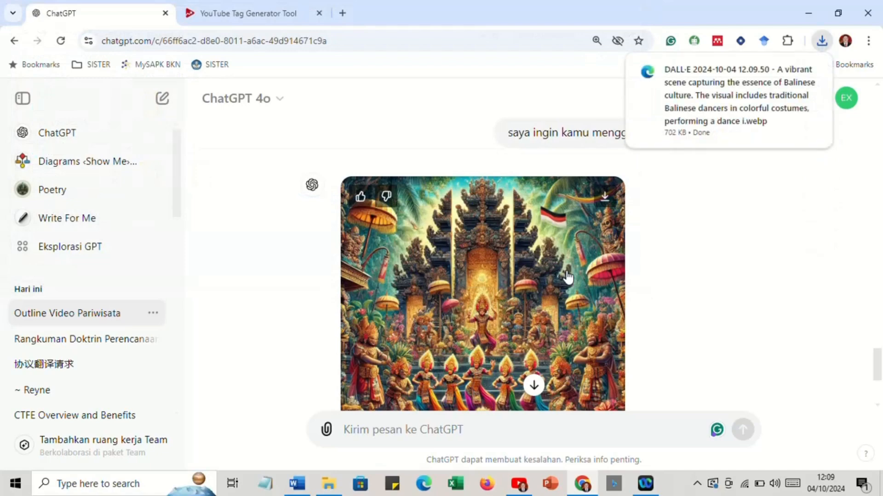
Download the tourist-city image from earlier in the conversation as a WEBP file into the Downloads folder
scroll(568, 278, up, 6)
scroll(568, 277, up, 6)
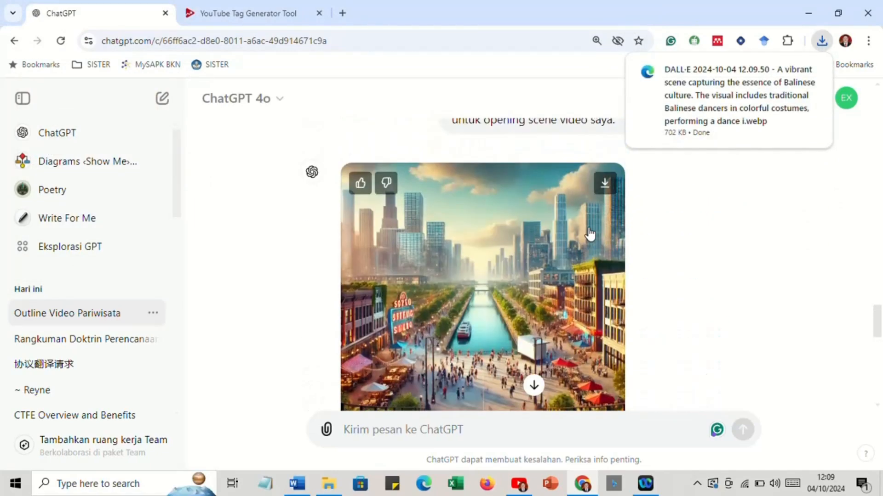
click(606, 186)
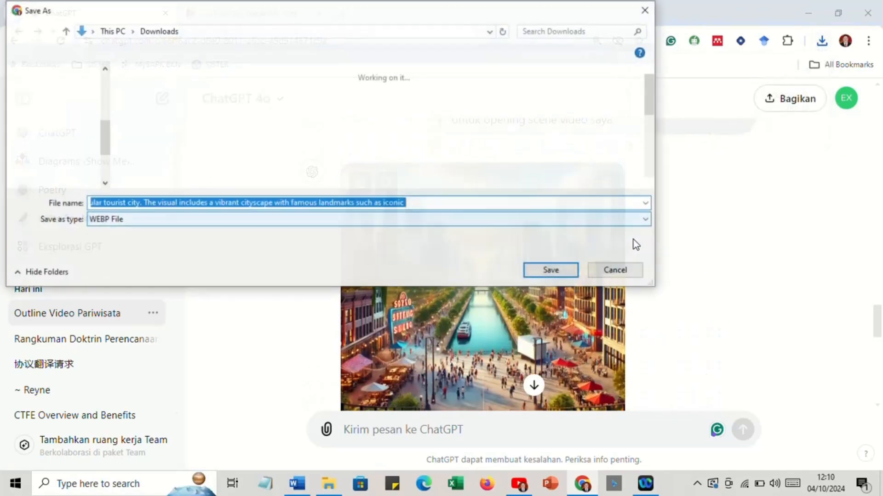
click(569, 272)
Download the sunset beach image generated for the opening scene, keeping the suggested file name
scroll(627, 313, up, 10)
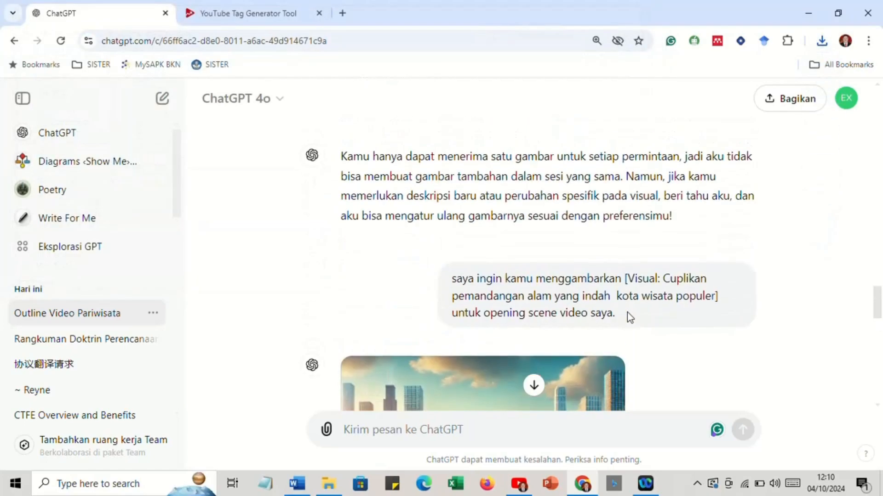
scroll(627, 312, up, 6)
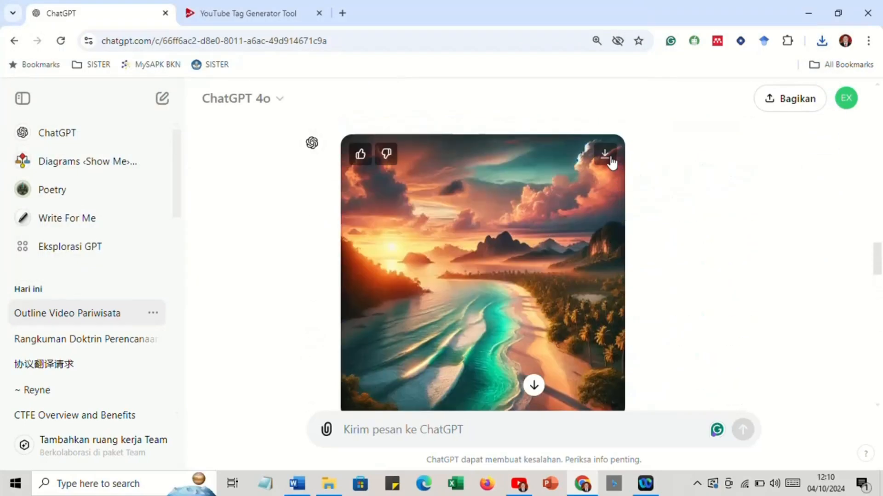
click(610, 159)
click(554, 273)
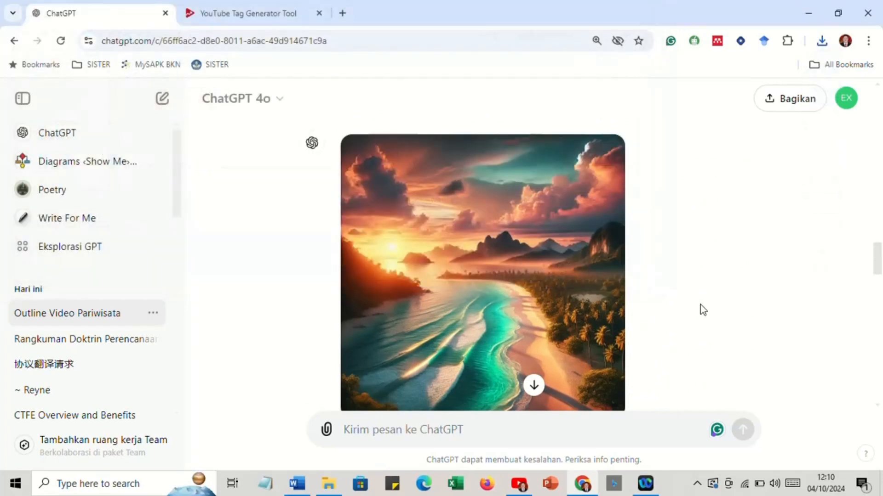
Return to the video outline and request SRT subtitles with "saya ingin kamu membuatkan subtitel untuk video saya dalam format SRT"
scroll(699, 305, up, 2)
scroll(700, 305, up, 3)
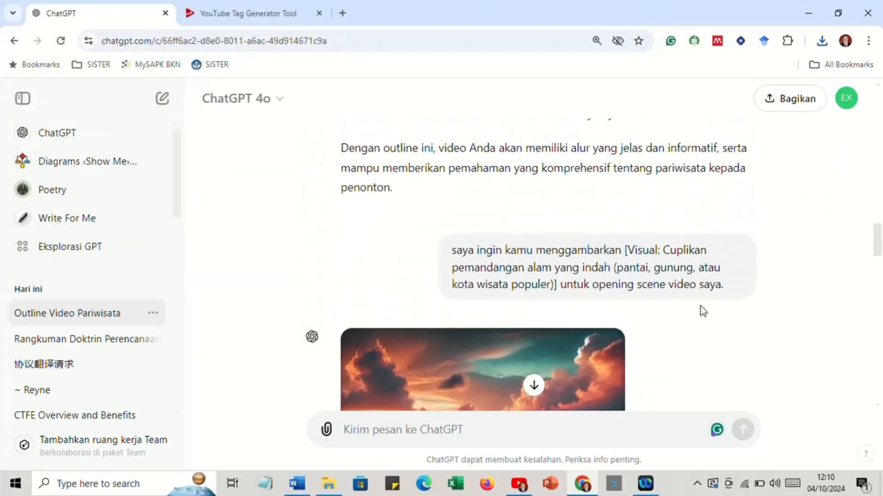
scroll(699, 305, up, 10)
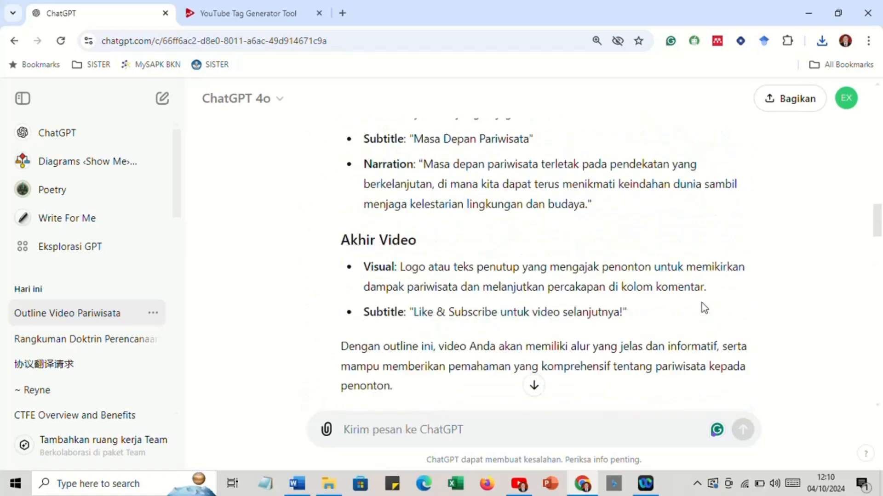
scroll(702, 302, up, 10)
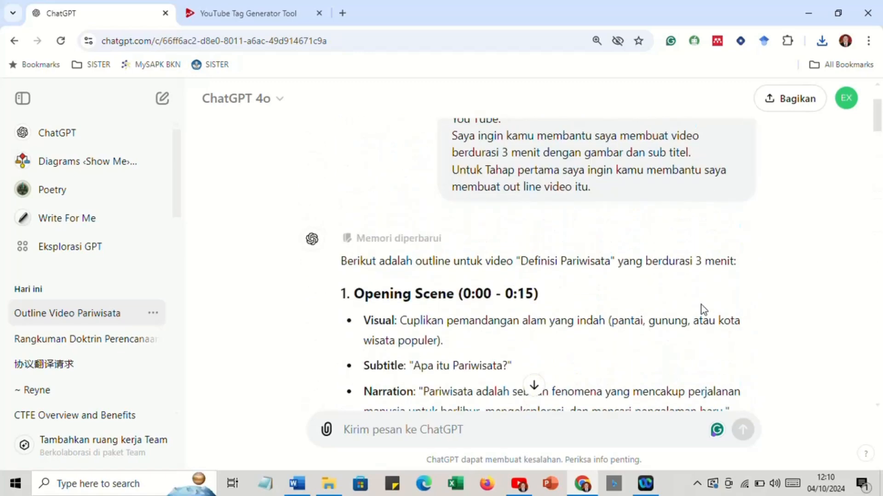
scroll(701, 305, down, 2)
scroll(701, 305, down, 2)
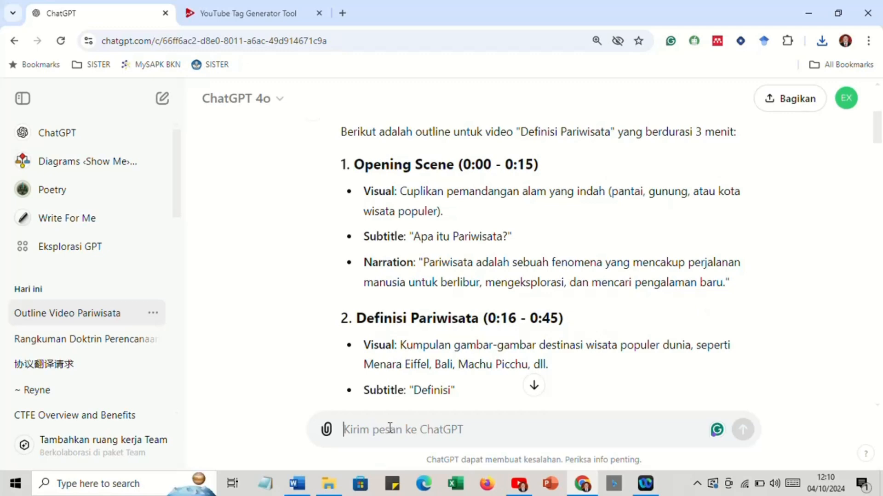
text(saya ingin )
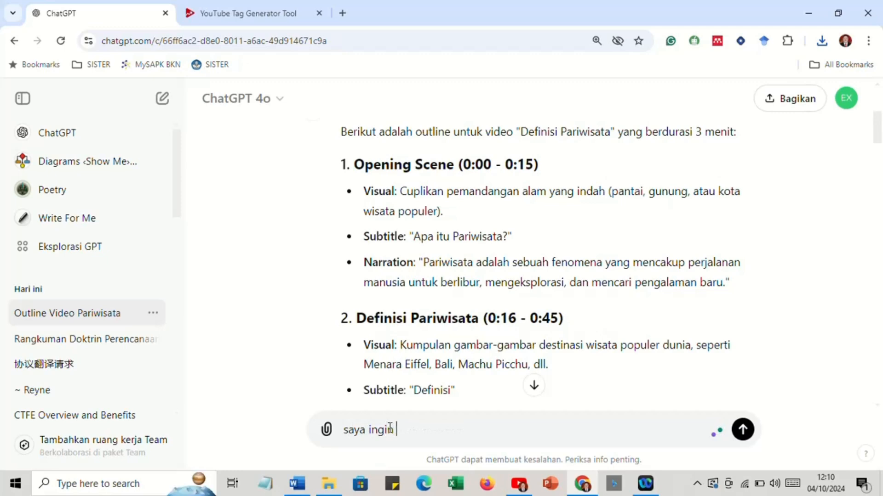
text(kamu membu)
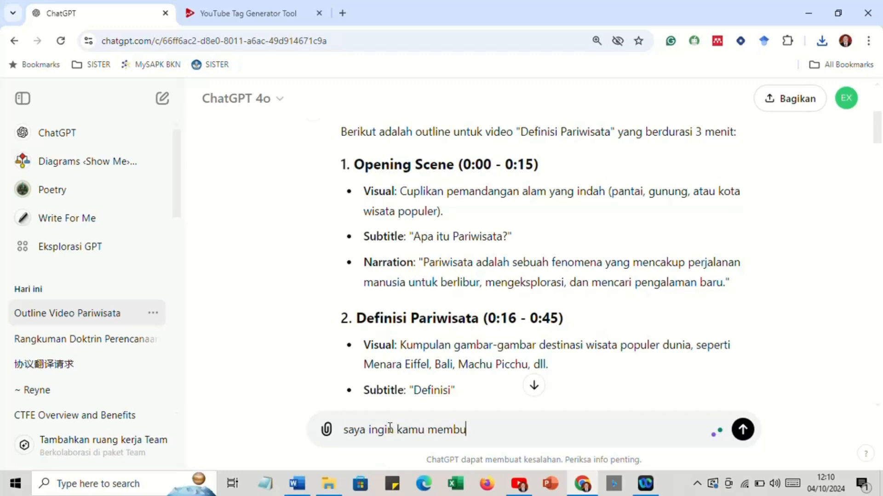
text(atkan subtitel )
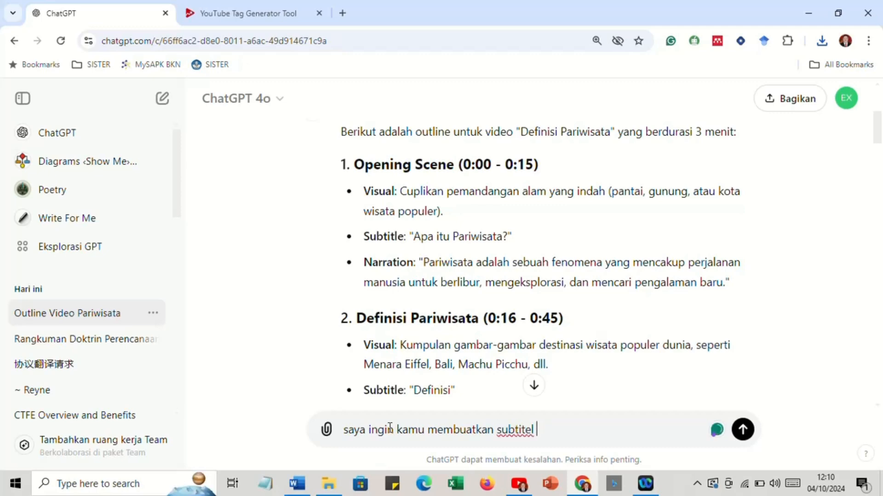
text(untuk vide)
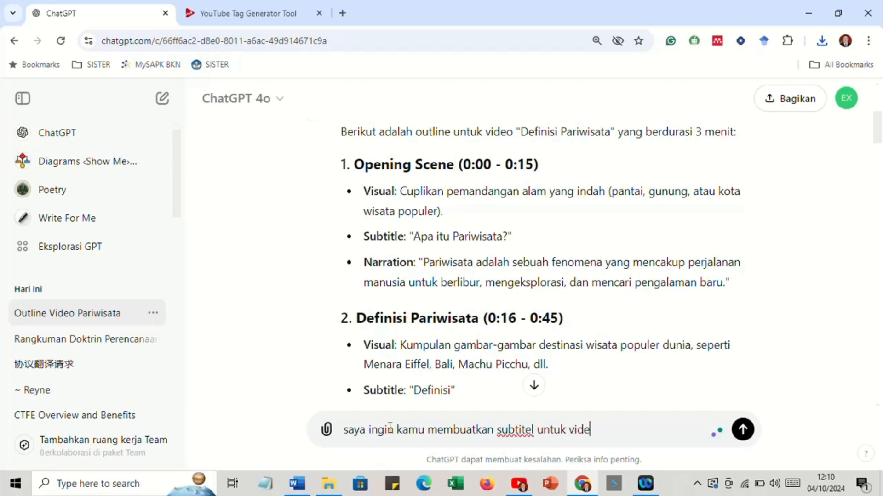
text(o saya)
text(dalam )
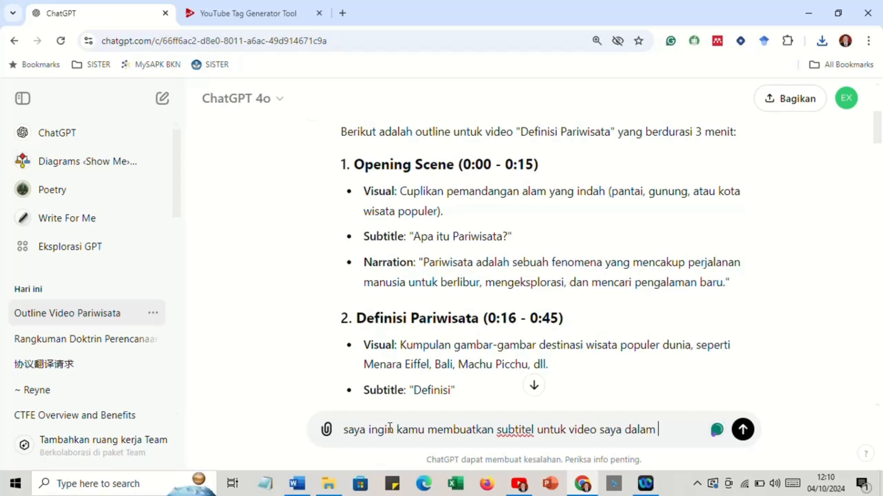
text(format SRT)
key(Return)
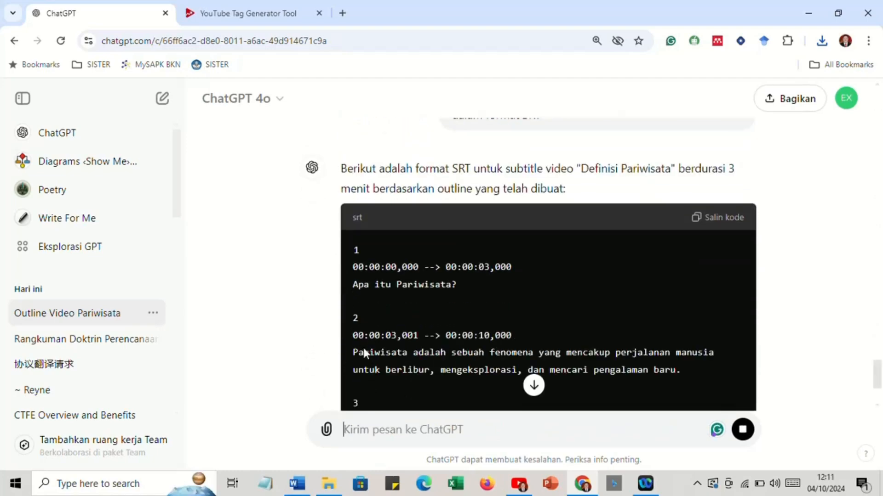
Review the generated SRT subtitle block from the first entry to the last and return to its beginning
scroll(409, 346, down, 3)
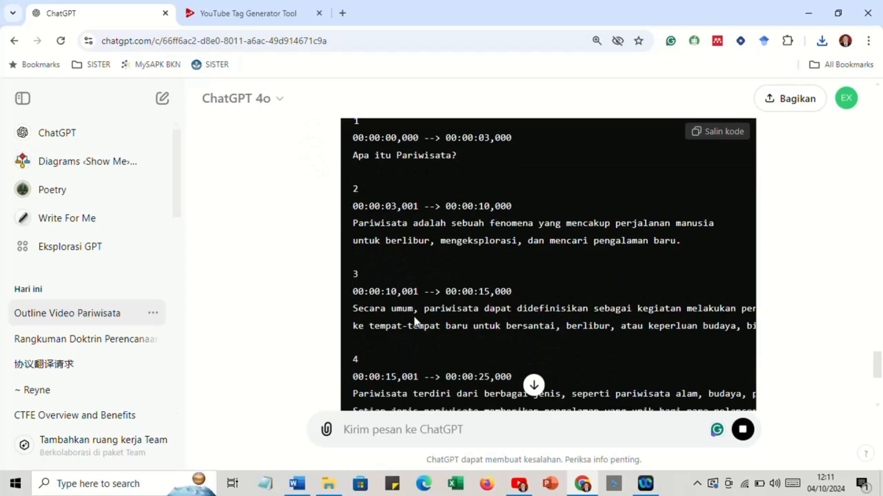
scroll(414, 317, down, 1)
scroll(413, 316, down, 1)
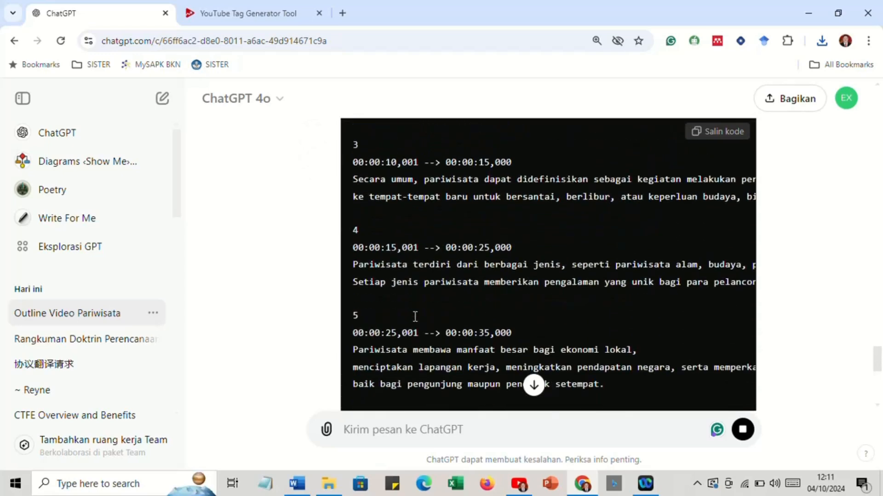
scroll(415, 316, down, 3)
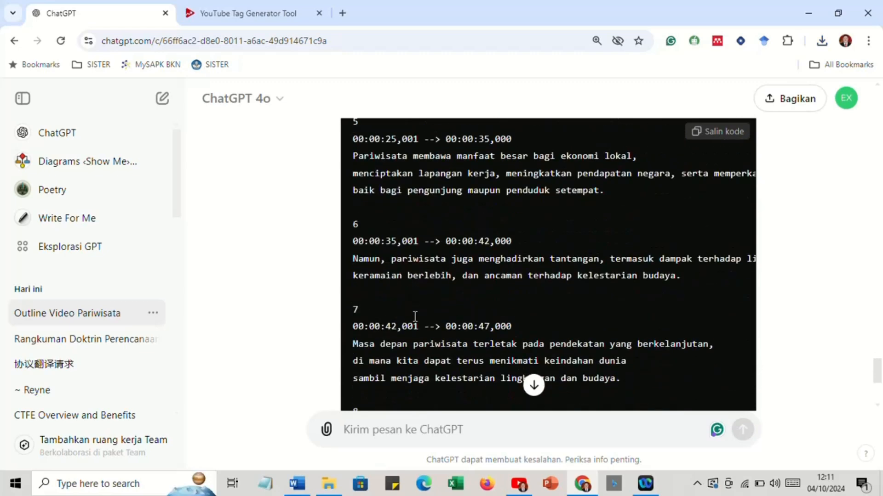
scroll(413, 317, down, 2)
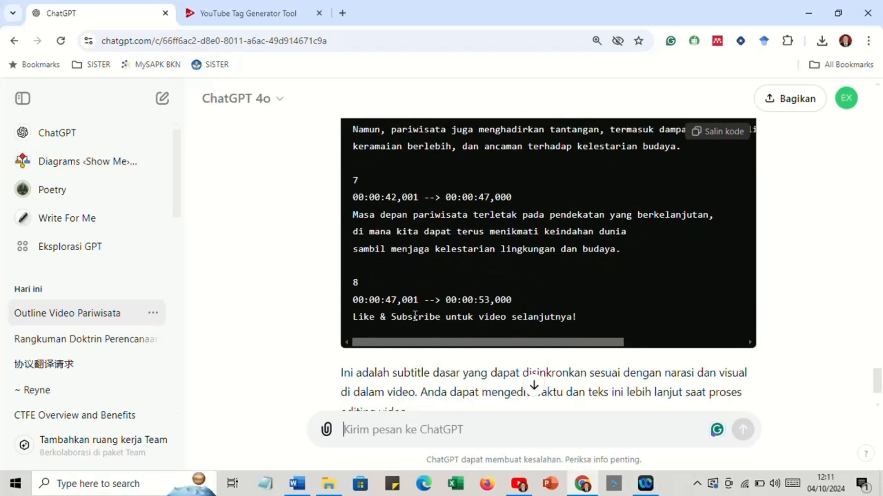
scroll(415, 316, up, 3)
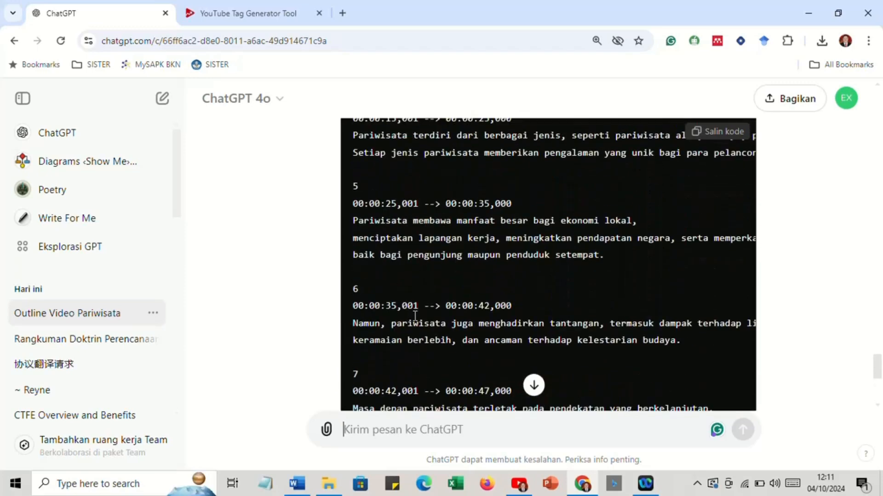
scroll(415, 317, up, 8)
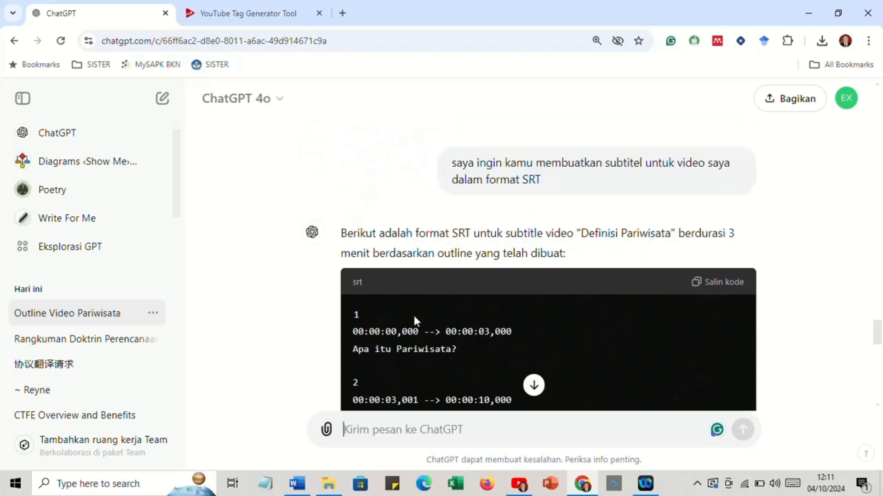
scroll(413, 313, down, 2)
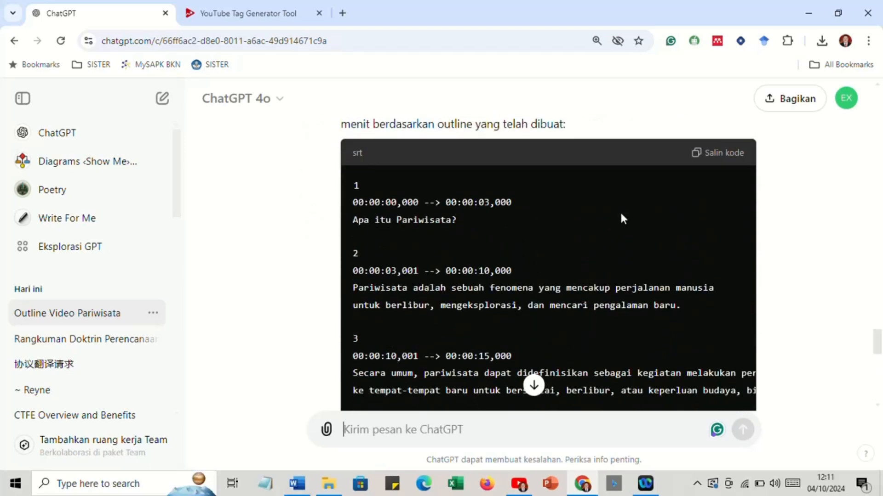
Copy the SRT code, switch to Notepad, paste it into a blank document and maximize the window
click(720, 155)
click(265, 485)
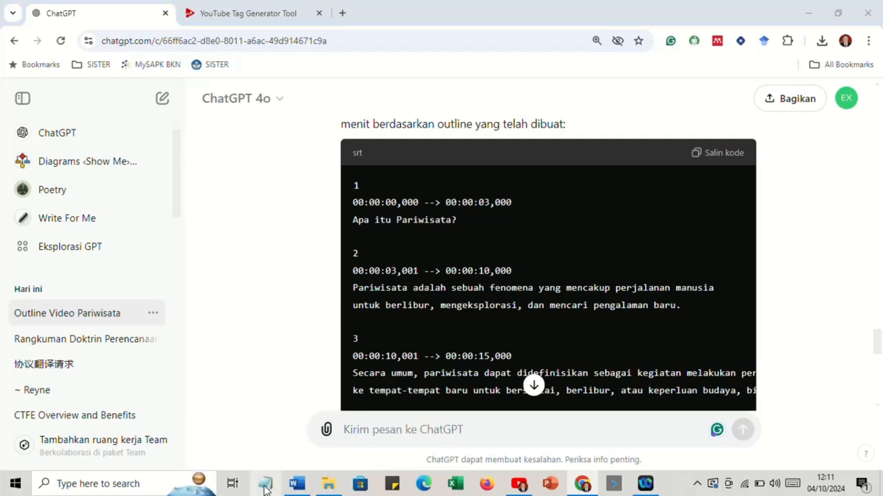
right_click(321, 63)
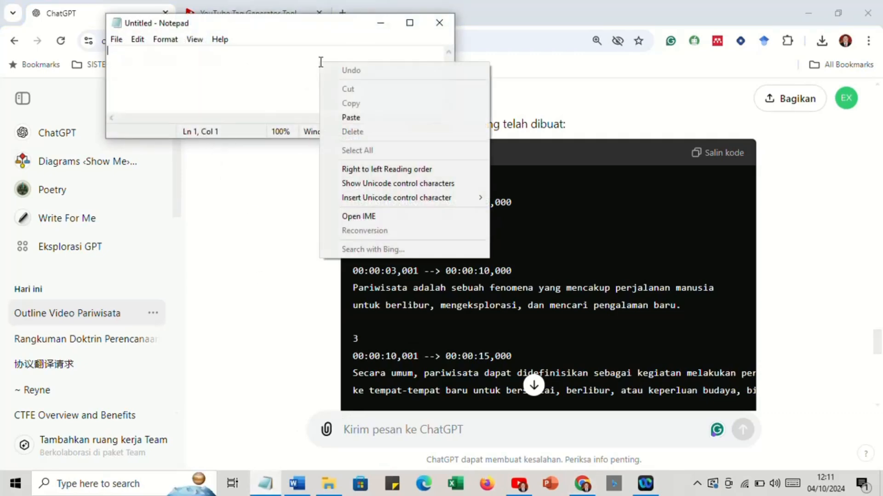
click(345, 118)
click(409, 23)
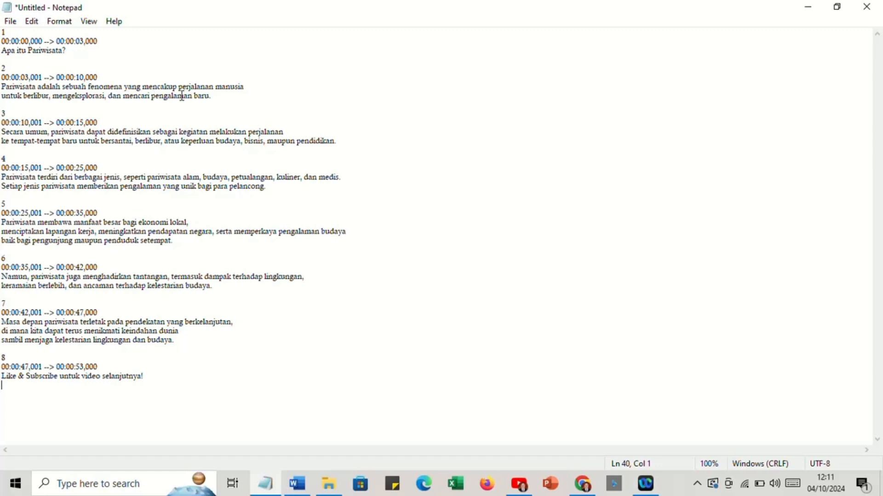
Delete the word "dan" and the space before "mencari pengalaman baru" in subtitle 2
click(123, 96)
key(BackSpace)
key(BackSpace)
key(BackSpace)
key(BackSpace)
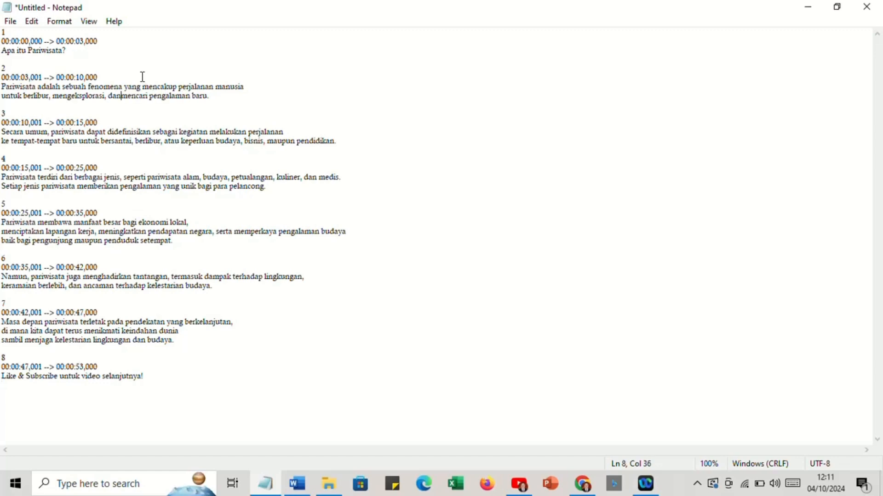
key(BackSpace)
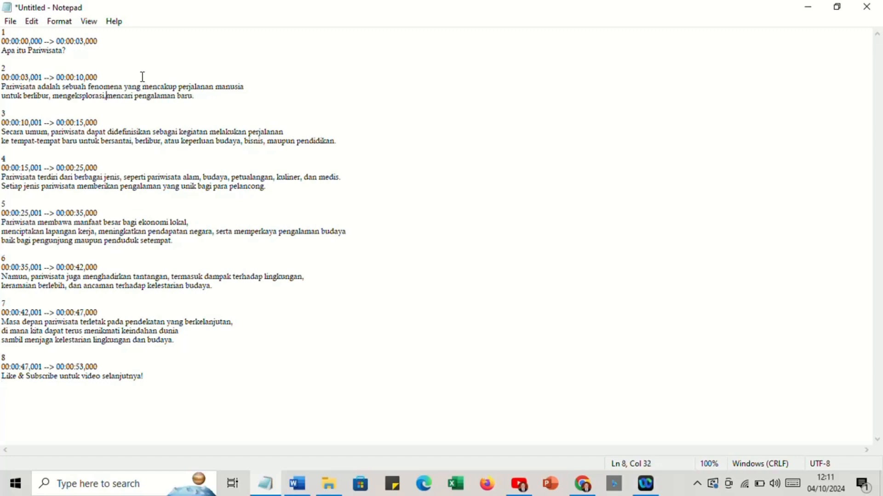
Extend the second line of subtitle 2 with ", untuk bersenang senang, tidak bekerja atau mencari nafkah."
click(220, 100)
text(untuk bersenang senang, tidak be)
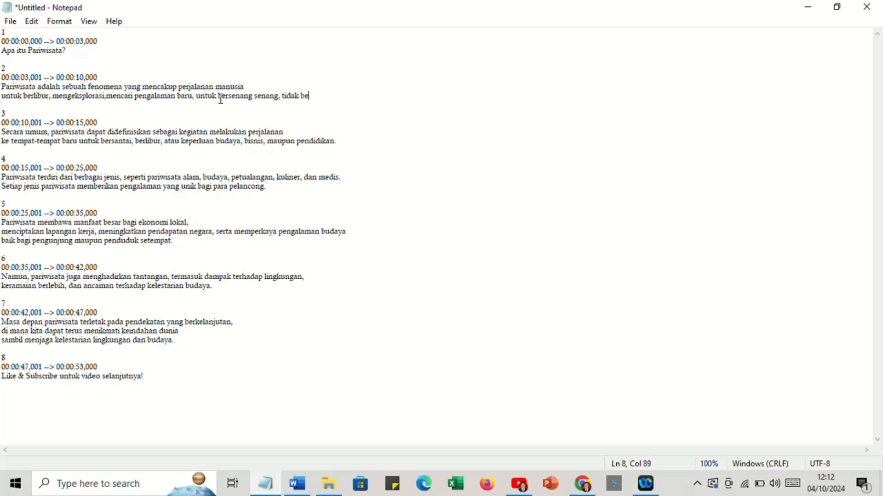
text(kerja atau mencari na)
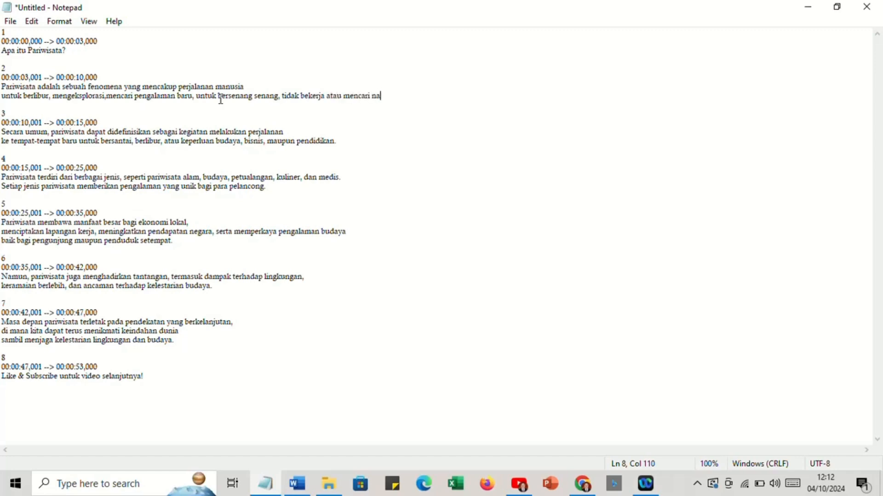
text(fkah.)
Add a third line to subtitle 2: "Perjalanan tersebut bersifat sementara dan membutuhkan sarana, prasana yang disiapkan oleh pemerintah, masyarakat, pengusaha dan segenap pemangku kepentingan lainnya."
key(Return)
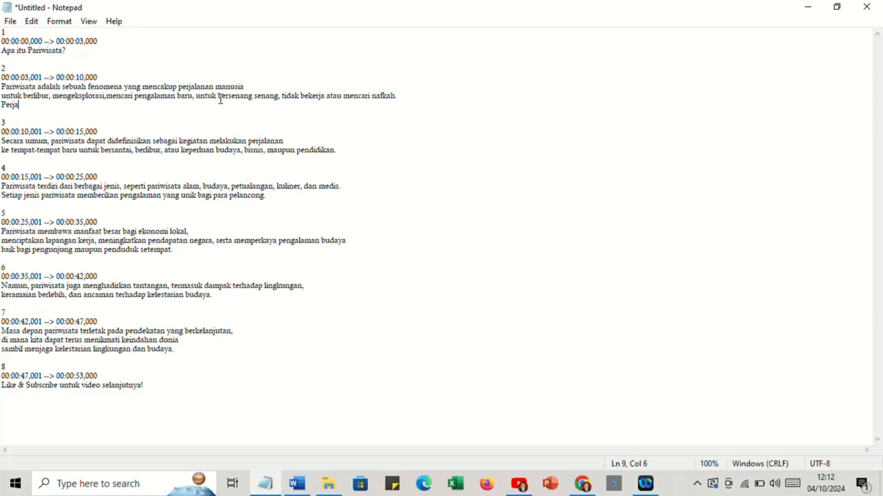
text(lanan tersebut bers)
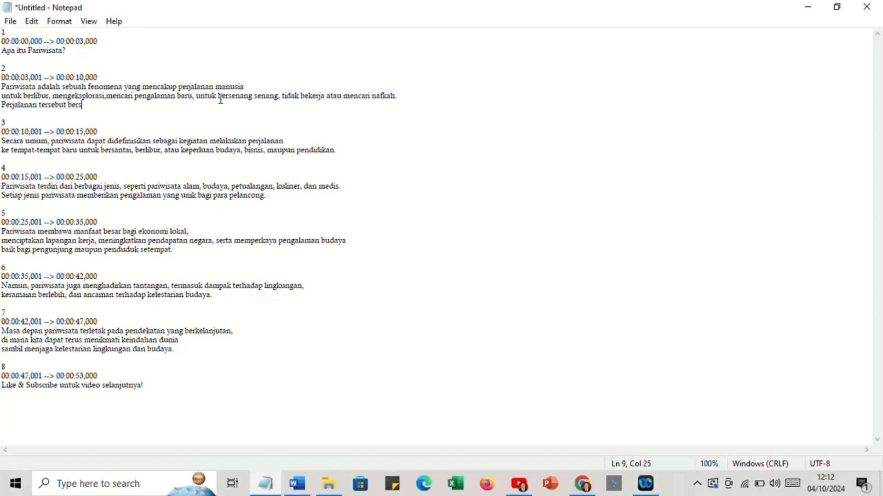
text(ifat sementara dan membu)
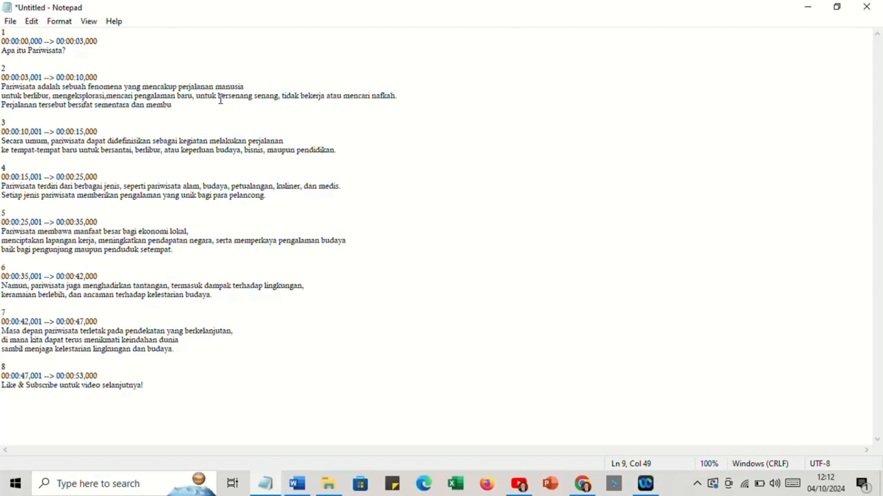
text(tuhkan sarana, prasana yang disiap)
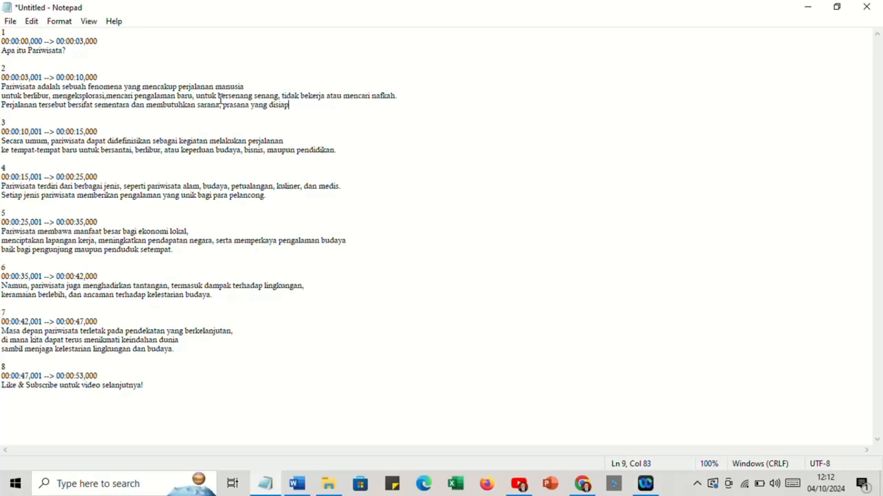
text(kan oleh pemerintah, masyarakat)
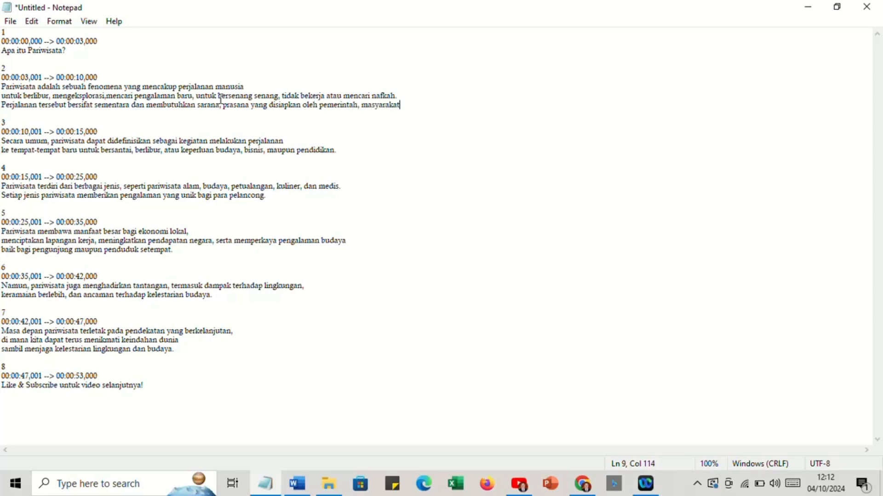
text(, pengusaha dan se)
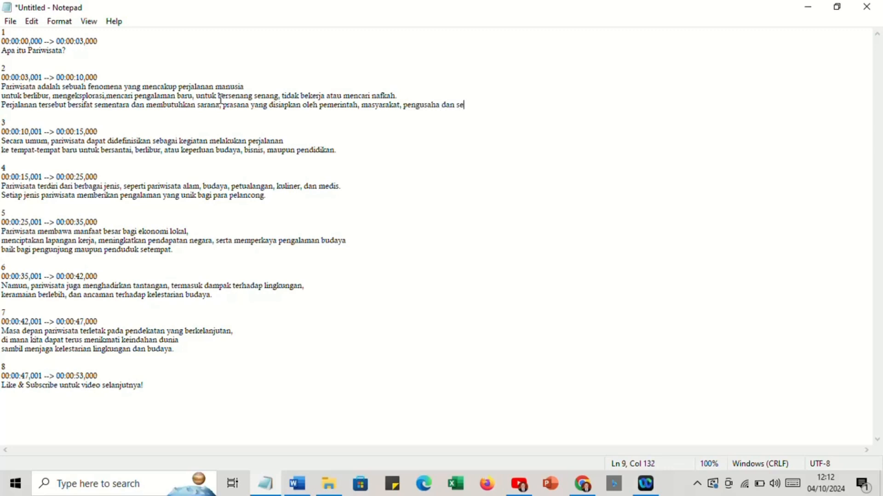
text(genap pemangku e)
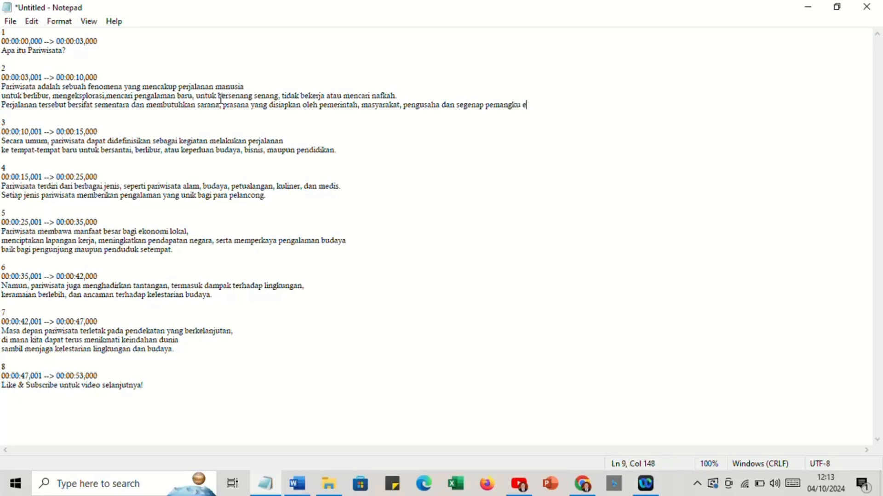
key(BackSpace)
text(kepentingan lainnya.)
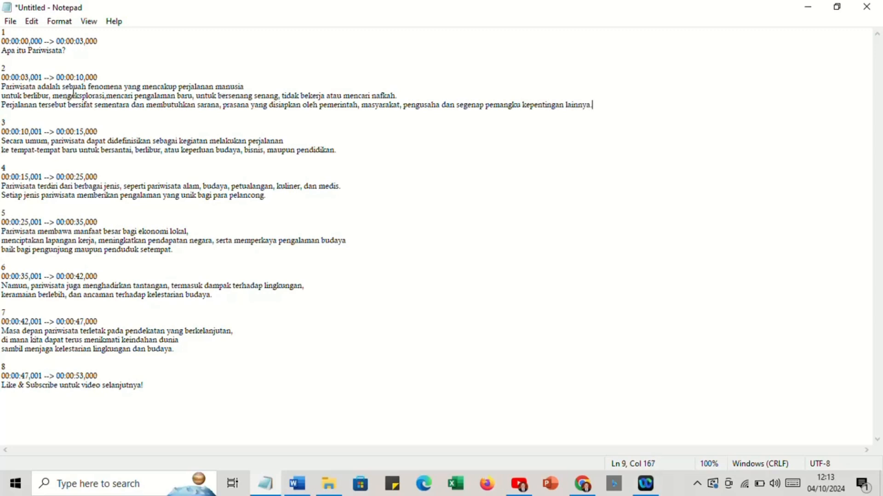
Delete the phrase "berlibur, mengeksplorasi,mencari pengalaman baru," from the second line of subtitle 2
click(126, 89)
click(99, 97)
drag(24, 96, 198, 95)
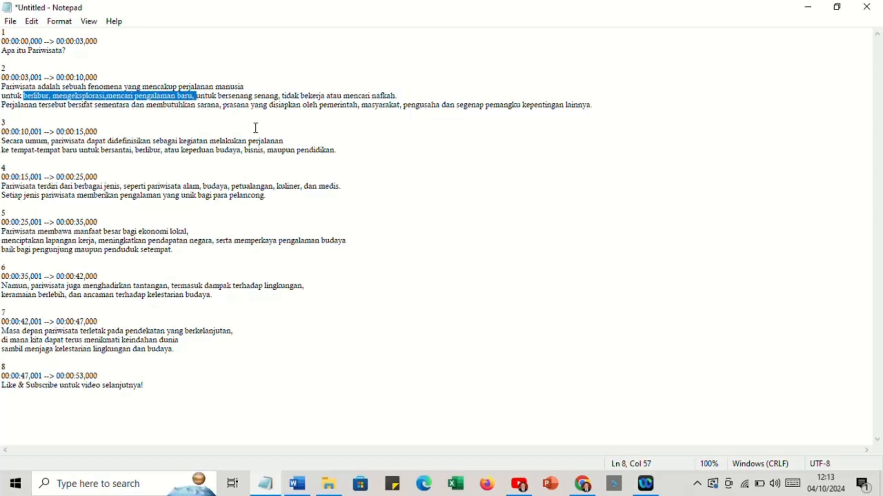
key(BackSpace)
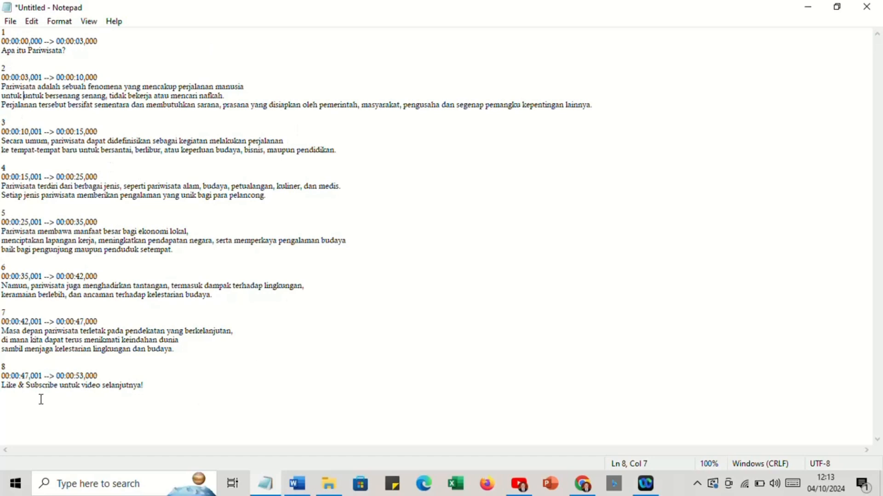
Save the subtitle text in Documents as "Definisi Pariwisata.srt." with the file type All Files
click(11, 26)
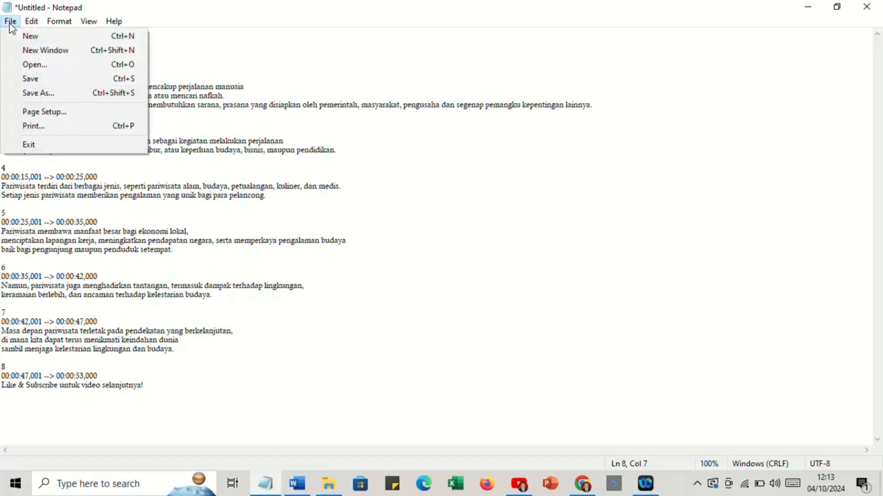
click(24, 84)
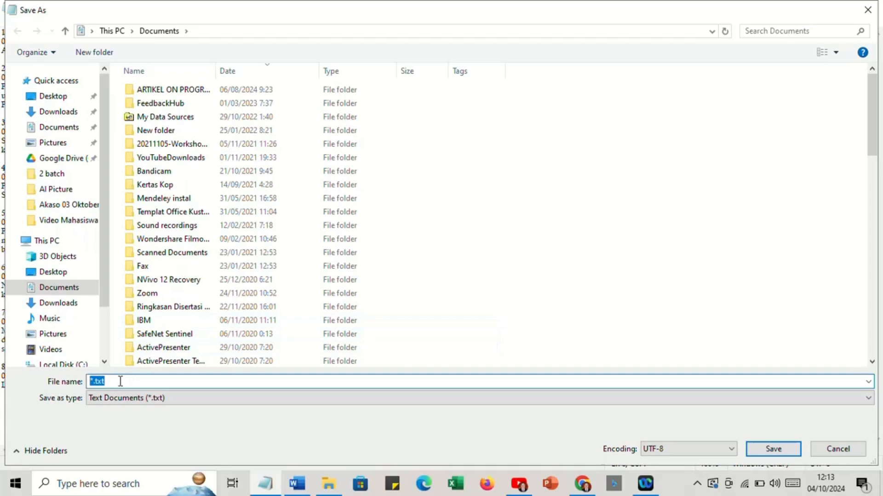
text(Definisi Pariwisata.srt.)
drag(171, 380, 62, 380)
click(194, 386)
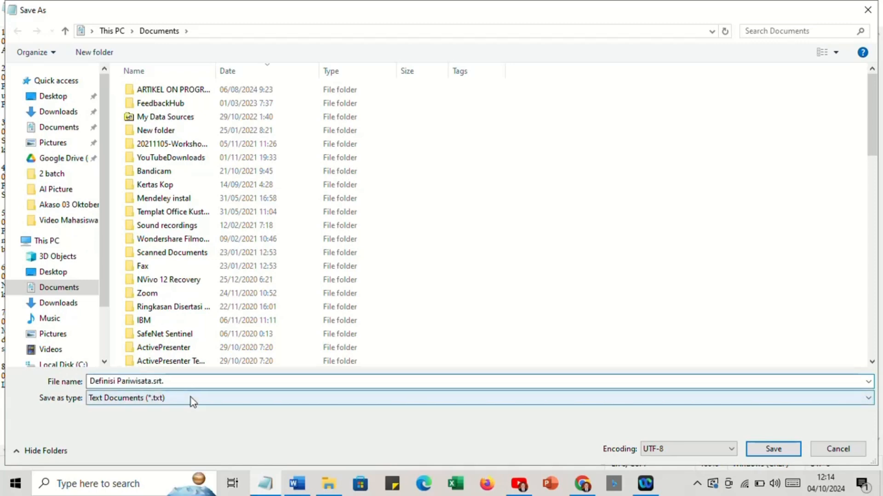
click(191, 398)
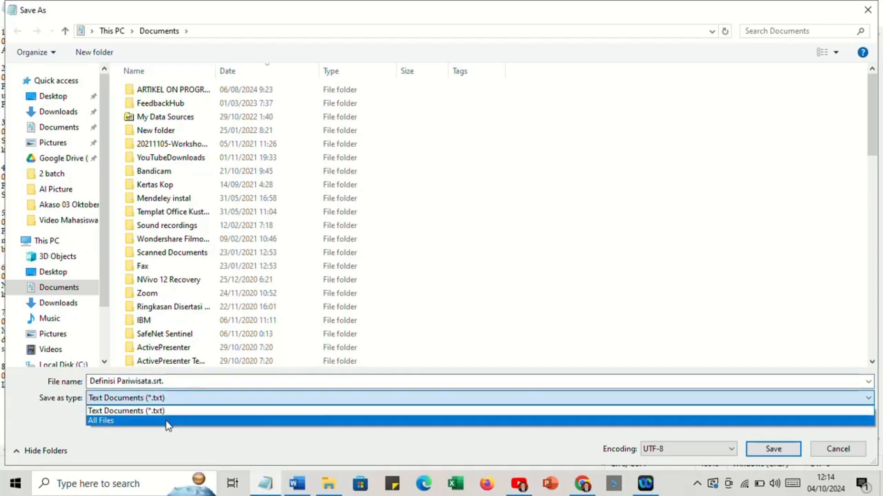
click(168, 422)
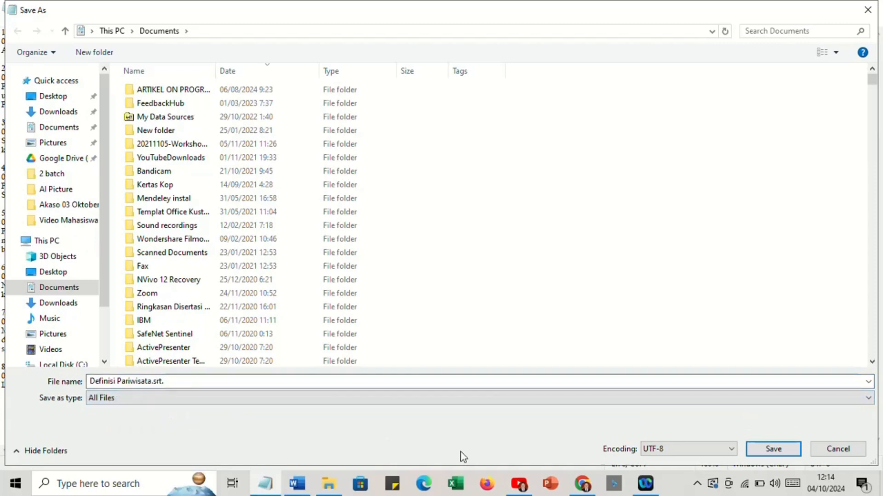
click(774, 450)
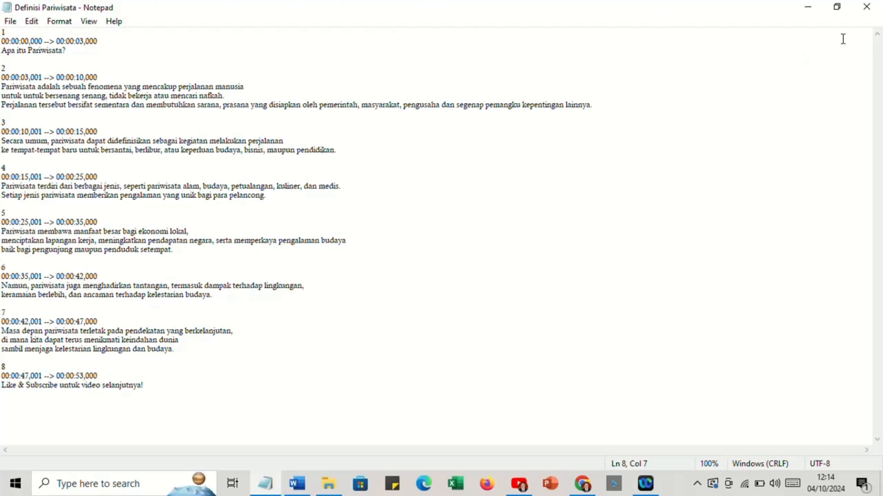
Switch to ChatGPT and send the image prompt "saya ingin kamu menggambarkan perjalanan wisatawan di bandara ngurah rai"
click(813, 15)
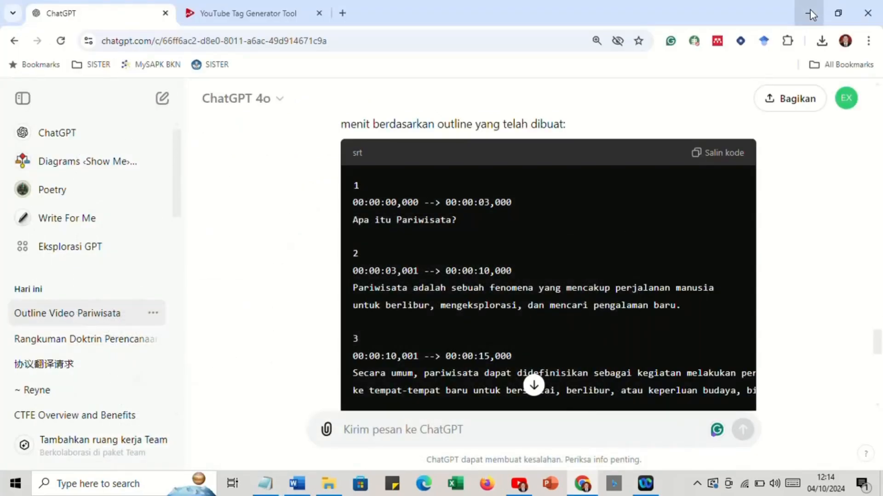
scroll(697, 264, down, 4)
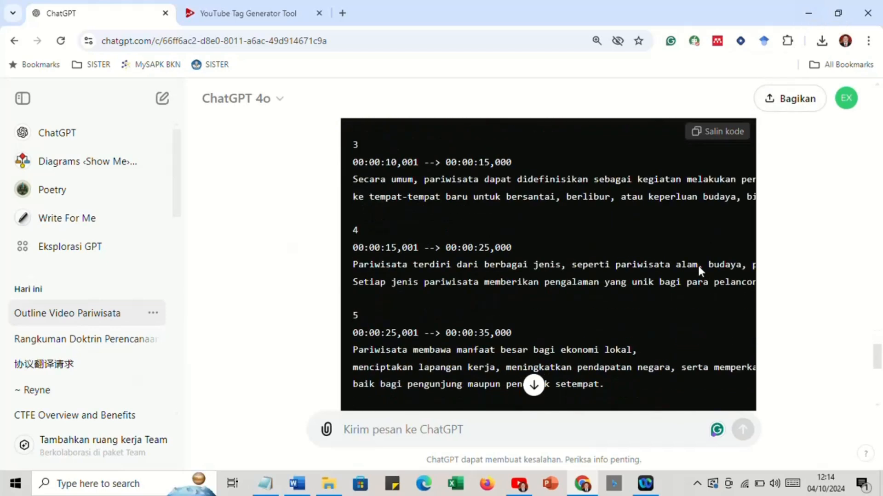
scroll(699, 264, down, 8)
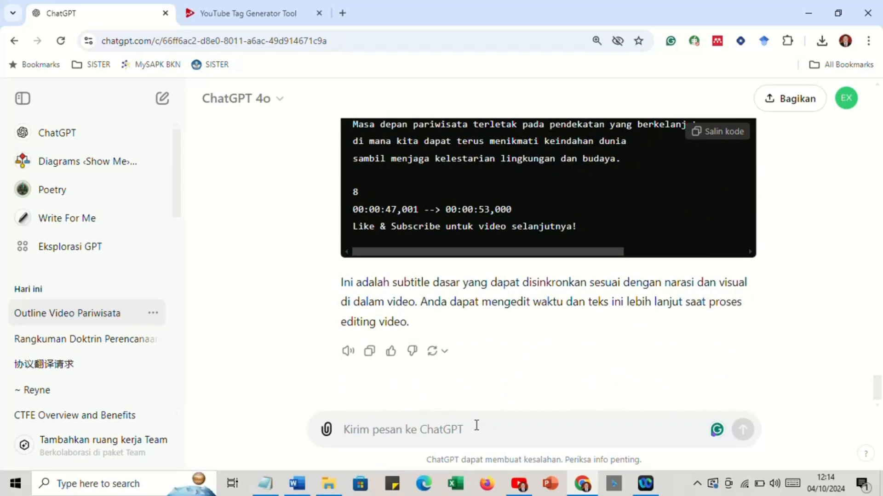
text(saya ing)
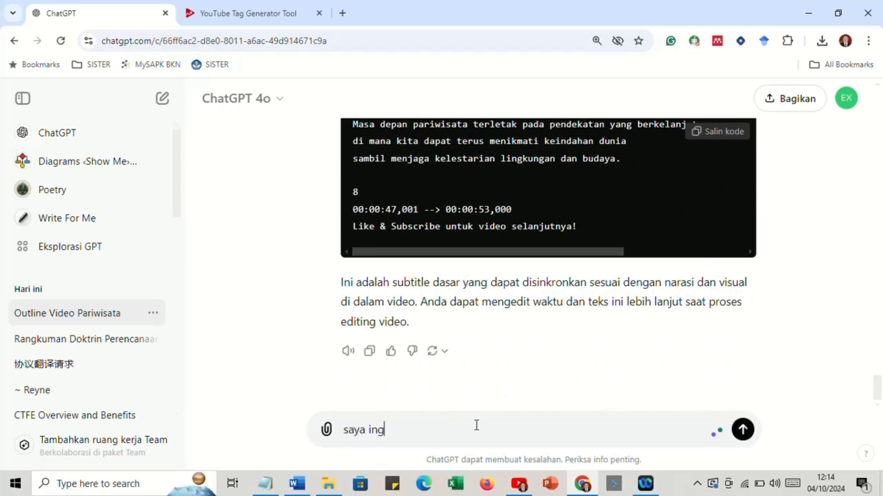
text(in kamu mengg)
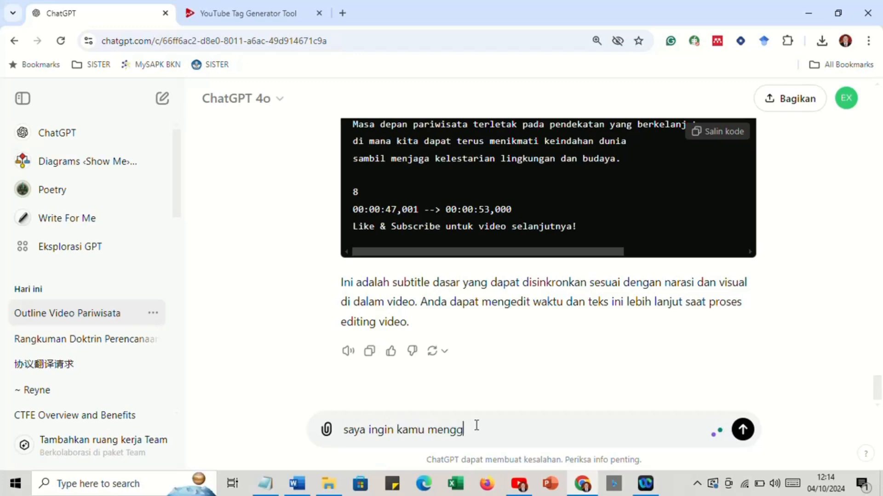
text(ambarkan perjalanan manusi)
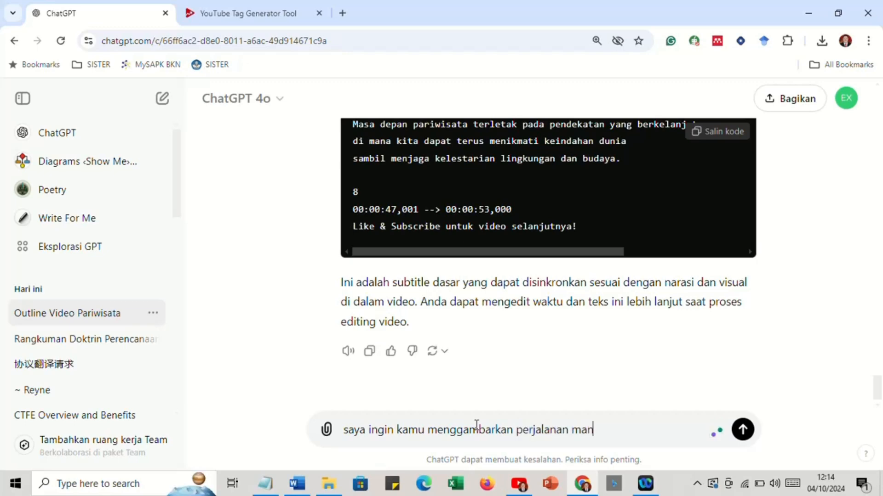
key(BackSpace)
key(BackSpace)
key(BackSpace)
key(BackSpace)
key(BackSpace)
text(wisatawa)
text(n )
text(di b)
text(a)
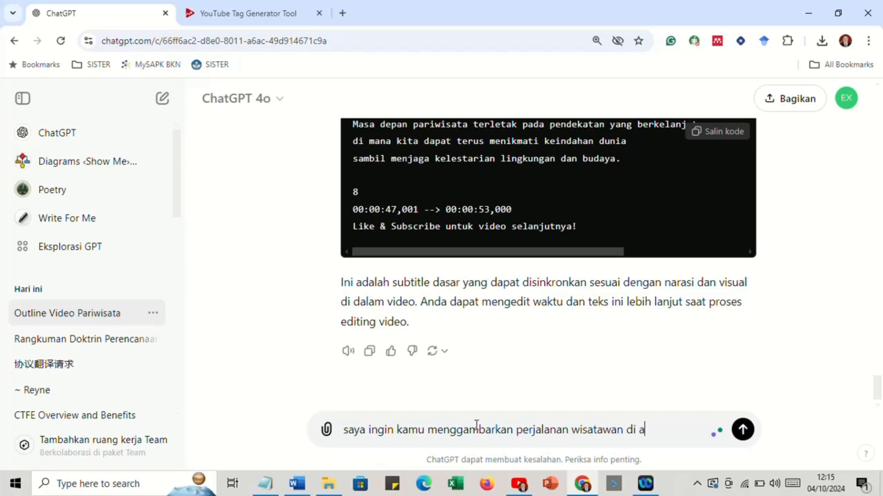
key(BackSpace)
text(bandara ngurah)
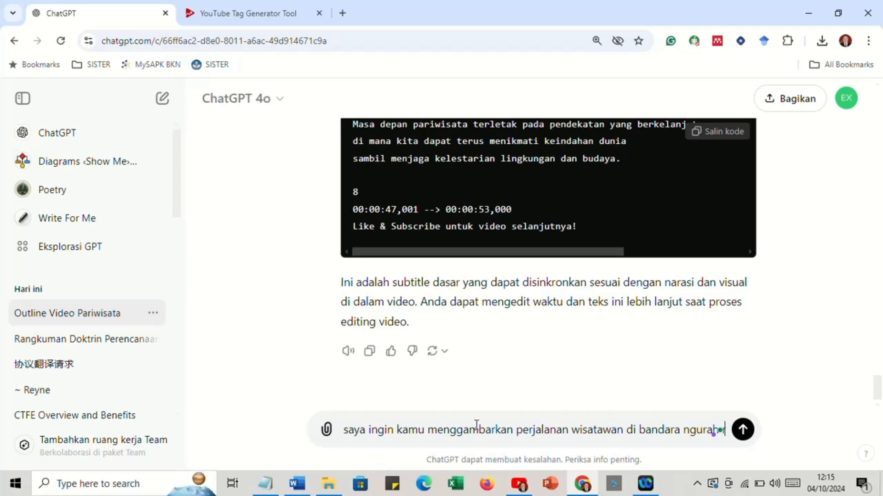
text( rai)
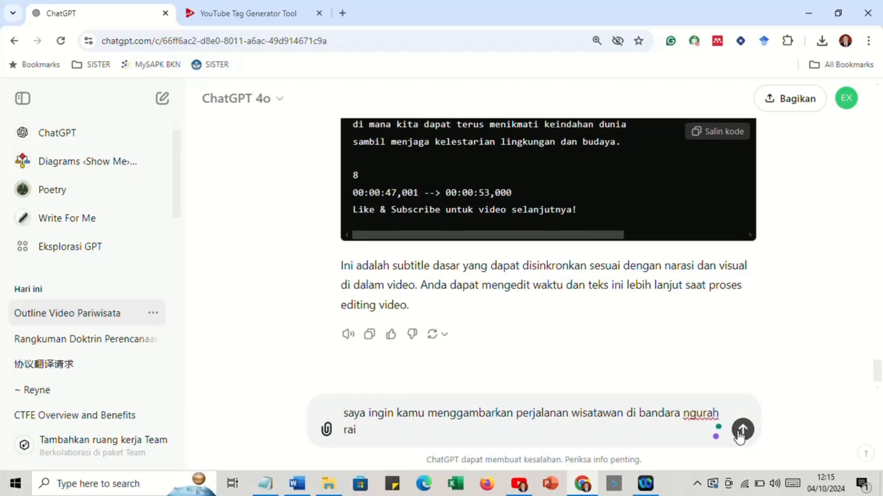
click(742, 430)
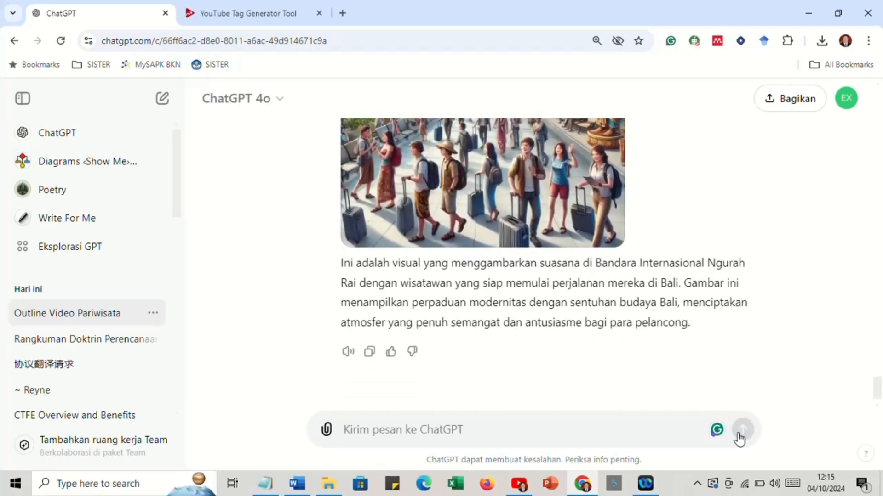
scroll(586, 277, up, 3)
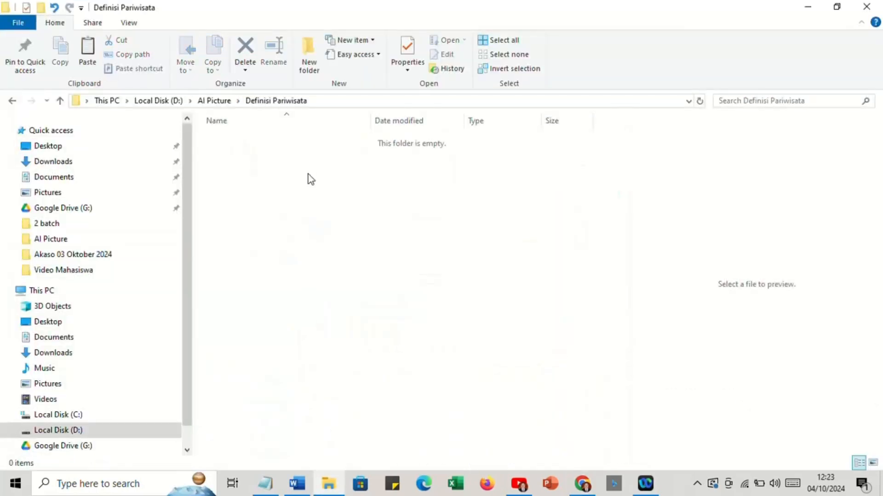
Paste the generated DALL-E images into the empty Definisi Pariwisata folder inside AI Picture on drive D
right_click(307, 185)
click(340, 278)
click(406, 313)
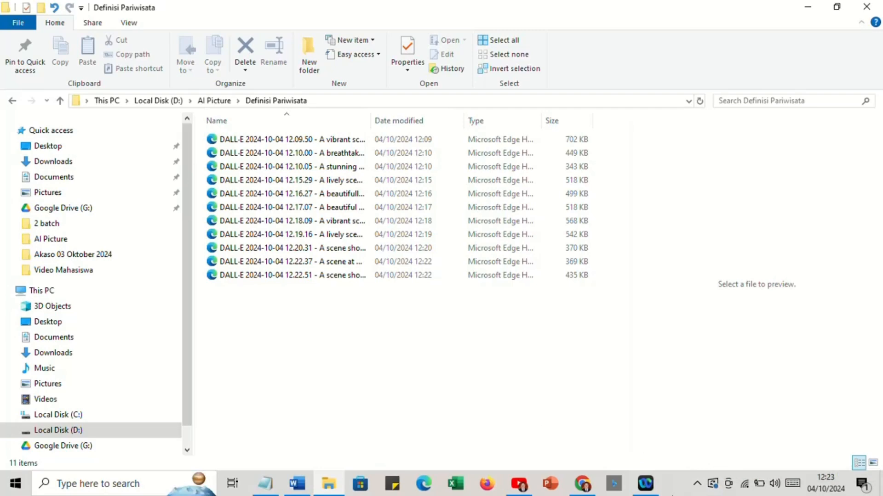
click(697, 483)
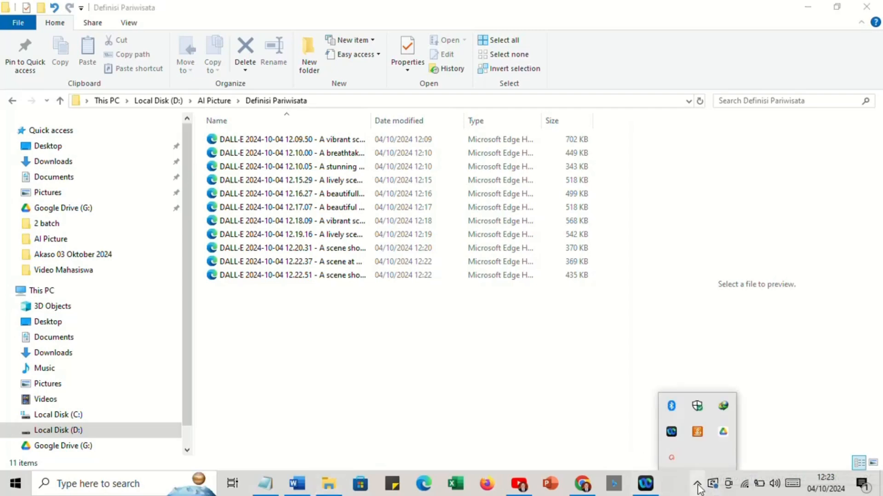
click(672, 458)
click(704, 399)
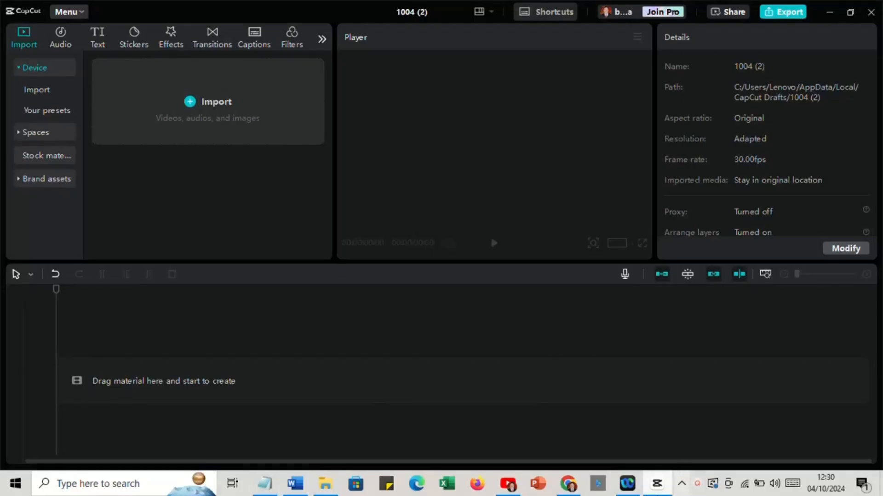
mouse_move(514, 492)
click(333, 485)
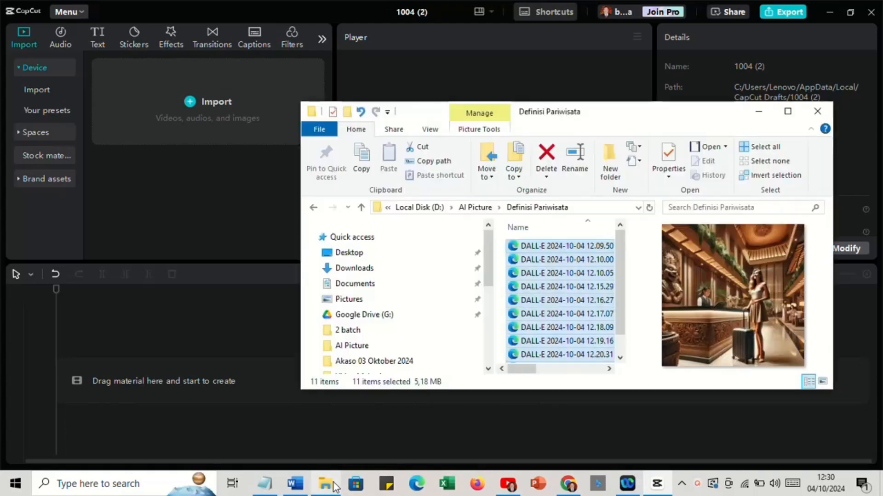
click(334, 487)
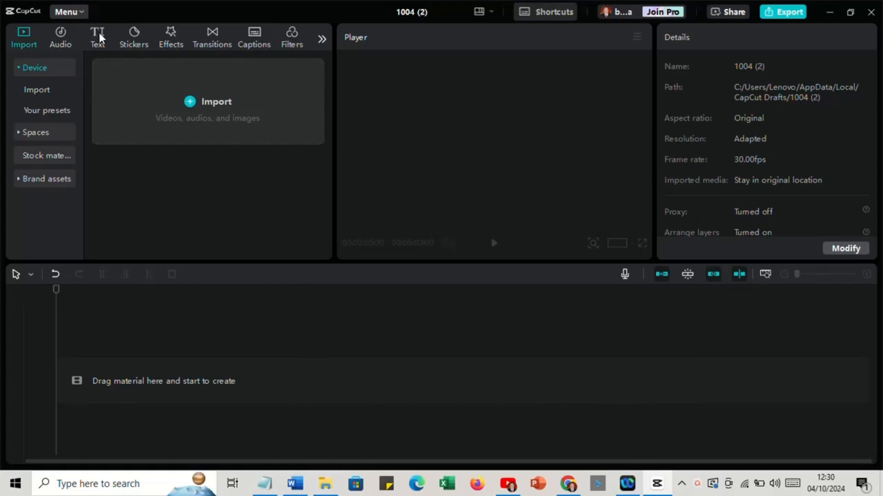
Import Definisi Pariwisata.srt from Documents as a local caption file and add its captions to the timeline
click(104, 33)
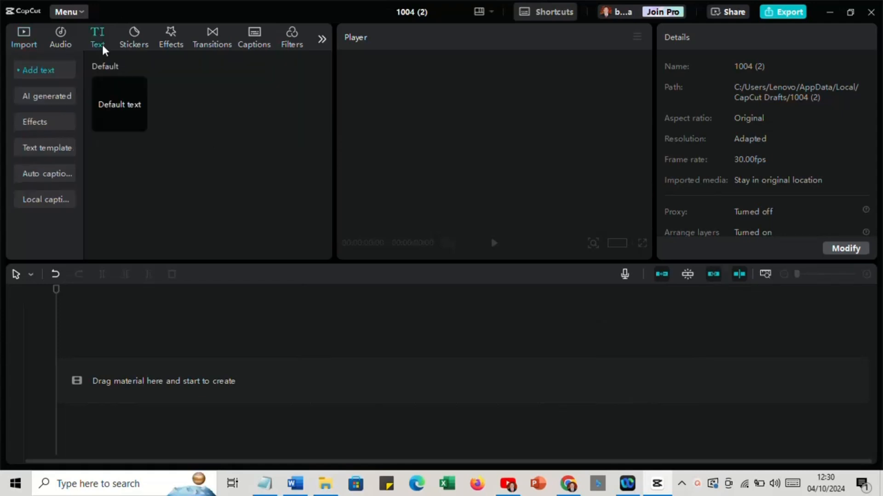
mouse_move(118, 102)
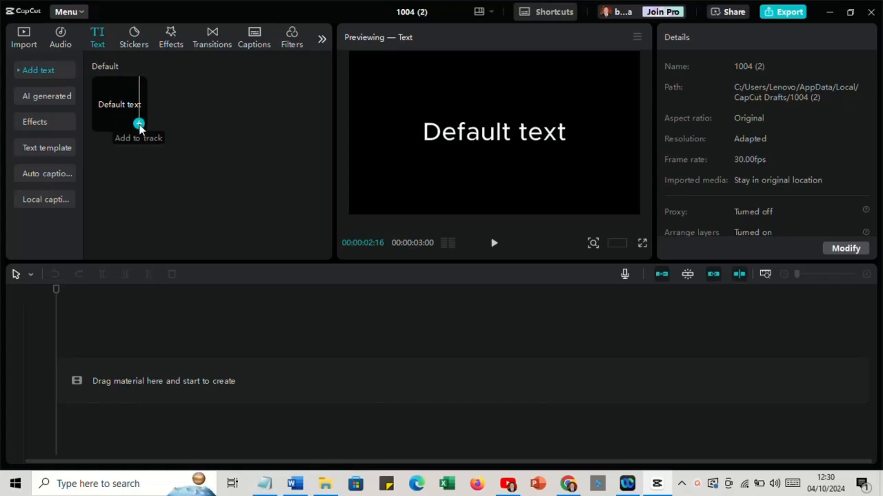
click(63, 202)
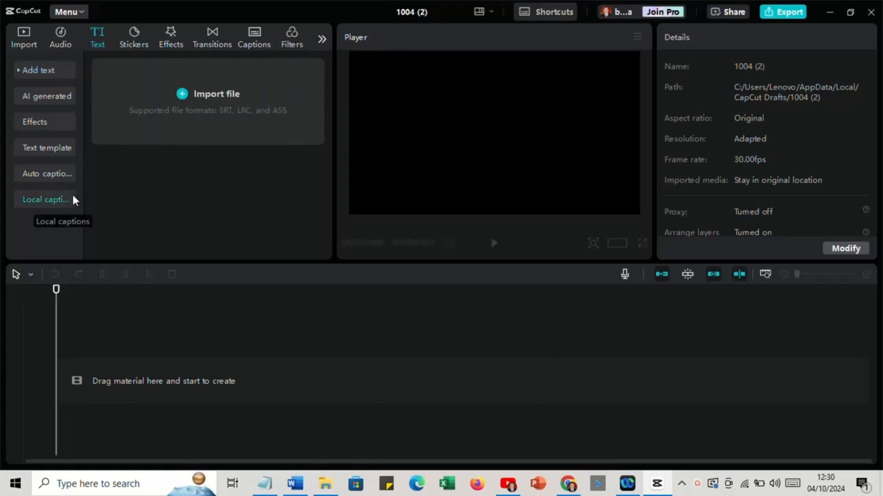
click(181, 95)
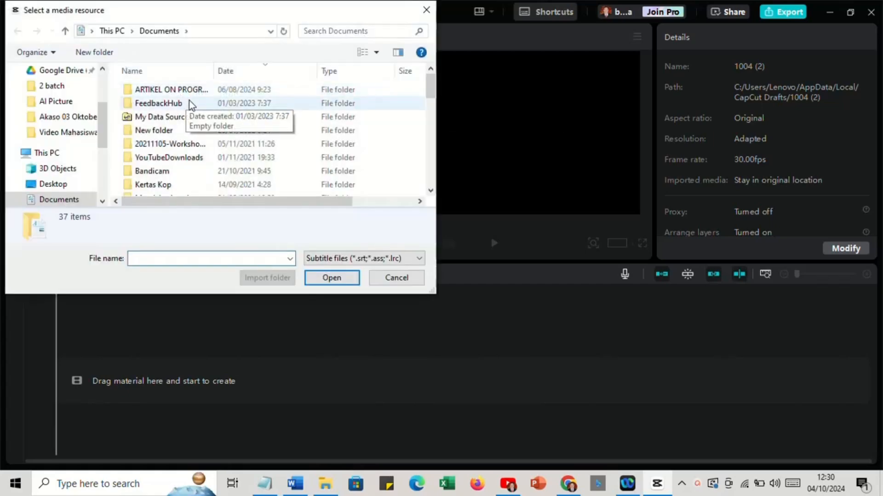
scroll(197, 137, down, 2)
scroll(197, 136, down, 5)
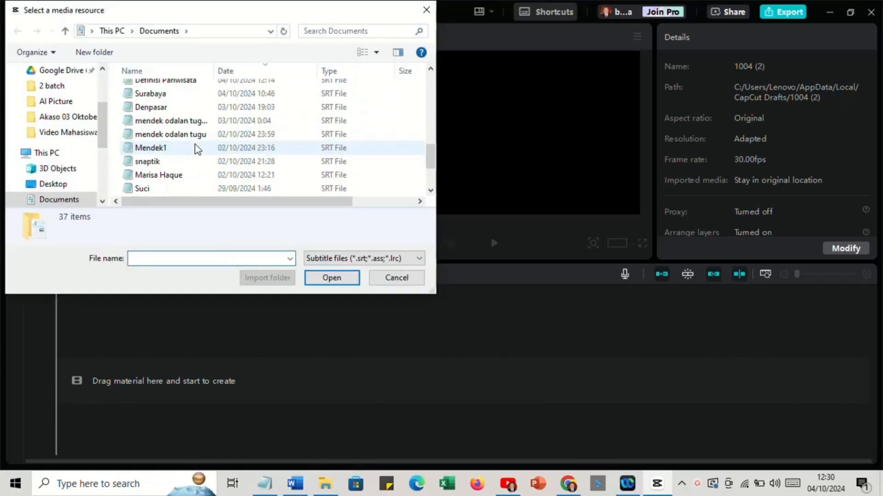
scroll(195, 148, up, 1)
click(189, 113)
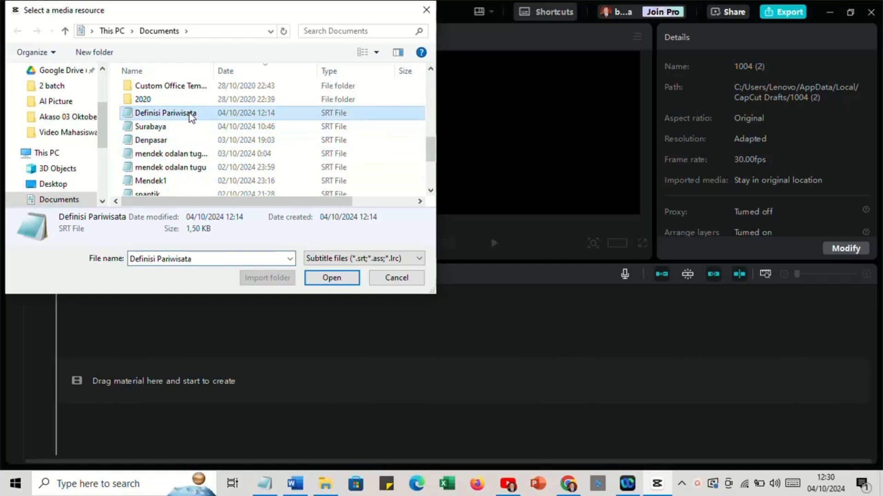
click(319, 278)
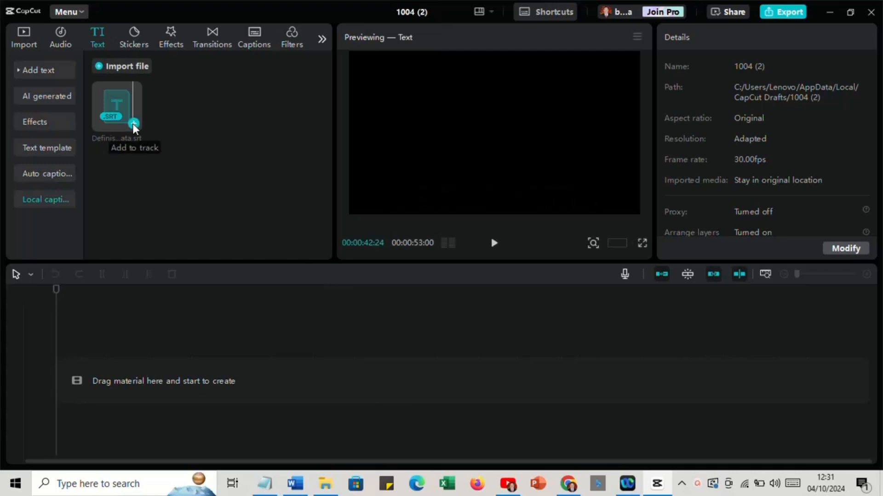
click(132, 123)
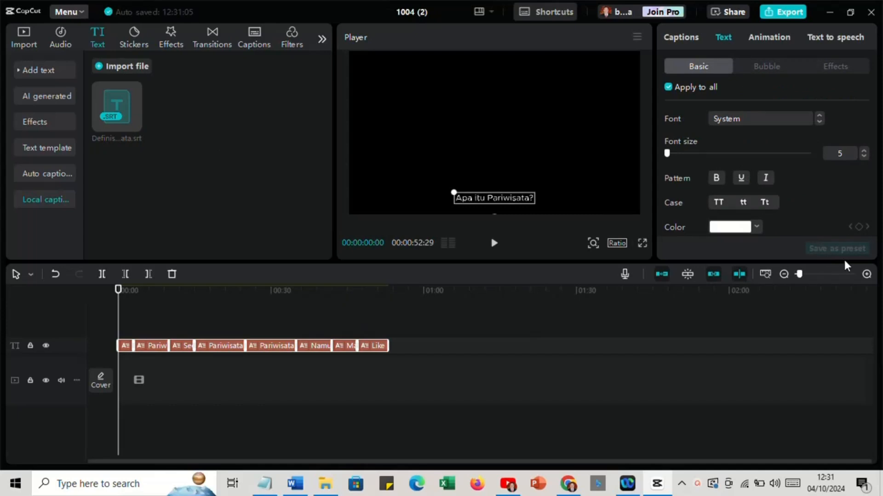
Generate text-to-speech narration for all the timeline captions with the Shinta voice
click(834, 38)
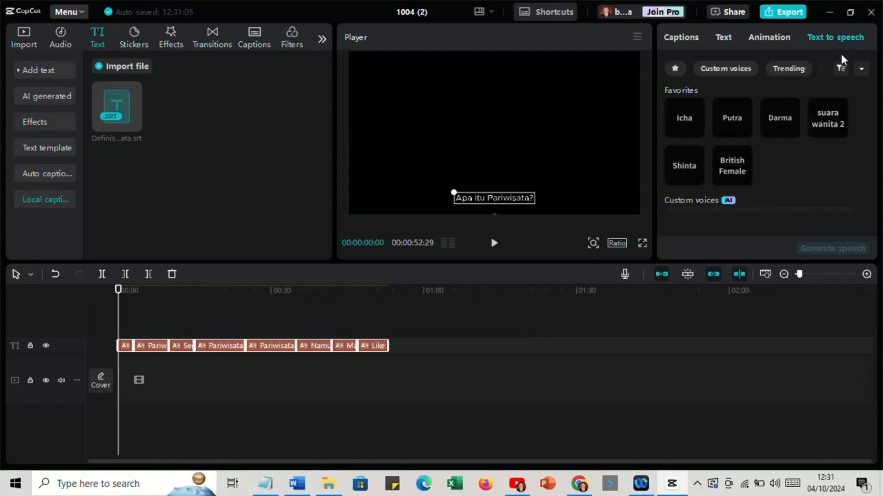
click(688, 166)
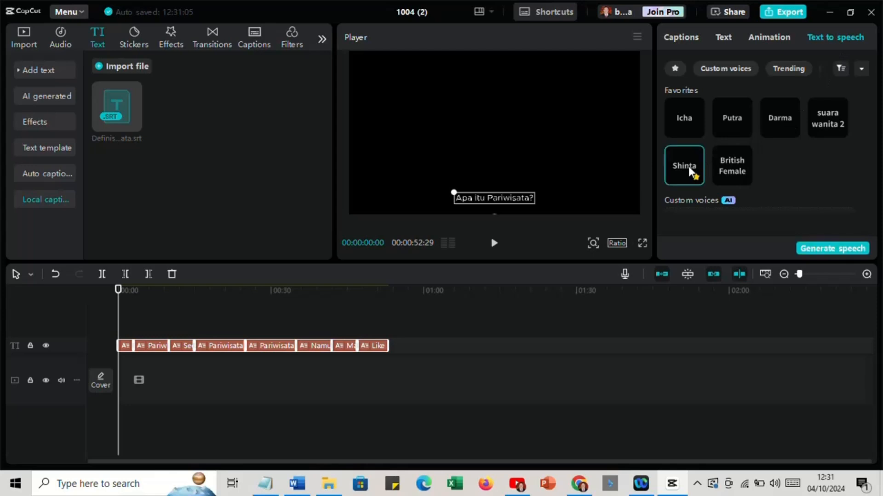
click(804, 249)
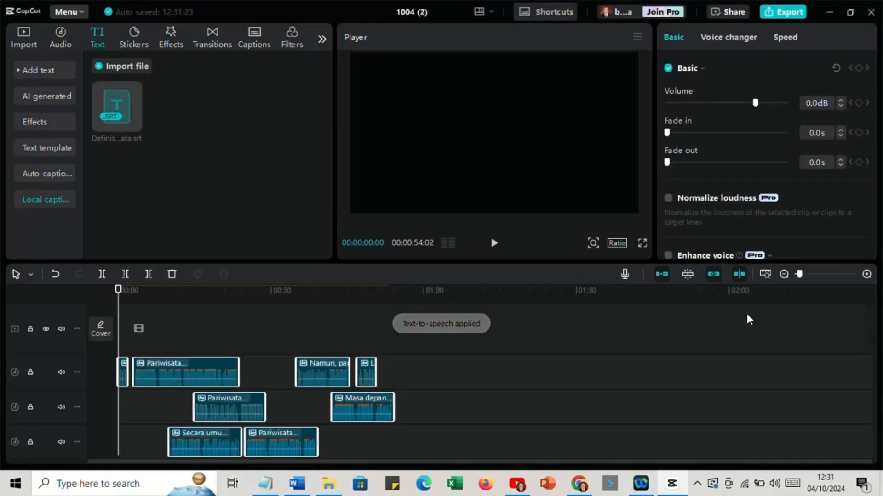
scroll(699, 321, down, 2)
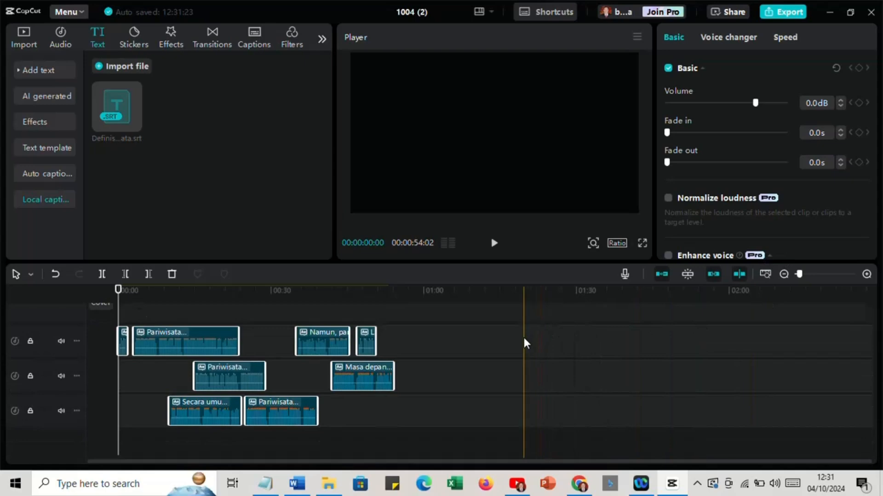
scroll(524, 342, up, 2)
scroll(525, 344, up, 1)
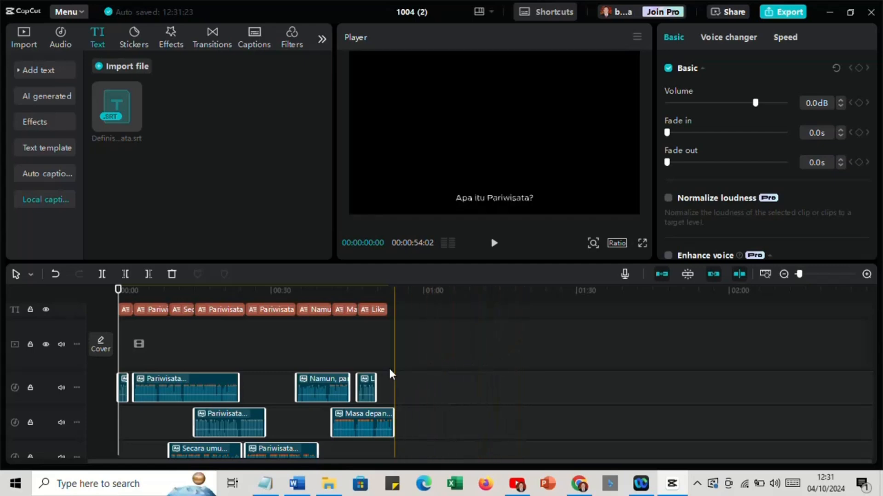
Move the "Like & Subscribe untuk video selanjutnya!" caption and its narration clip together to about 1:27 on the timeline
drag(371, 307, 410, 338)
drag(504, 343, 507, 341)
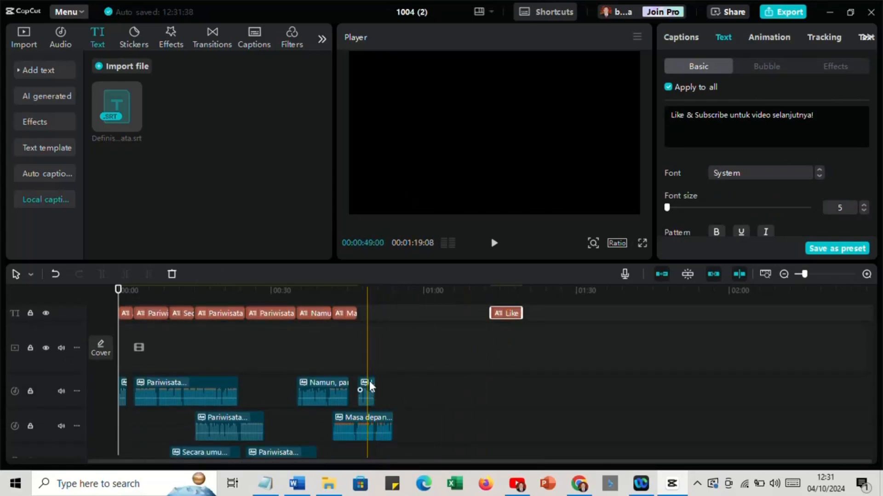
drag(528, 316, 570, 321)
scroll(500, 374, down, 1)
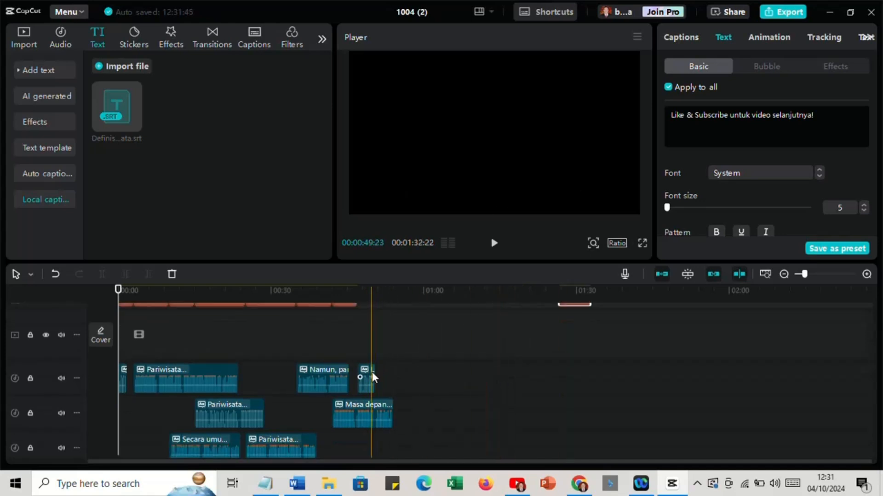
drag(374, 377, 576, 370)
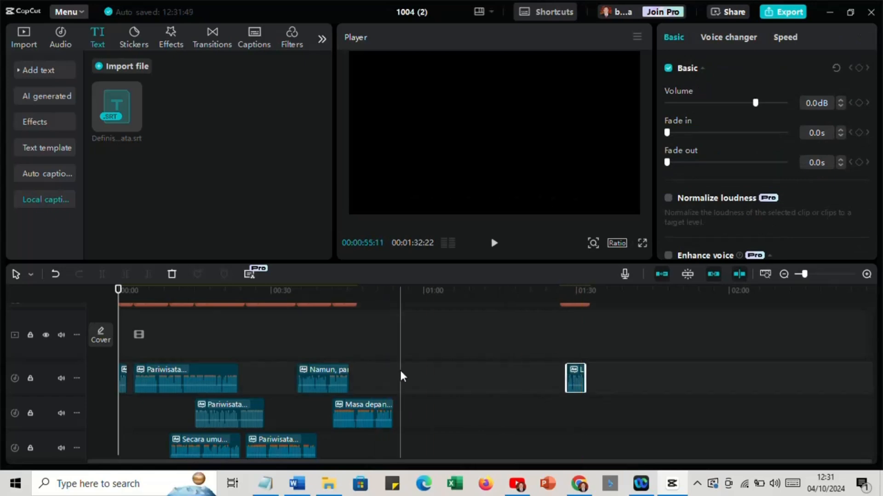
Move the "Masa depan pariwisata" caption to about 1:19 and its narration to about 1:14 on the main narration track
scroll(400, 374, up, 2)
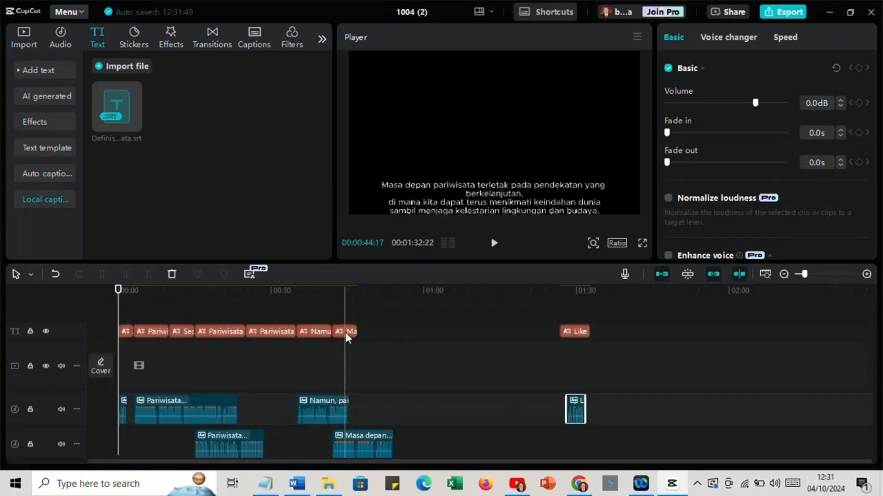
drag(351, 336, 535, 334)
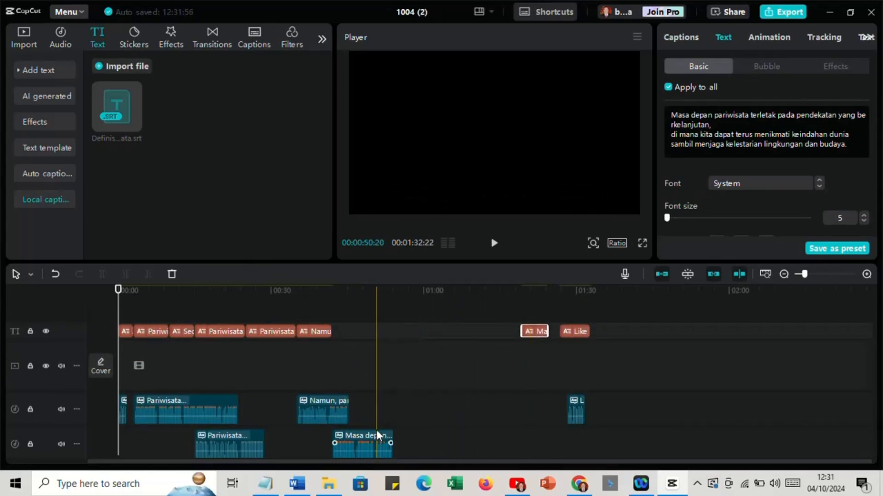
drag(376, 429, 543, 398)
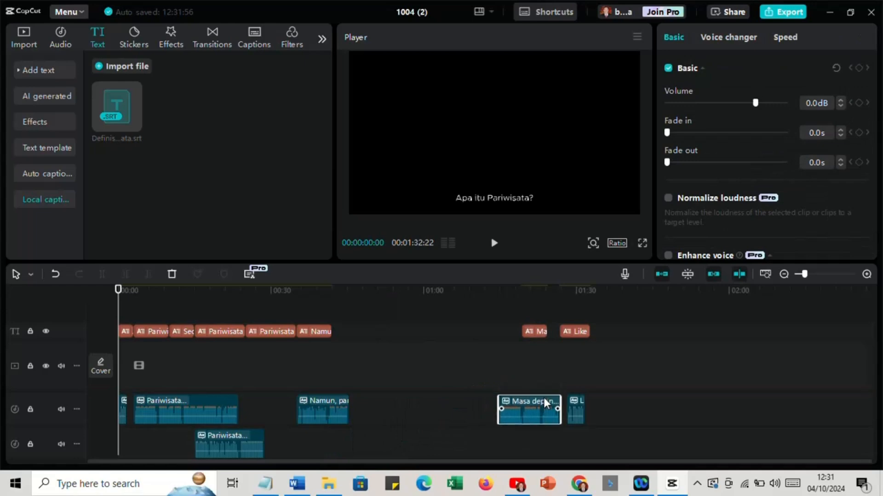
click(535, 327)
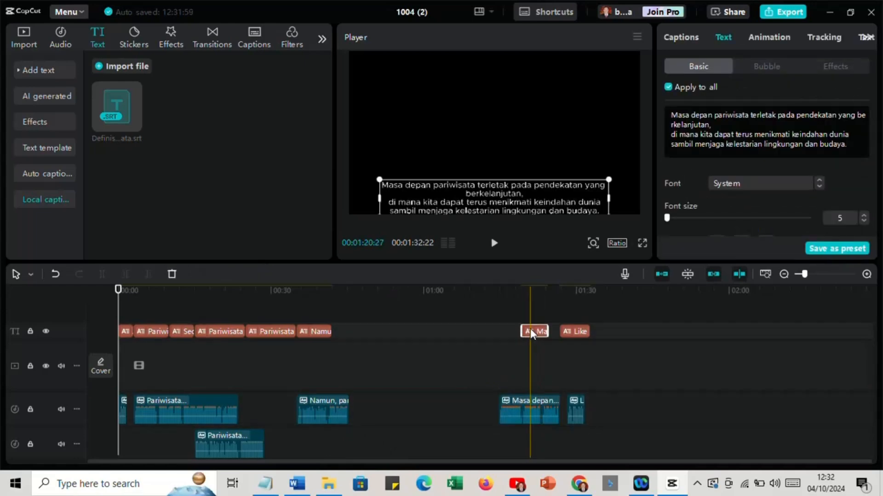
drag(524, 328, 523, 329)
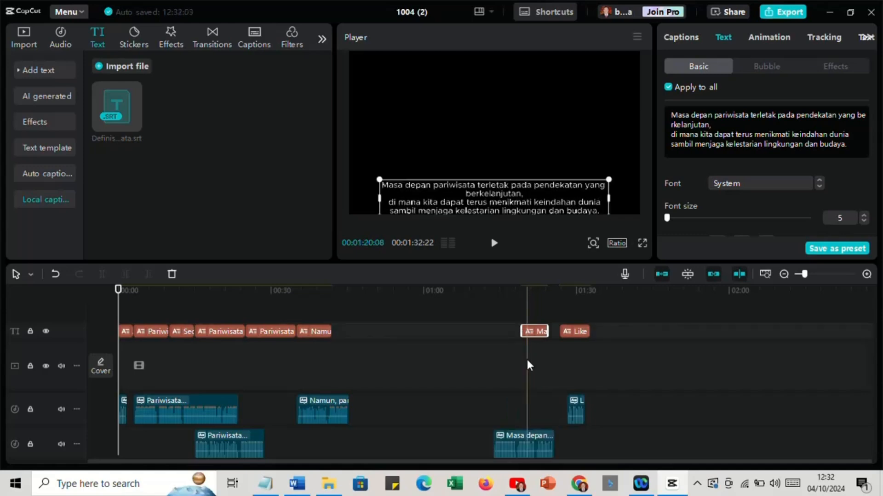
scroll(526, 357, down, 1)
click(518, 394)
drag(519, 391, 519, 388)
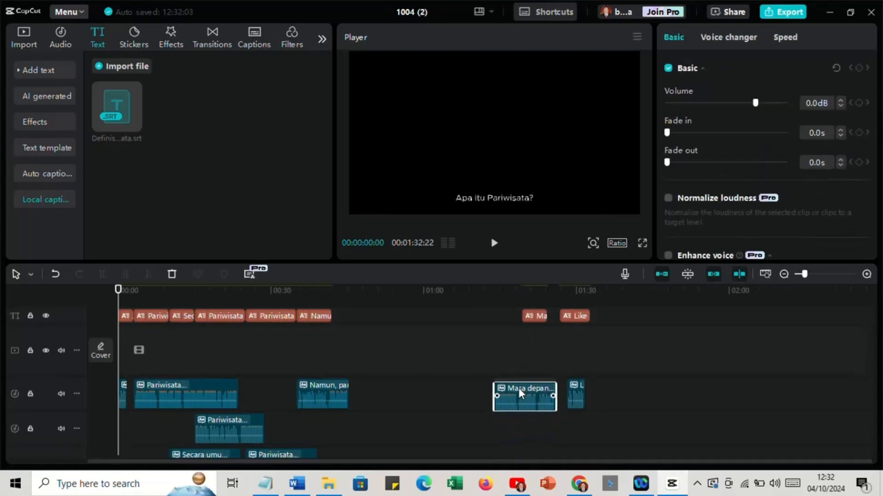
Move the "Namun, pariwisata juga menghadirkan tantangan" narration and its caption to about 1:01
click(326, 386)
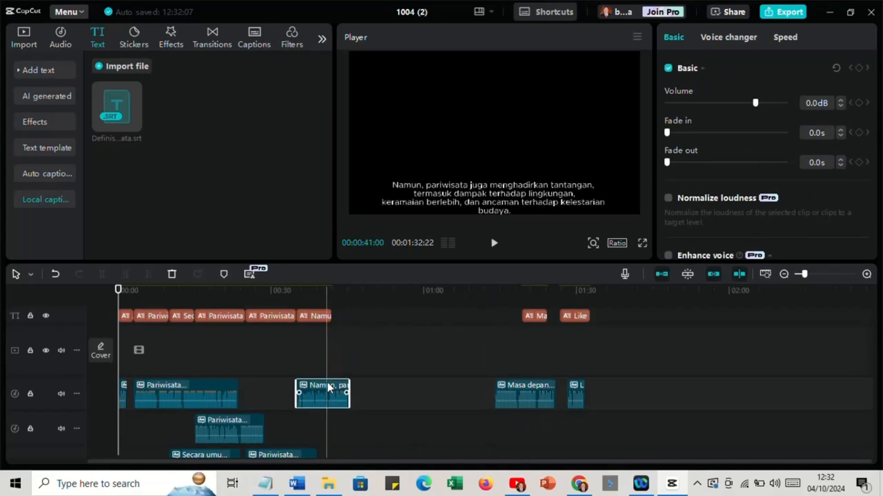
drag(328, 383, 459, 384)
click(323, 315)
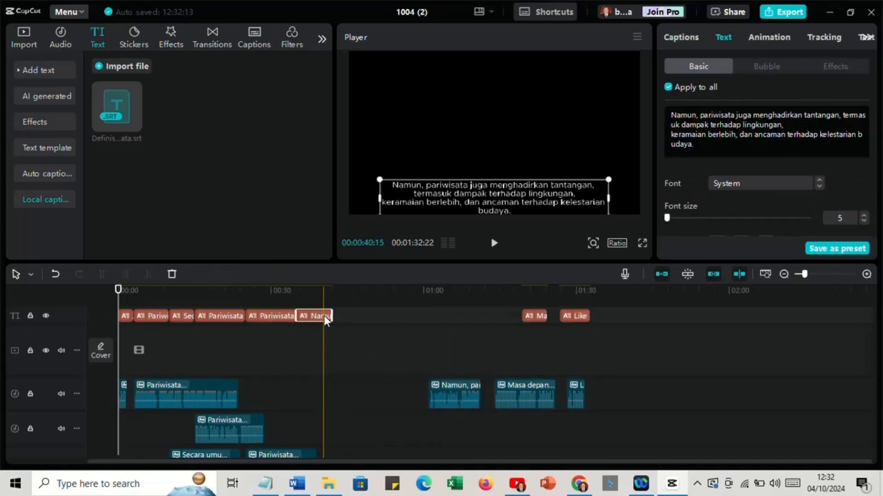
drag(323, 315, 458, 348)
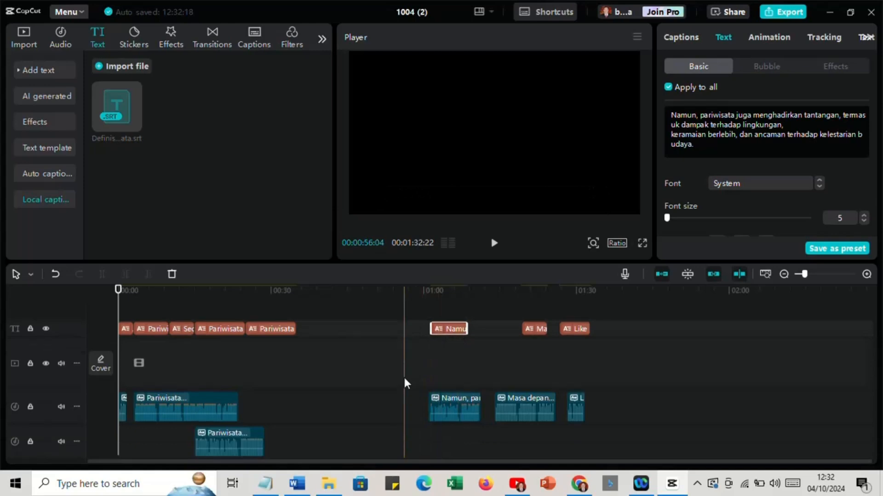
Move the "Pariwisata membawa manfaat besar" caption and its narration to about 0:45, aligning their starts
scroll(278, 327, down, 2)
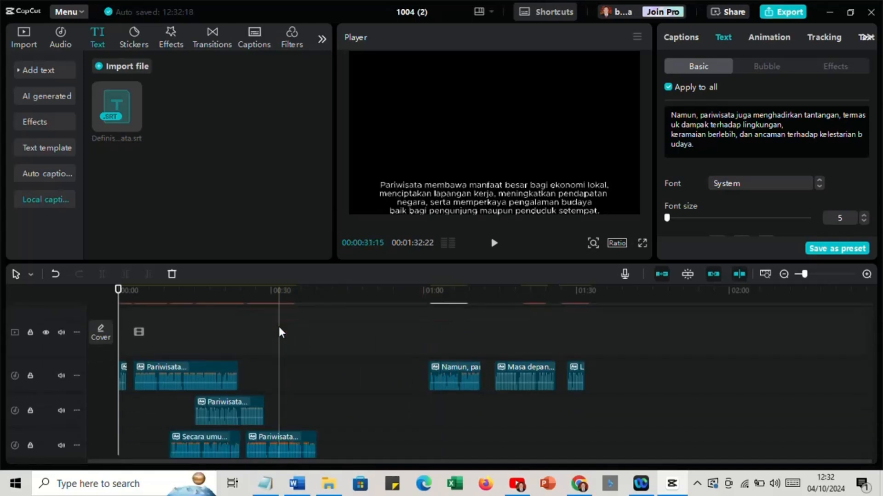
scroll(278, 325, up, 1)
scroll(279, 323, down, 1)
scroll(279, 323, up, 1)
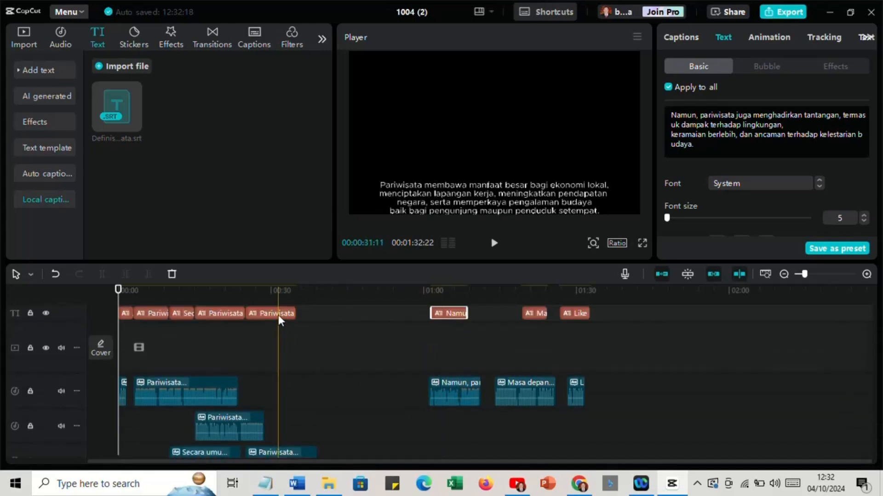
drag(278, 316, 398, 346)
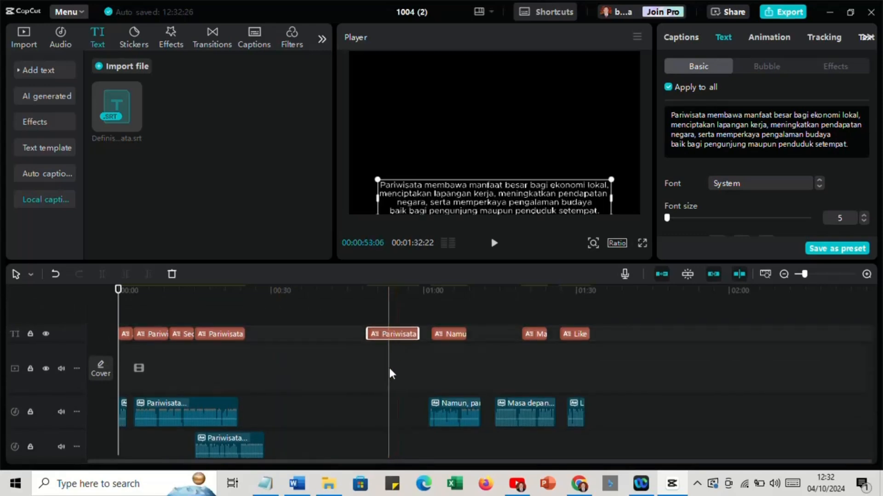
scroll(386, 373, down, 2)
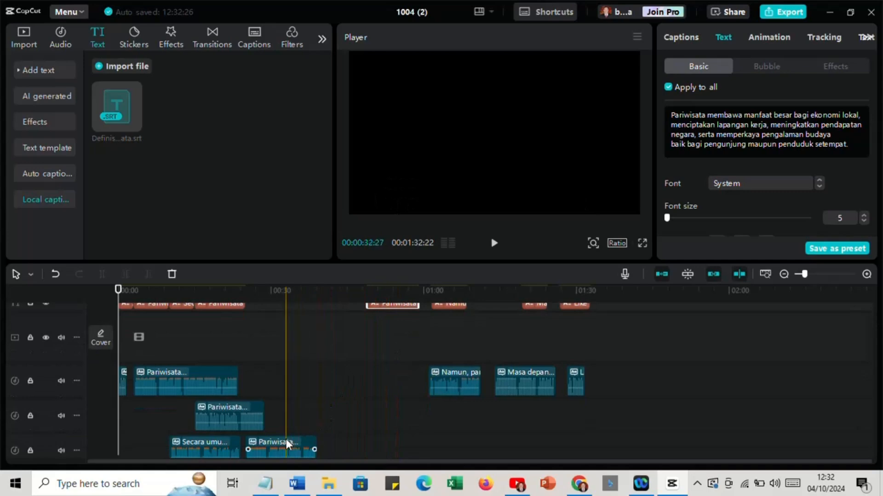
drag(286, 439, 388, 371)
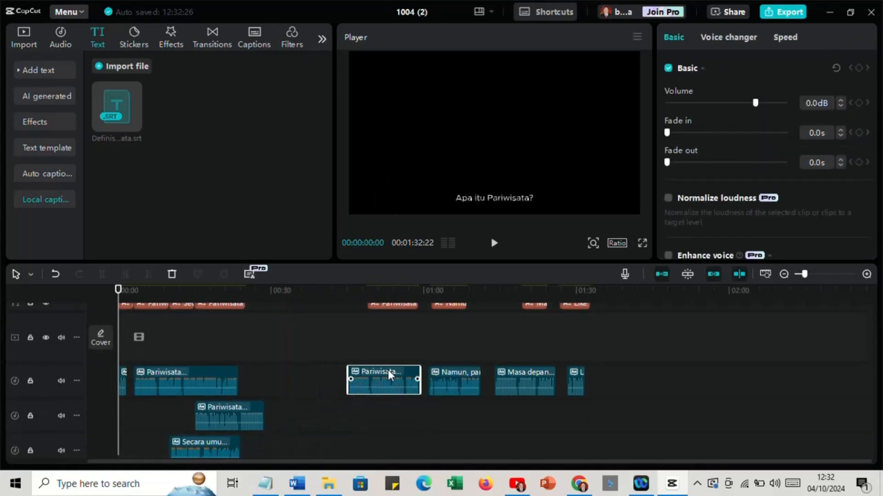
scroll(388, 351, up, 1)
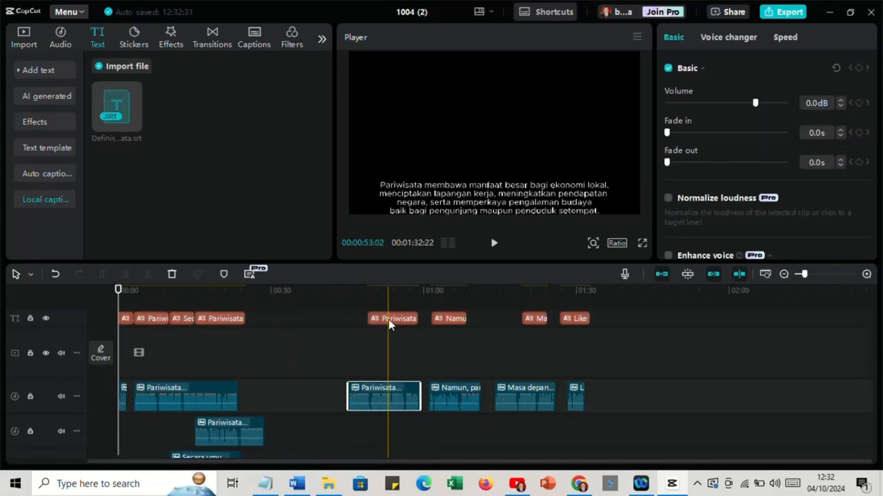
drag(388, 321, 373, 322)
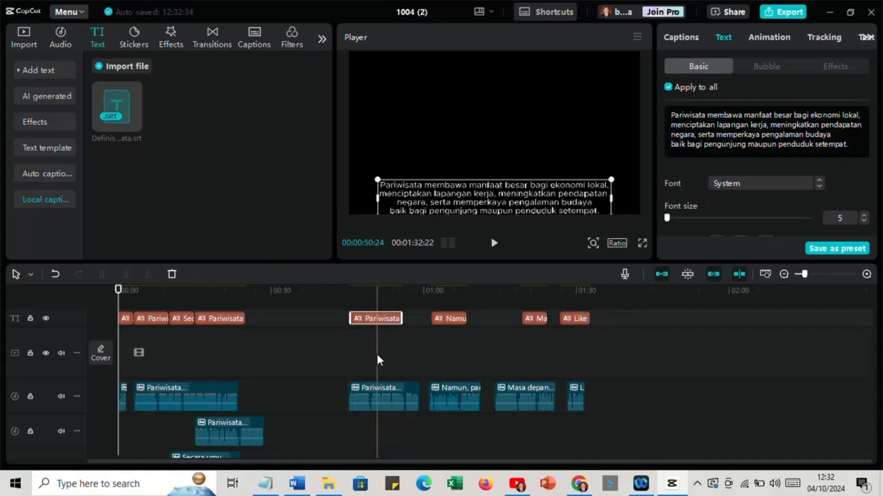
Move the "Pariwisata terdiri dari berbagai jenis" caption to about 0:32
scroll(377, 355, down, 2)
scroll(377, 354, up, 2)
drag(224, 320, 311, 324)
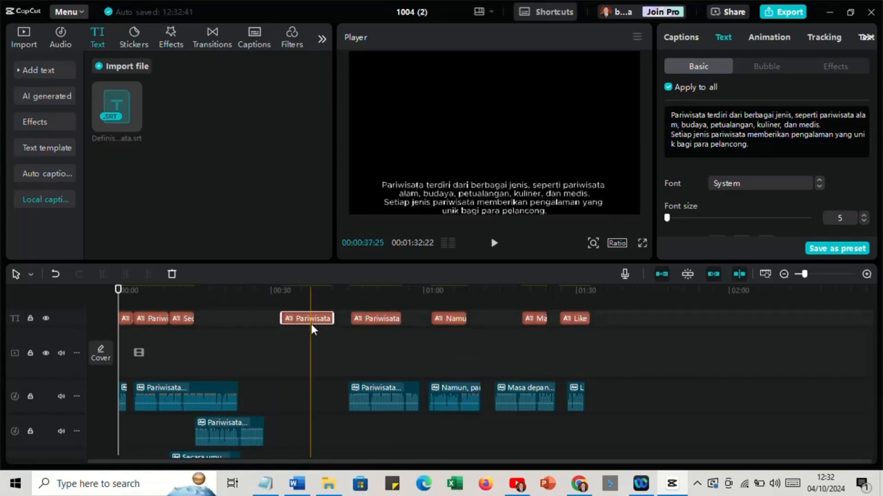
Move the "Secara umum" narration clip to about 0:30 on the main narration track
click(221, 383)
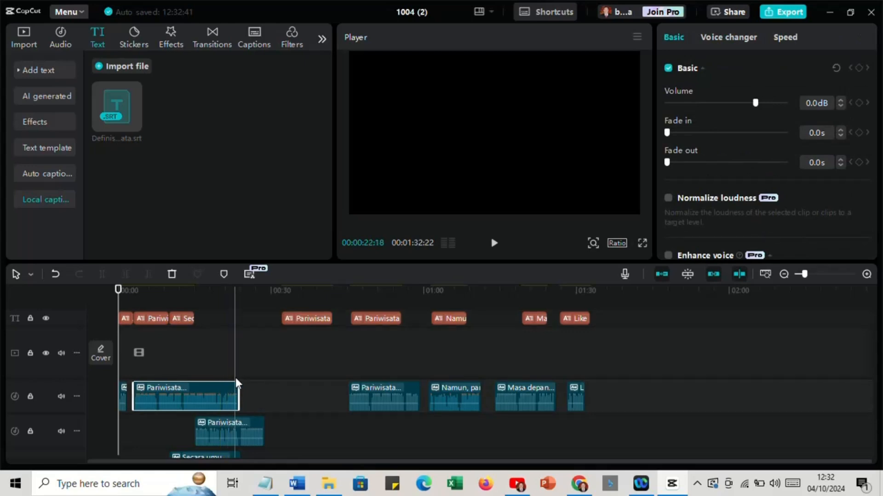
scroll(235, 377, down, 2)
scroll(236, 378, up, 2)
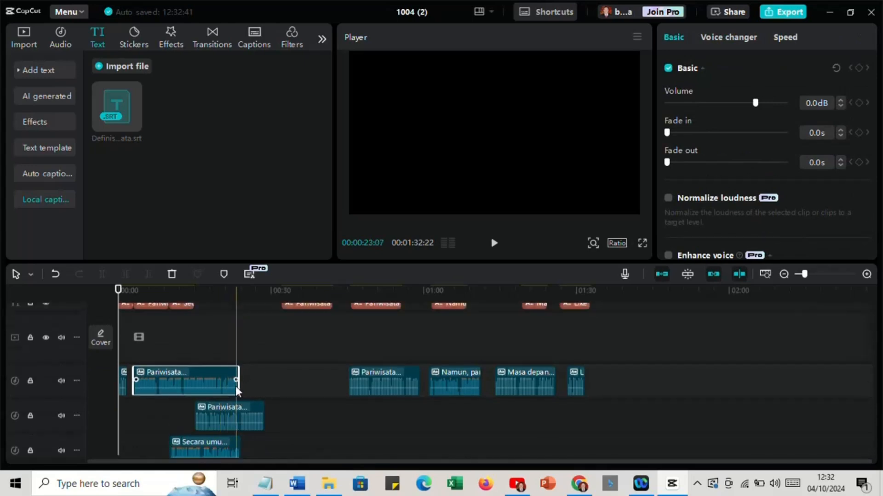
scroll(229, 431, down, 1)
click(211, 440)
drag(232, 440, 312, 369)
scroll(313, 369, up, 2)
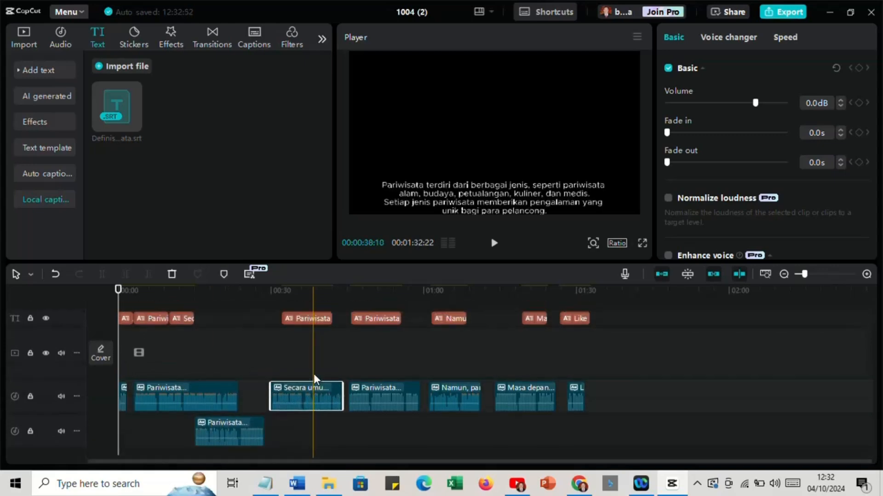
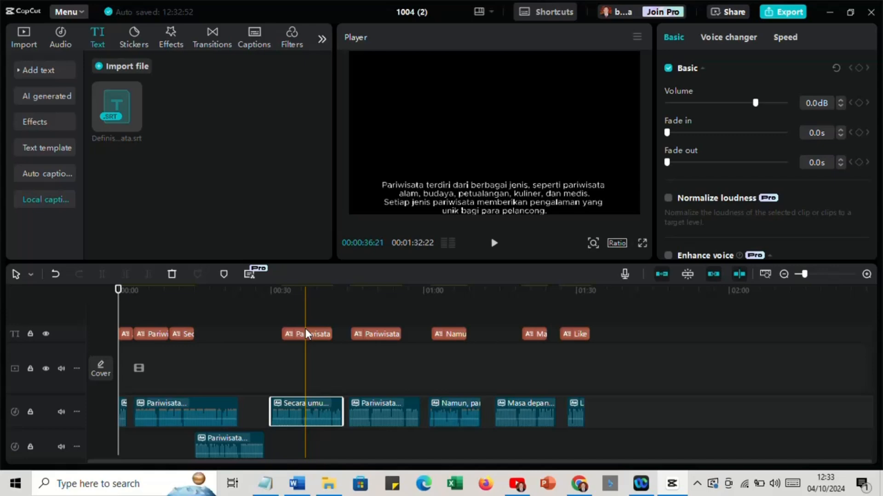
Move the "Secara umum" narration to about 0:18 on its own track and place the remaining "Pariwisata" narration at about 0:30
scroll(306, 329, down, 1)
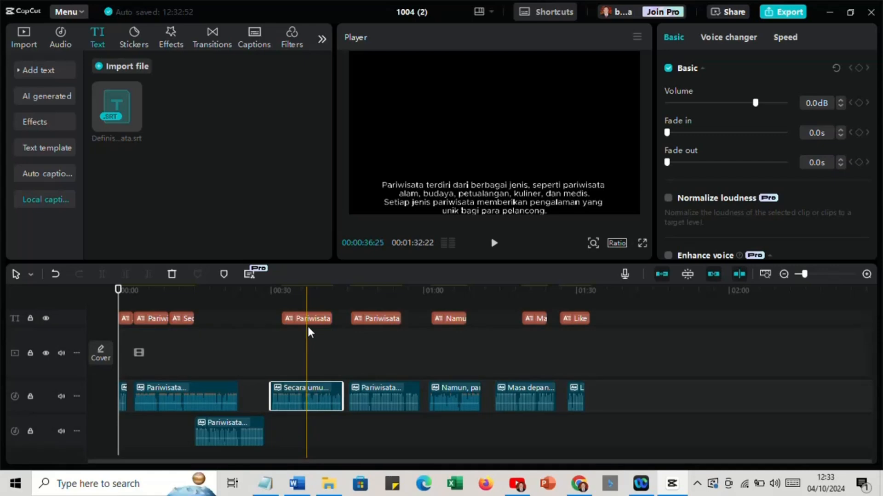
click(371, 314)
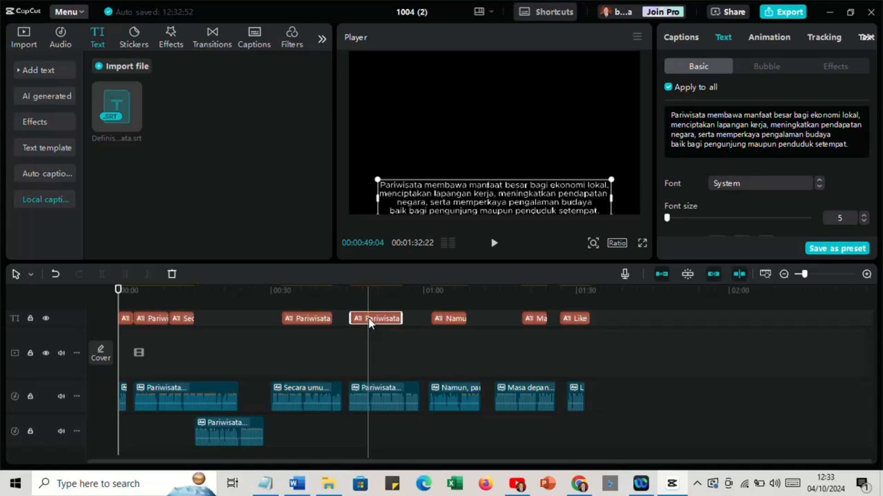
click(299, 319)
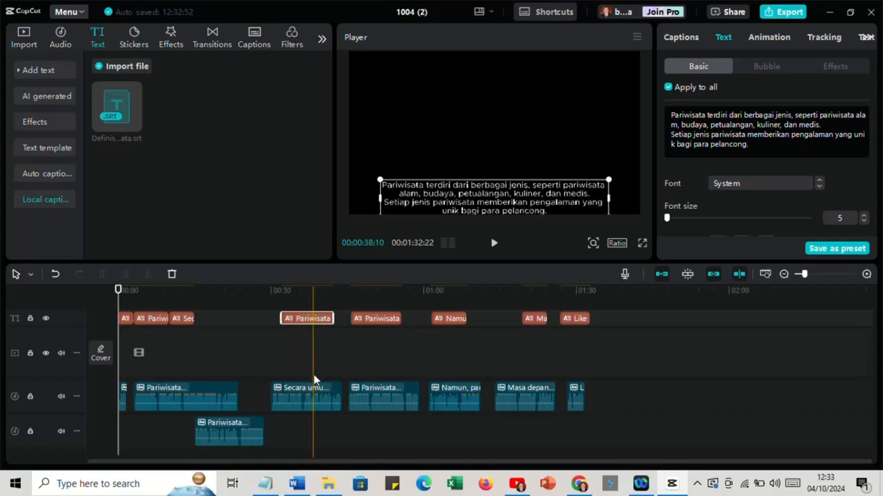
click(308, 387)
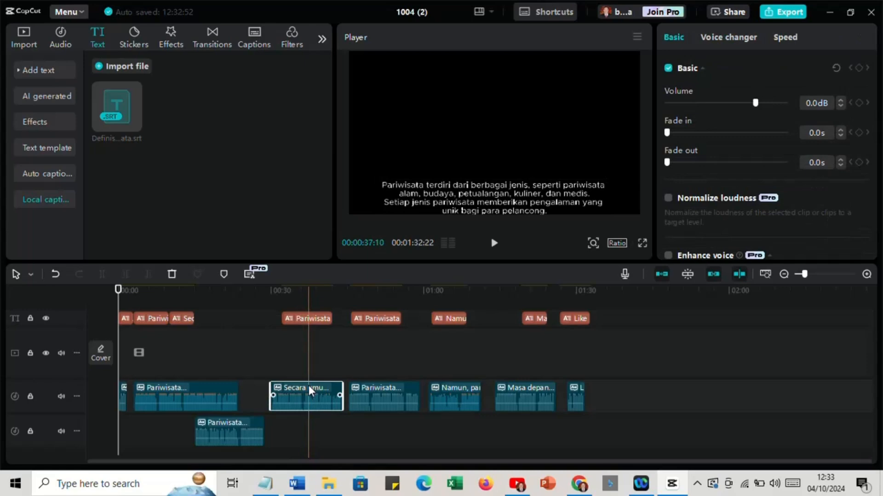
drag(309, 387, 249, 353)
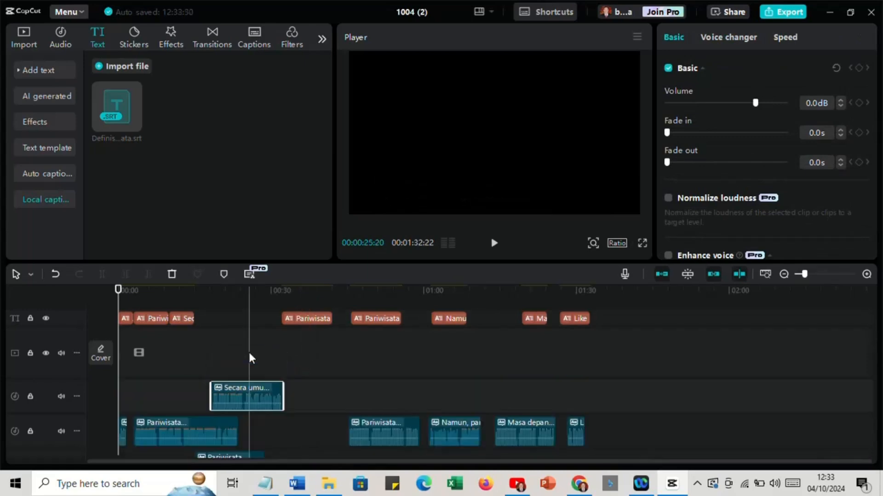
scroll(260, 408, down, 1)
drag(244, 424, 322, 390)
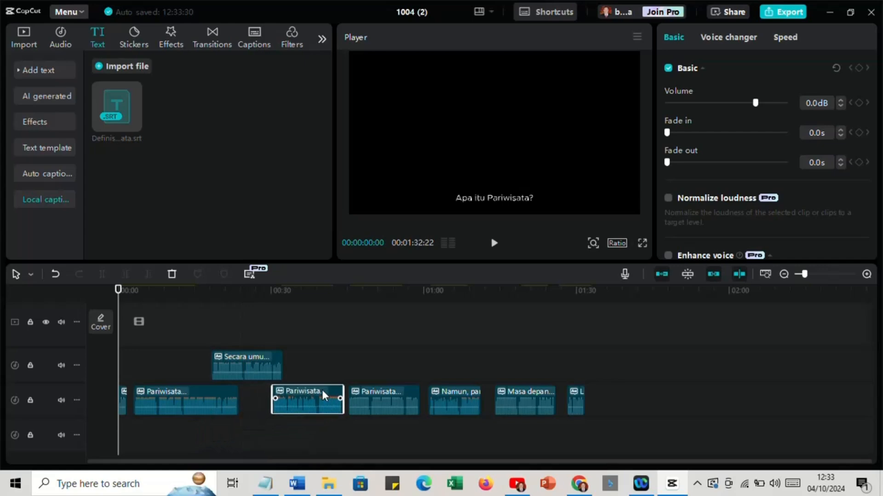
Shift the "Like & Subscribe" caption and its narration clip further along to about 1:33
scroll(373, 392, up, 1)
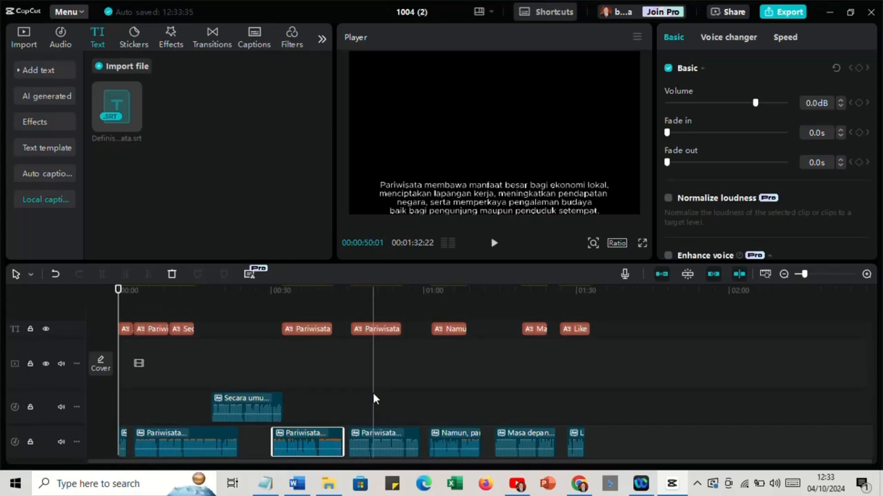
scroll(374, 398, down, 1)
scroll(374, 399, down, 1)
scroll(374, 398, up, 1)
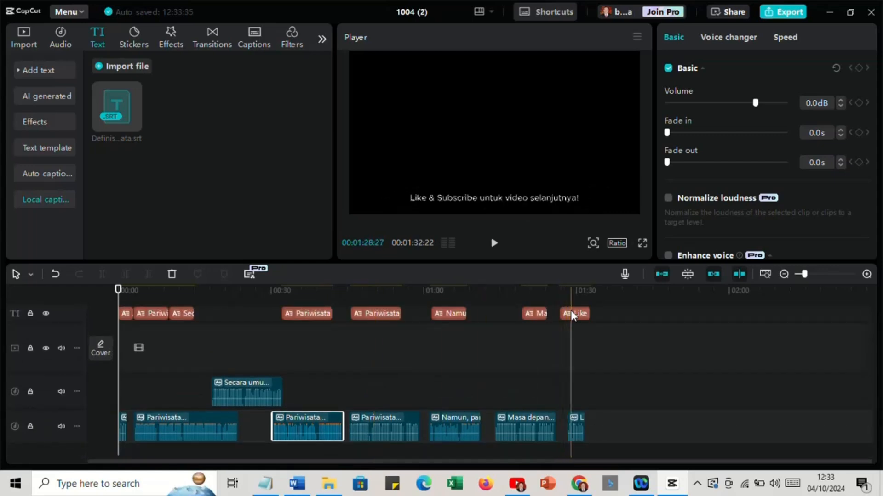
drag(571, 315, 602, 342)
drag(578, 435, 611, 434)
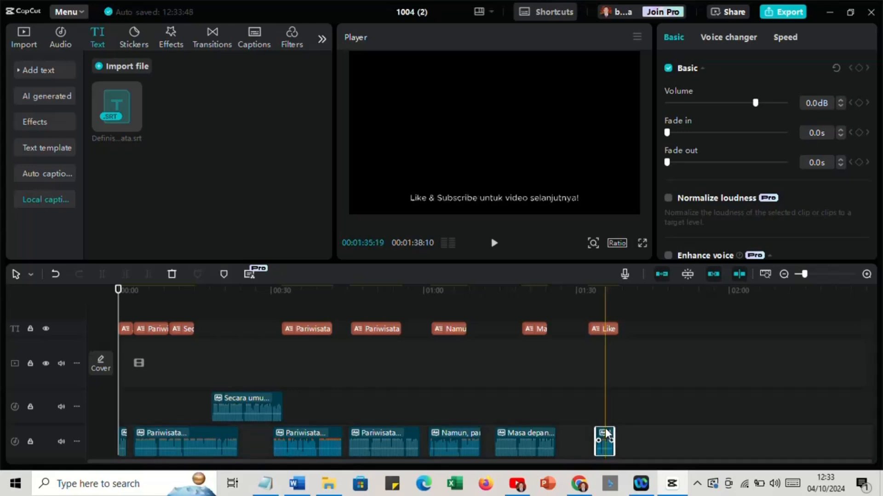
Shift the "Masa depan" narration to about 1:20, starting it under its matching caption
scroll(547, 358, down, 1)
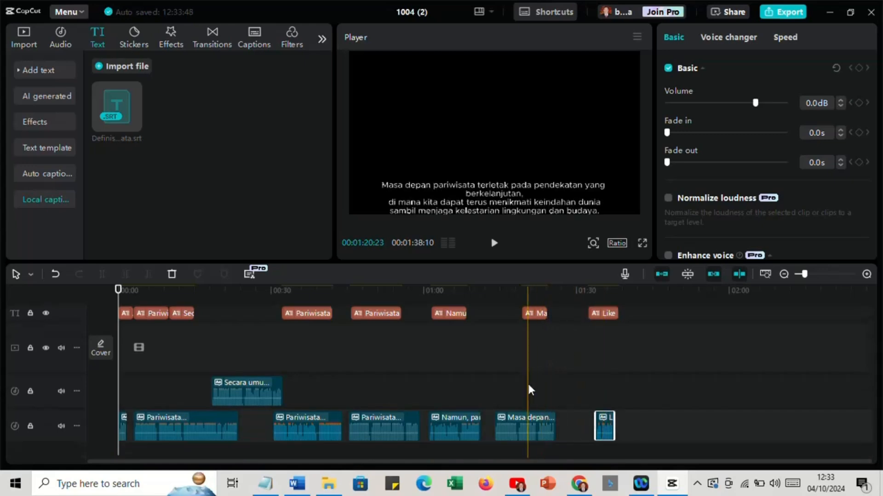
click(516, 413)
drag(516, 412, 544, 414)
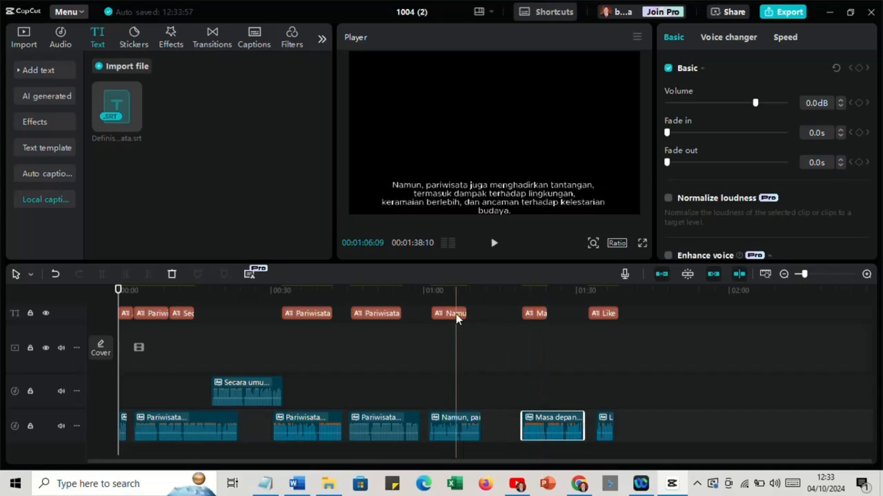
Shift the "Namun" caption and its narration clip further along the timeline, starting both at about 1:08
drag(456, 314, 487, 346)
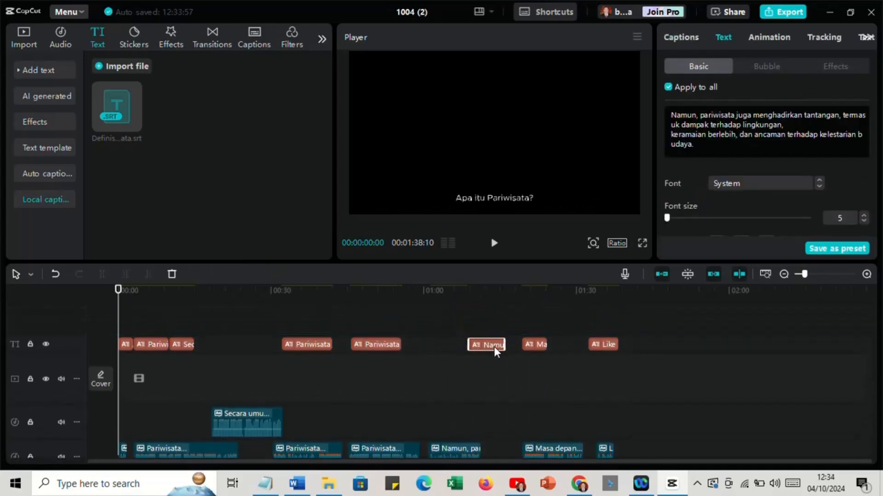
scroll(500, 374, down, 1)
click(456, 432)
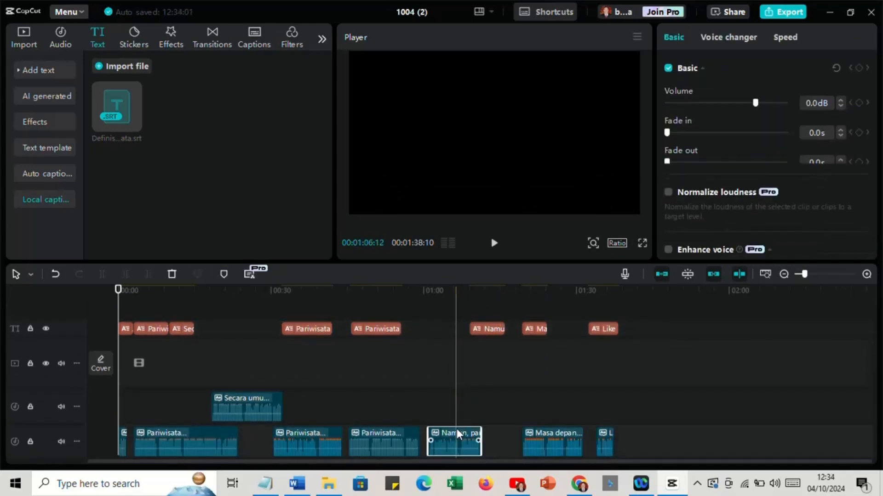
drag(456, 432, 491, 430)
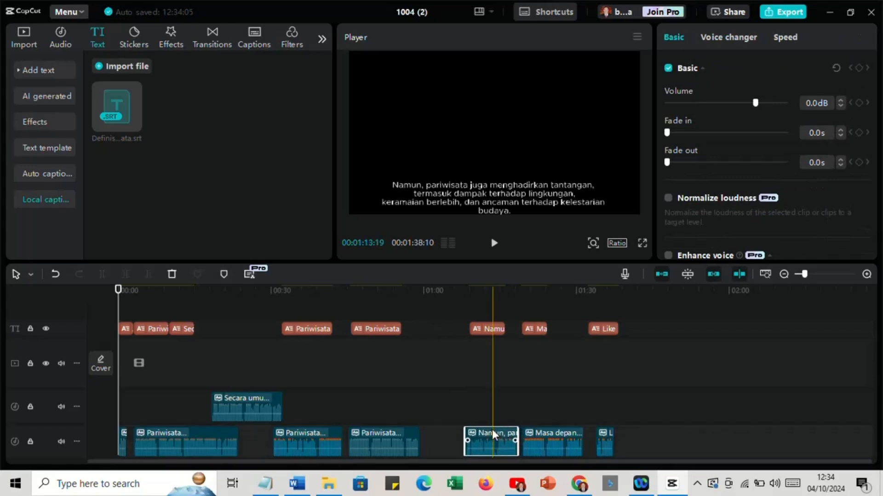
click(483, 327)
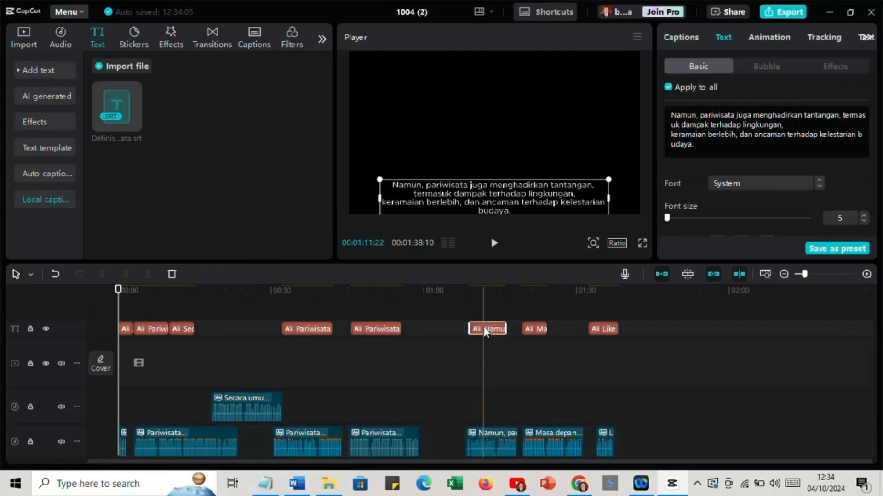
scroll(434, 352, down, 2)
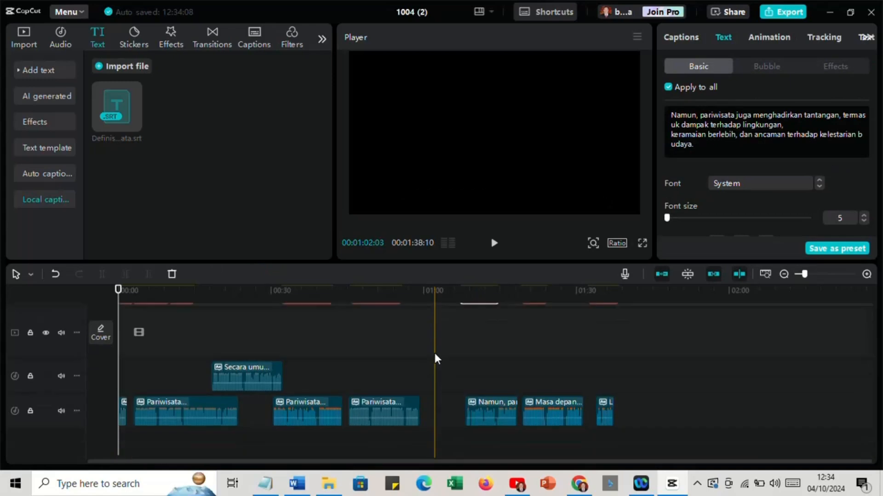
scroll(436, 359, up, 1)
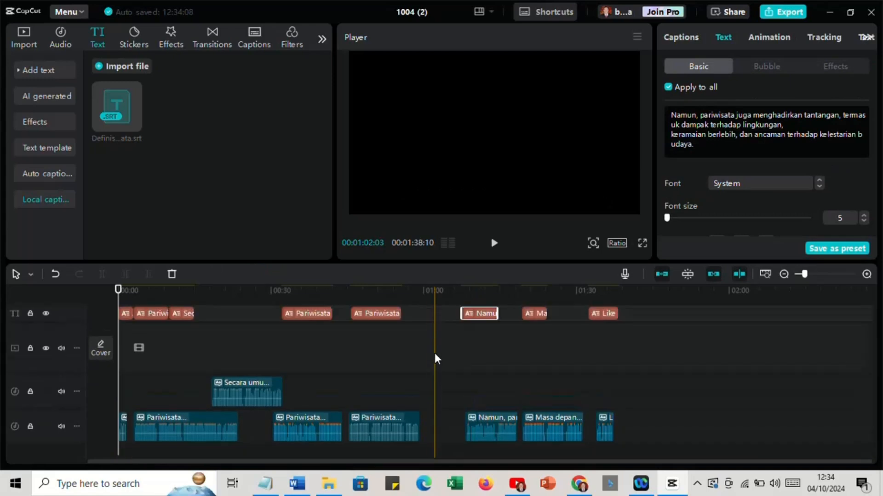
Shift the "Pariwisata membawa manfaat" caption to about 0:55 and its narration clip to about 0:53
drag(382, 314, 427, 345)
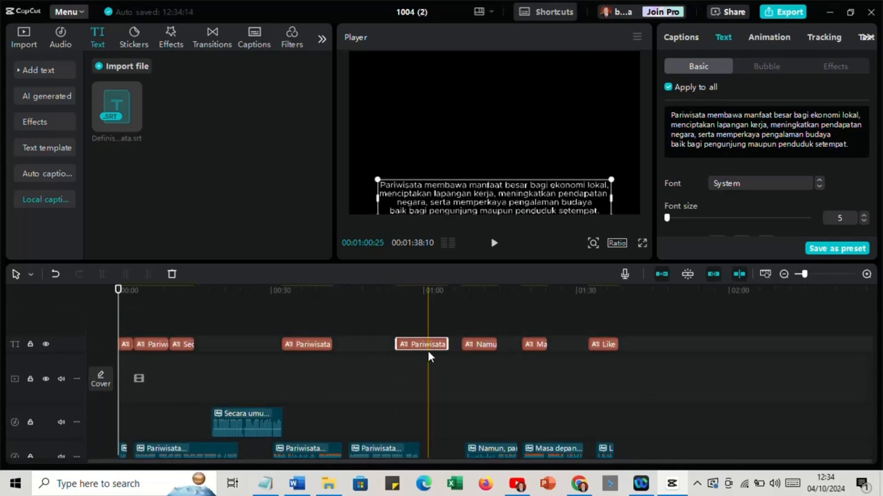
scroll(418, 368, down, 1)
click(386, 430)
drag(390, 434, 428, 432)
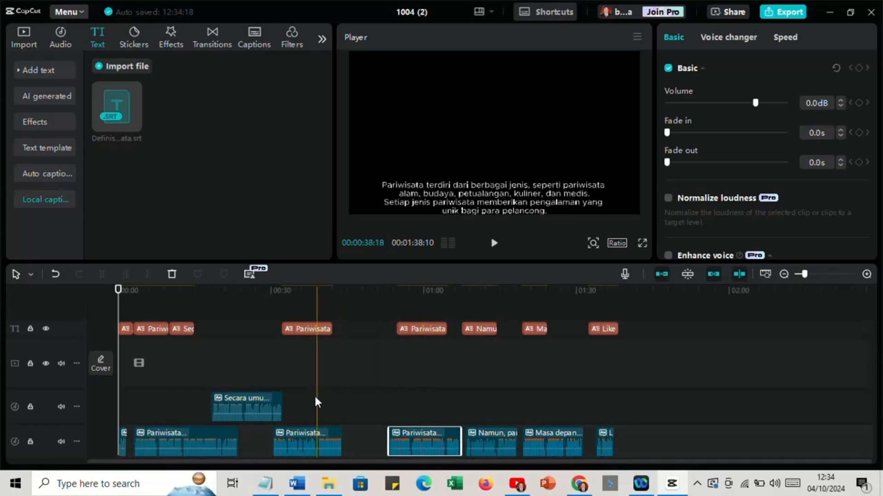
Shift the "Pariwisata terdiri" narration to about 0:38 and start its caption at about the same time
drag(310, 431, 349, 435)
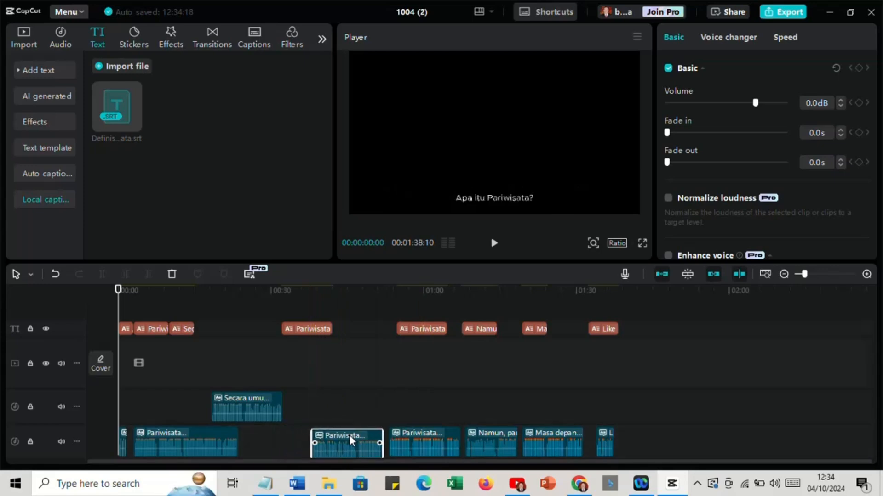
drag(306, 333, 345, 335)
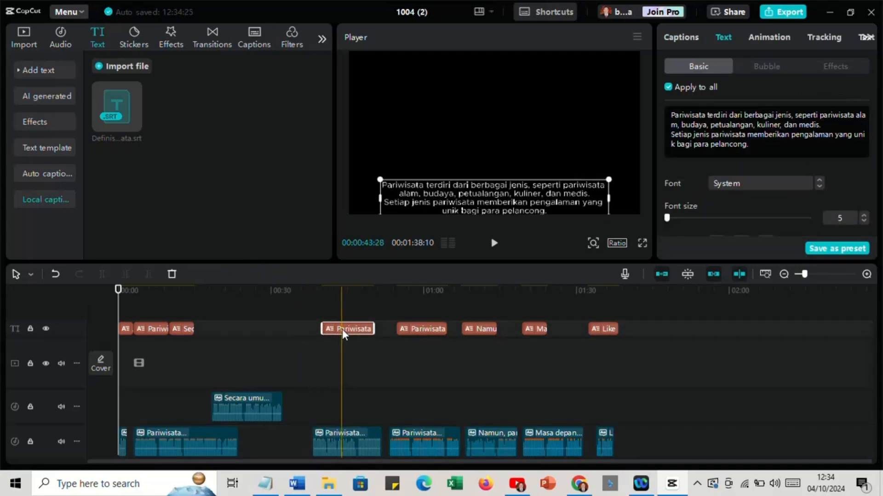
drag(341, 329, 327, 375)
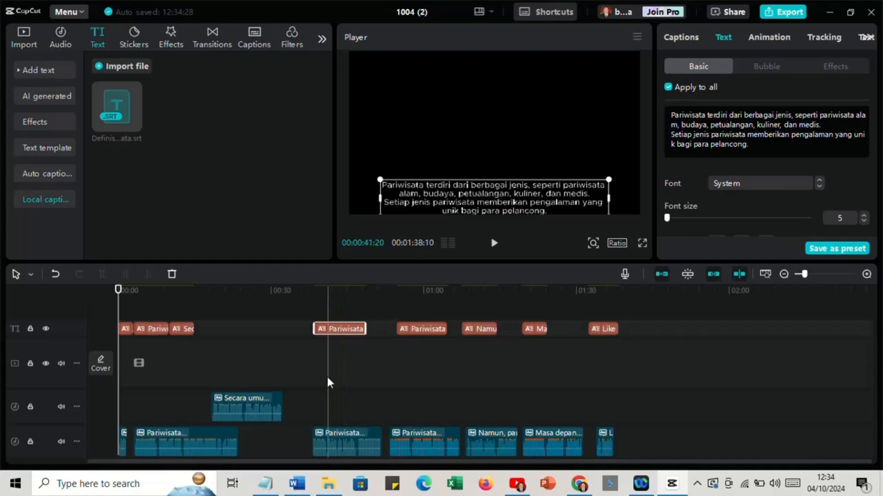
Shift the "Secara umum" narration to about 0:24 and move its caption above it at about 0:25
drag(271, 379, 299, 382)
click(189, 314)
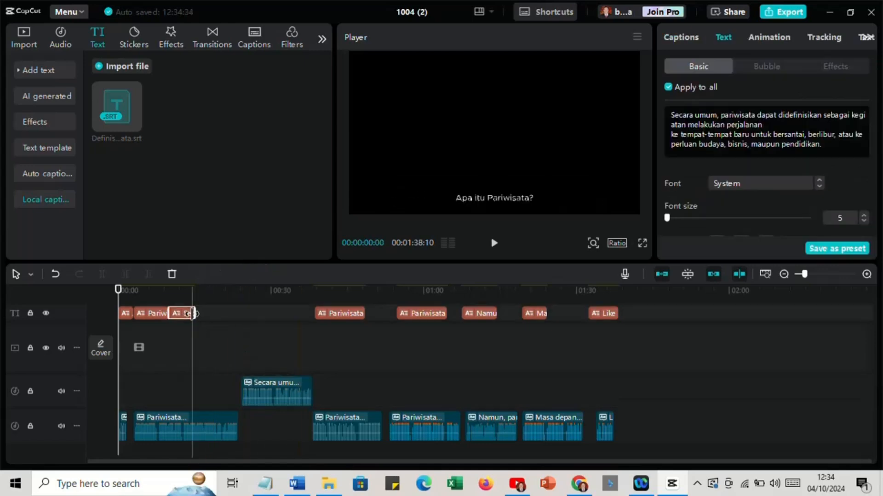
drag(185, 313, 263, 326)
scroll(303, 349, down, 1)
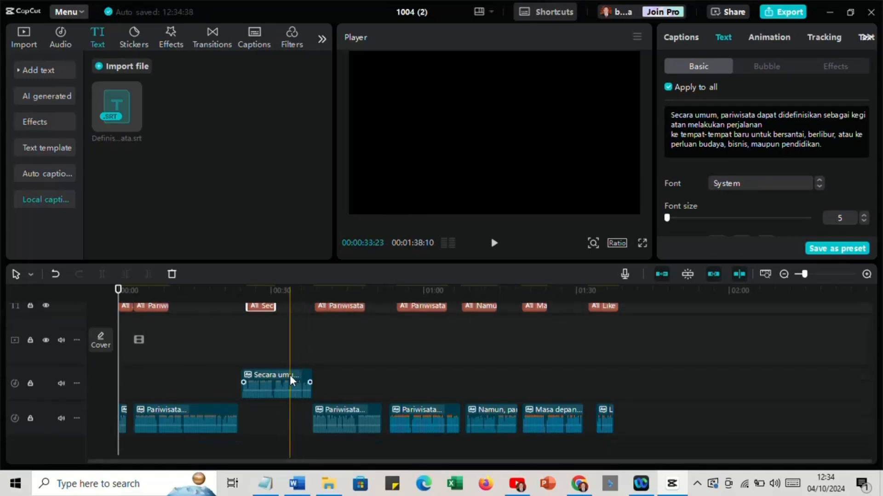
Move the narration clips from "Secara umum" through "Like & Subscribe" onto the lower audio track, leaving small gaps between them
drag(289, 376, 289, 412)
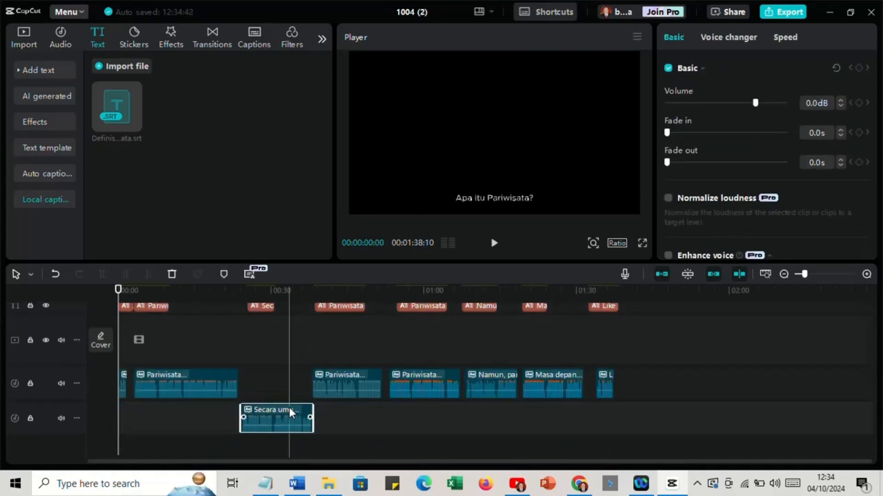
click(343, 369)
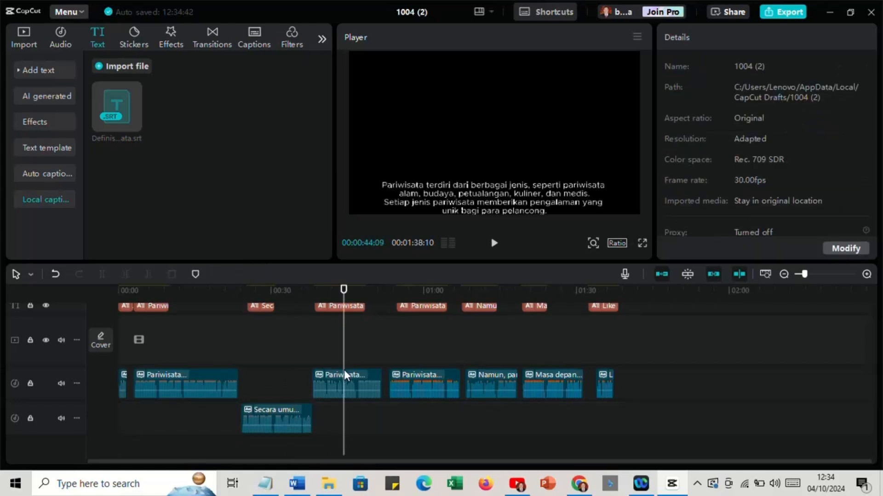
drag(352, 374, 357, 395)
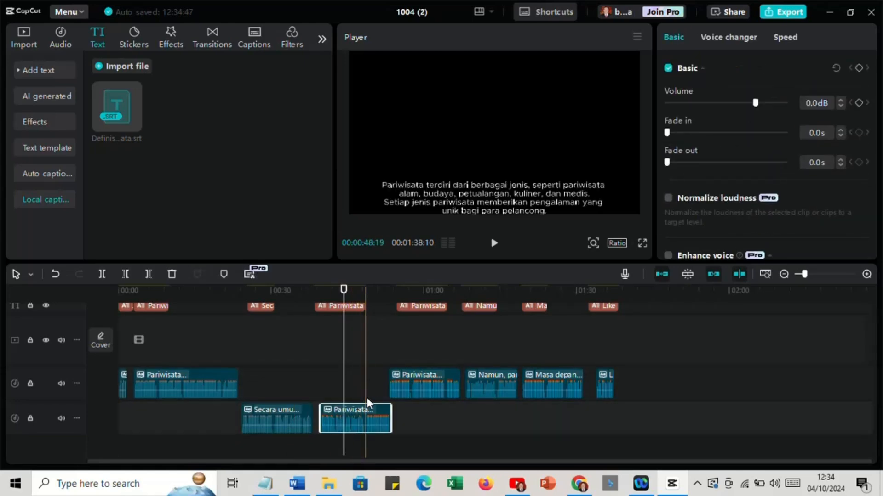
click(428, 374)
drag(430, 376, 435, 409)
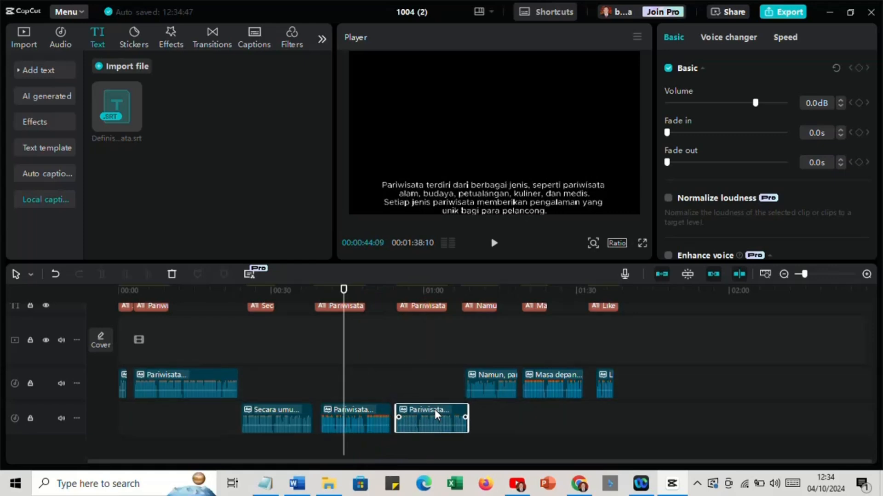
drag(488, 380, 500, 411)
drag(543, 373, 552, 412)
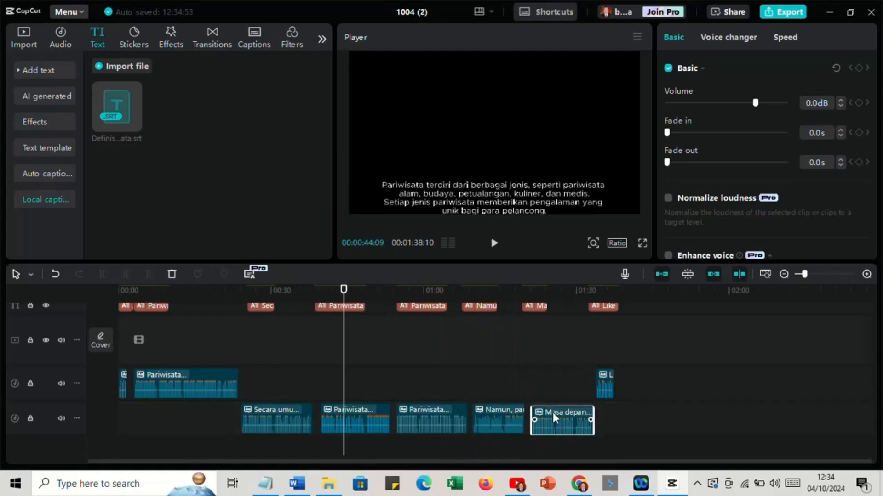
click(606, 384)
drag(606, 384, 605, 415)
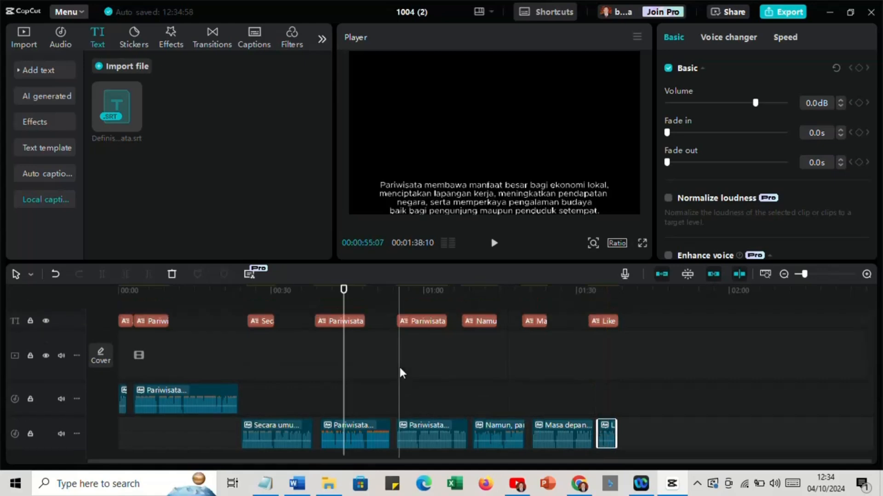
Move the long first "Pariwisata" narration clip onto the lower audio track, just before the "Secara umum" clip
click(262, 320)
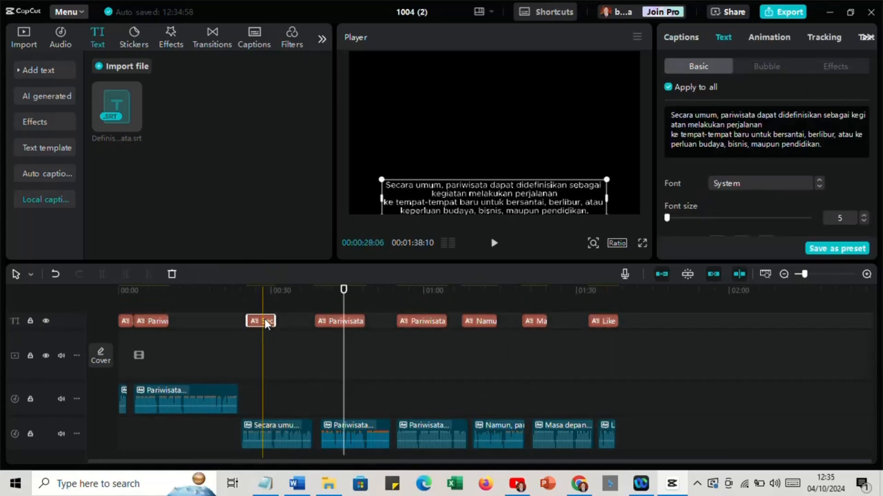
click(231, 389)
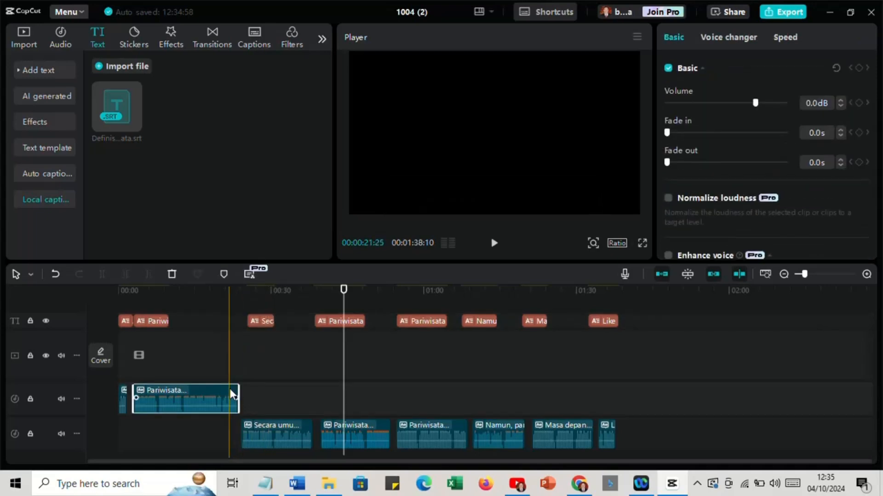
drag(215, 391, 217, 421)
scroll(223, 373, down, 1)
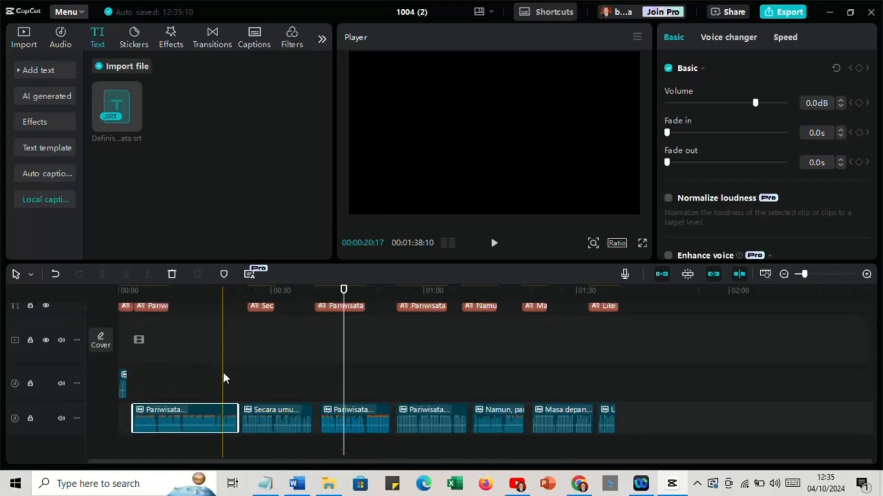
click(123, 371)
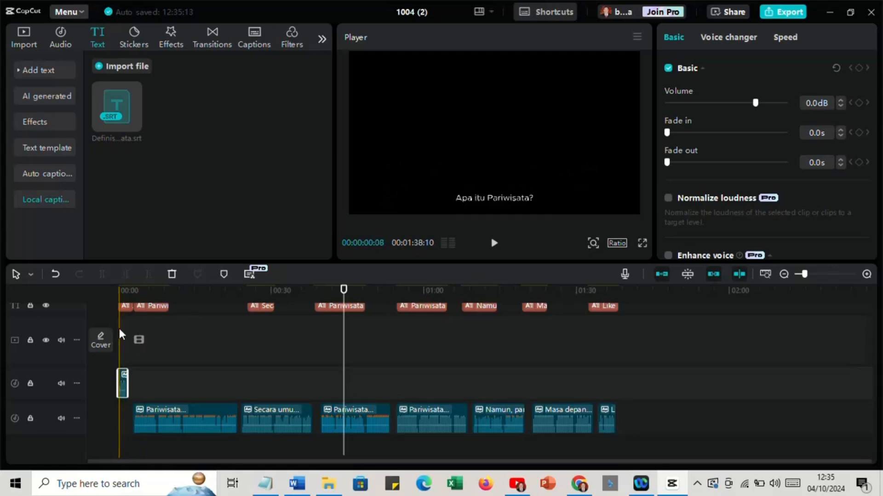
click(126, 308)
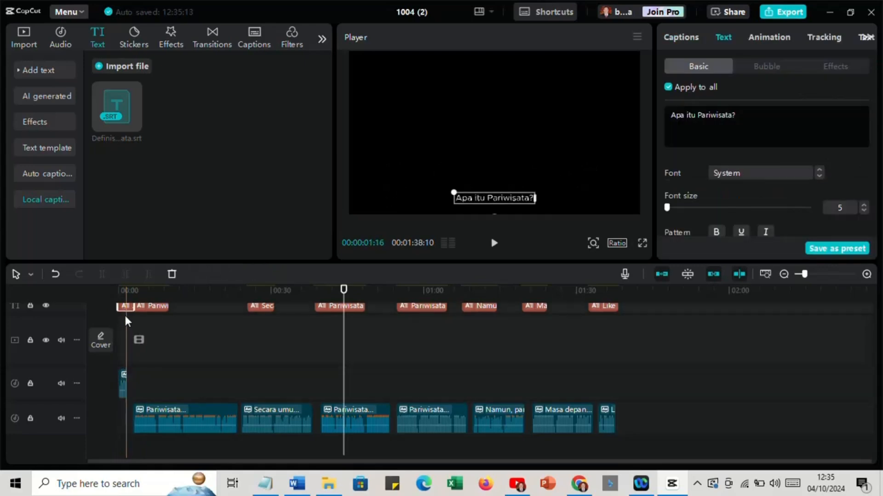
click(122, 372)
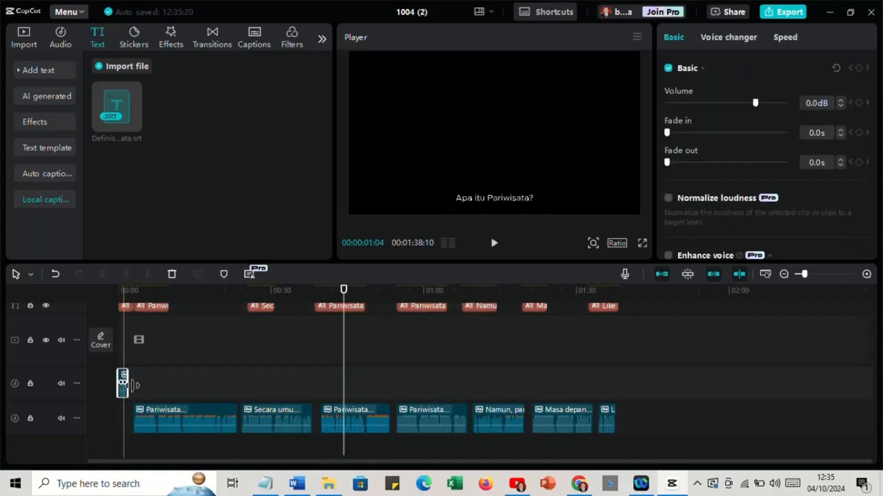
scroll(508, 307, down, 1)
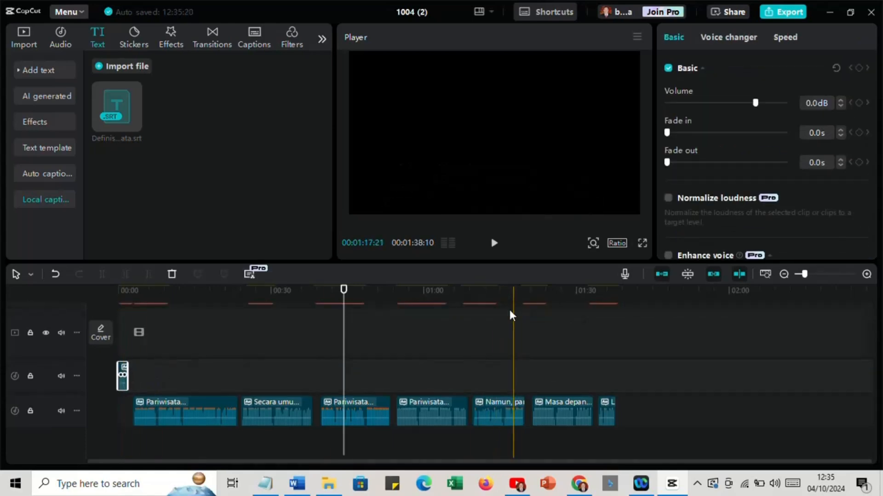
Move all seven narration clips on the lower track together onto the opening clip's track, with the first starting at about 0:05
click(202, 400)
ctrl+click(264, 400)
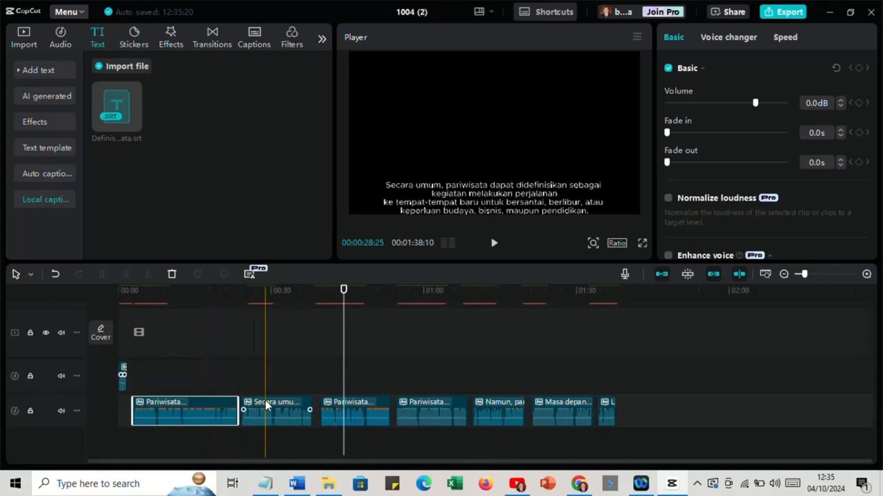
ctrl+click(367, 400)
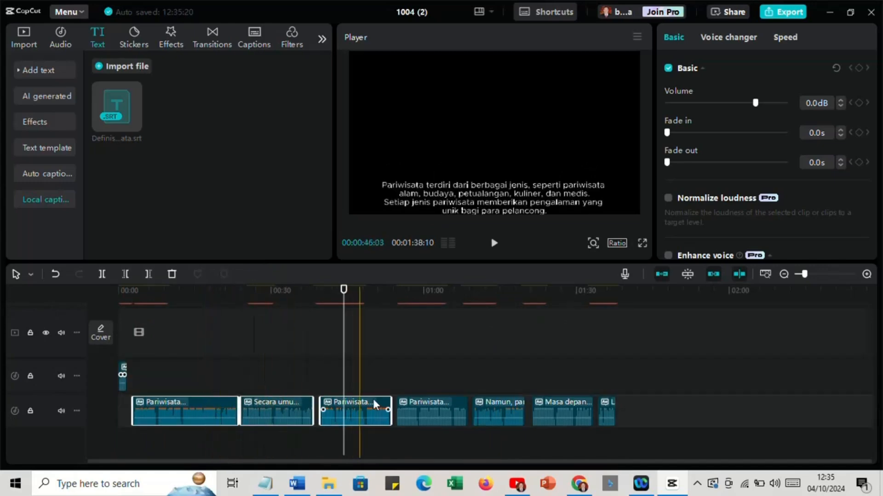
ctrl+click(408, 400)
ctrl+click(510, 401)
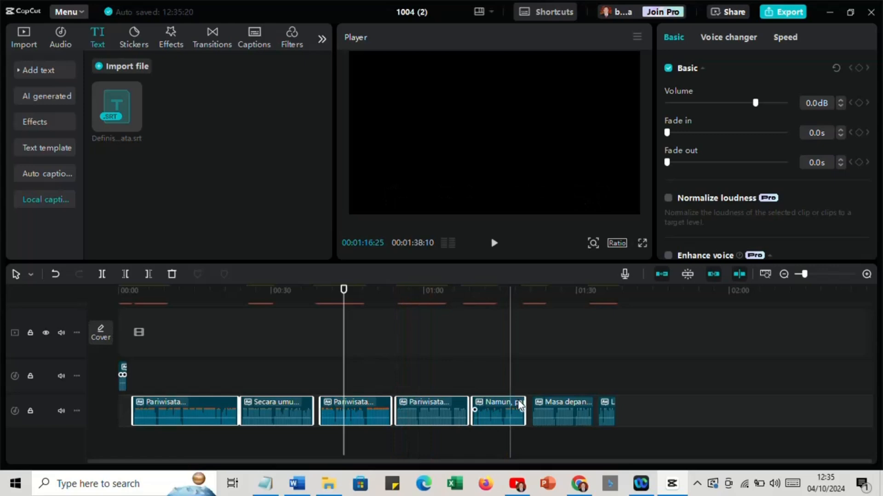
ctrl+click(553, 401)
ctrl+click(611, 402)
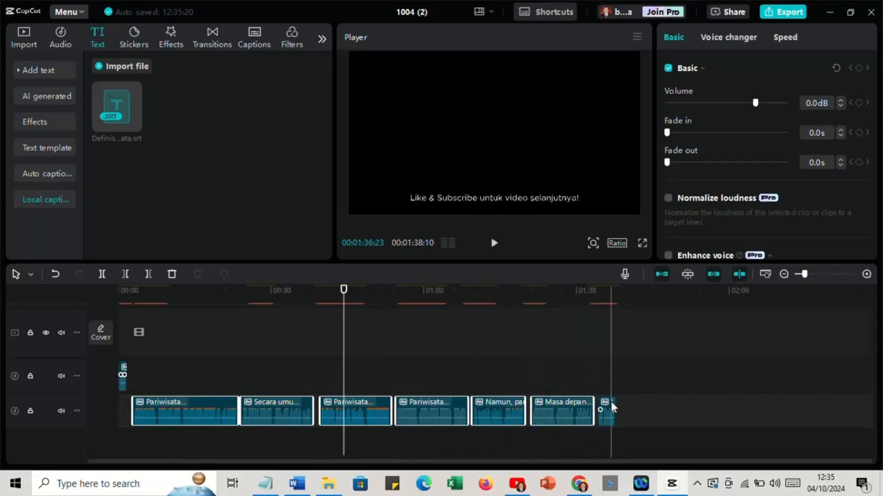
drag(219, 396, 233, 371)
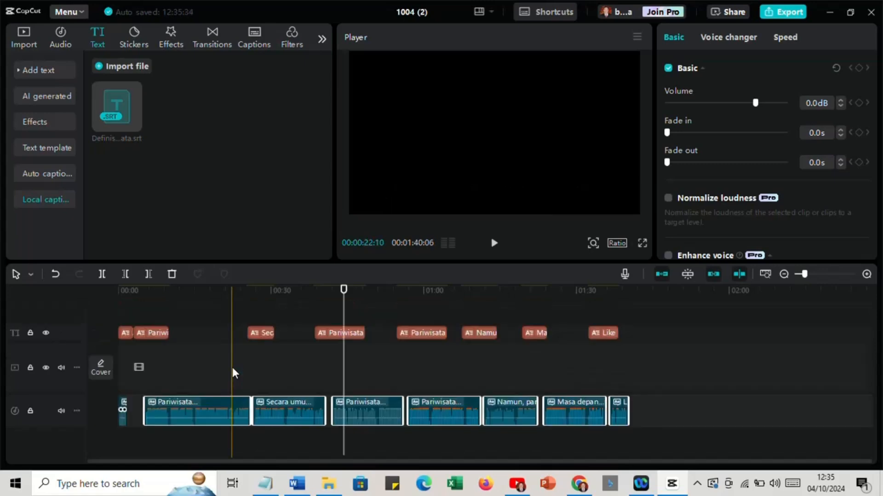
Realign the first "Pariwisata", "Secara umum", "Pariwisata terdiri" and "Pariwisata membawa manfaat" captions to about 0:06, 0:28, 0:42 and 0:56
click(159, 336)
drag(158, 335, 194, 333)
click(257, 334)
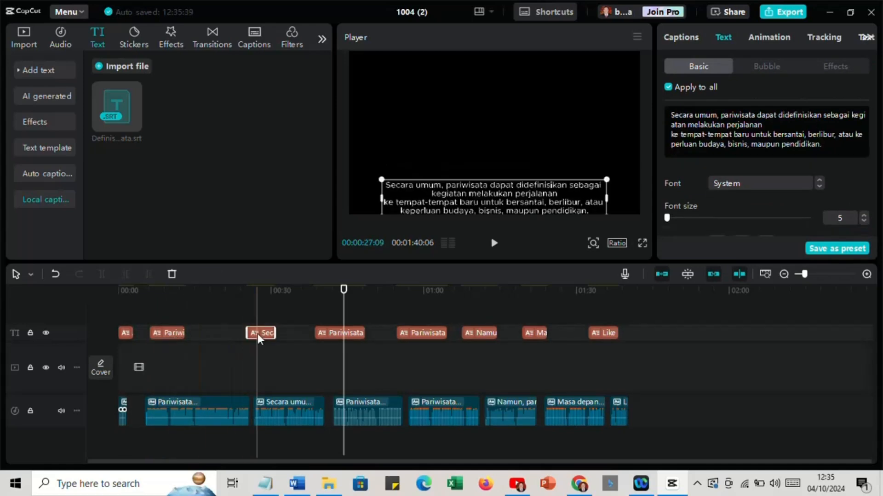
drag(257, 334, 269, 334)
drag(336, 335, 357, 338)
drag(410, 338, 417, 339)
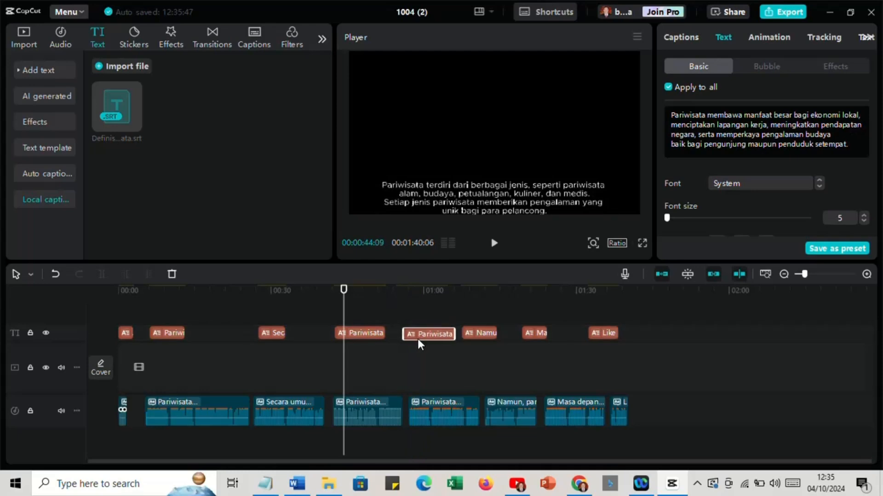
Shift the "Namun", "Masa depan" and "Like & Subscribe" captions to about 1:12, 1:24 and 1:36, near their narration clips
click(478, 340)
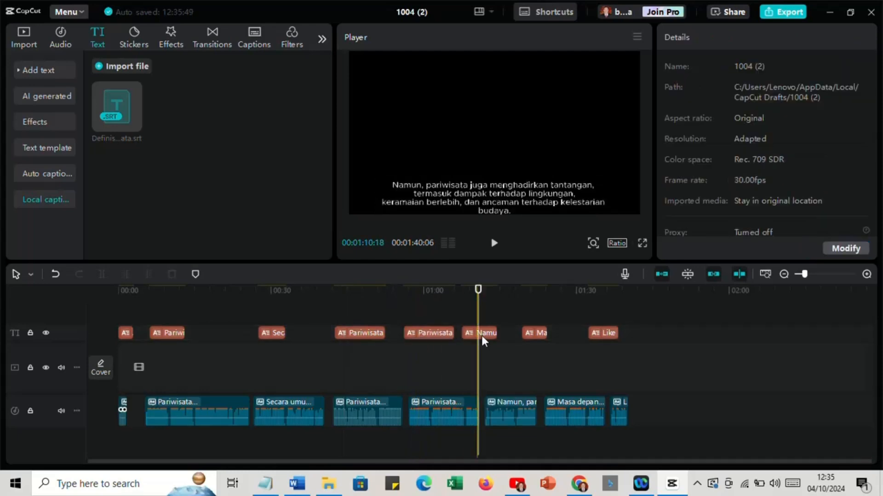
drag(481, 336, 614, 335)
click(533, 334)
click(597, 334)
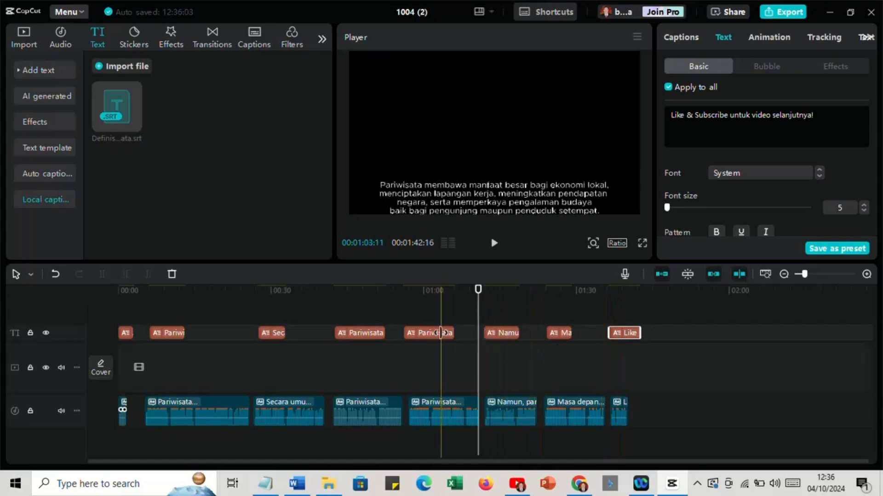
Shift the "Pariwisata membawa manfaat" caption to about 0:57, in line with the start of its narration clip
drag(441, 332, 448, 335)
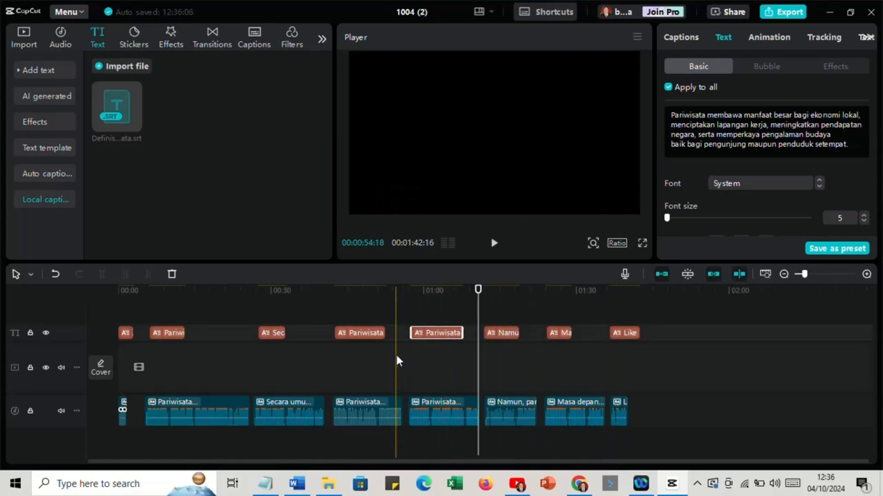
click(349, 333)
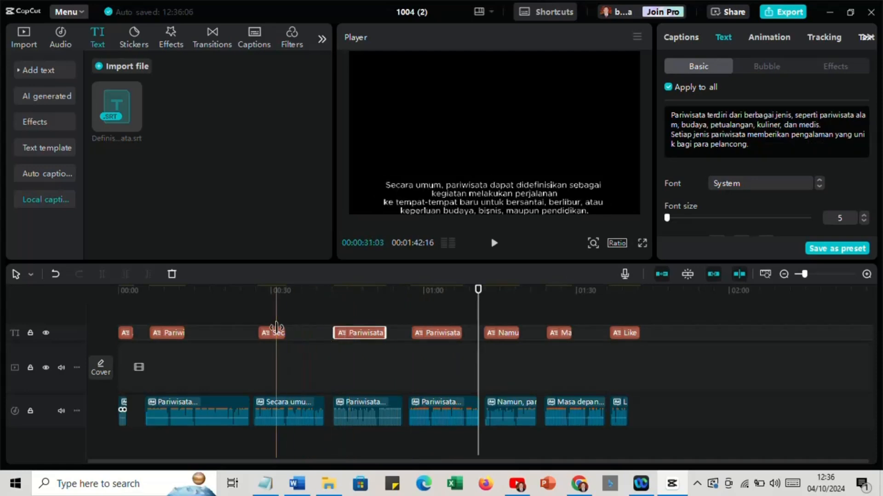
click(275, 330)
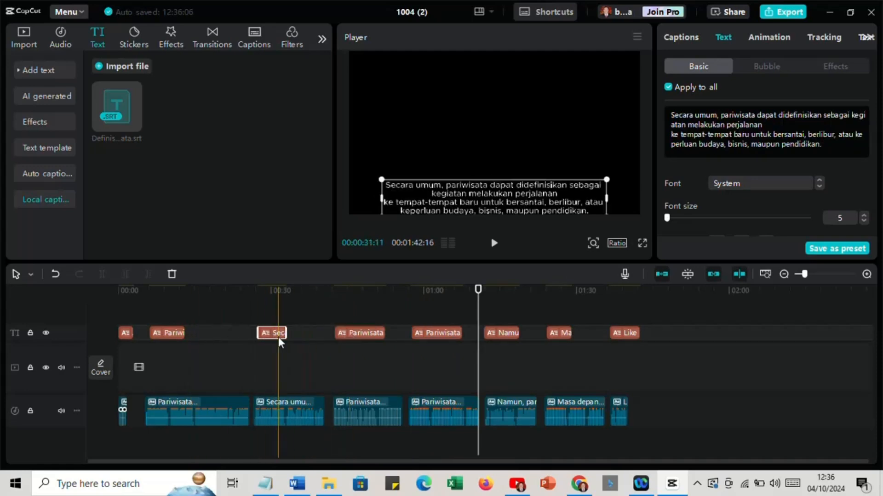
click(174, 333)
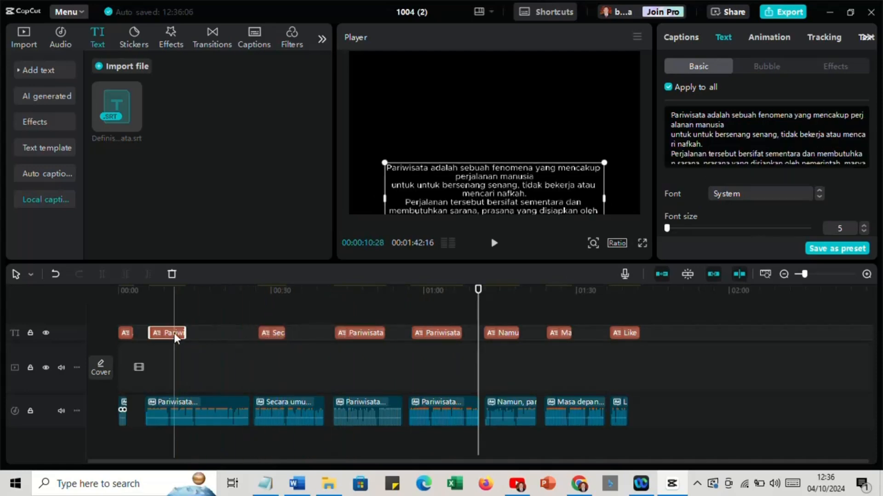
Apply the yellow, black-outlined preset style to all captions, starting from the "Apa itu Pariwisata?" caption
click(132, 333)
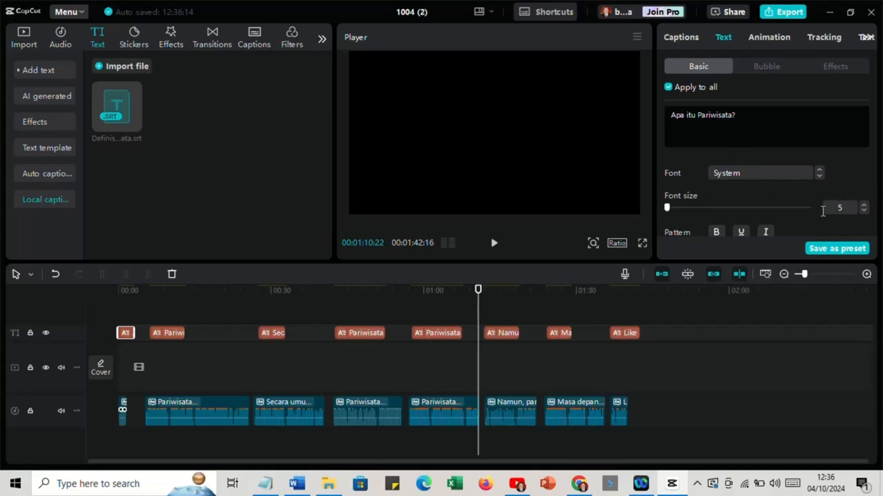
scroll(758, 202, down, 5)
scroll(757, 202, up, 2)
scroll(758, 202, up, 2)
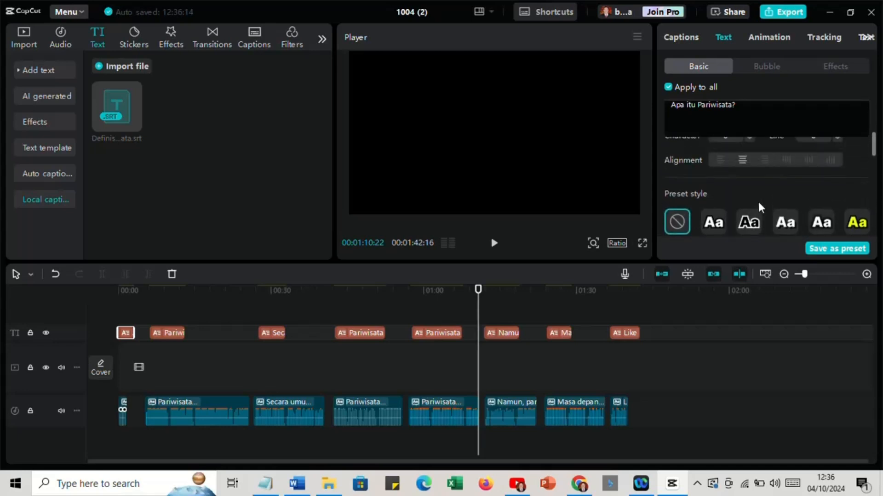
click(852, 219)
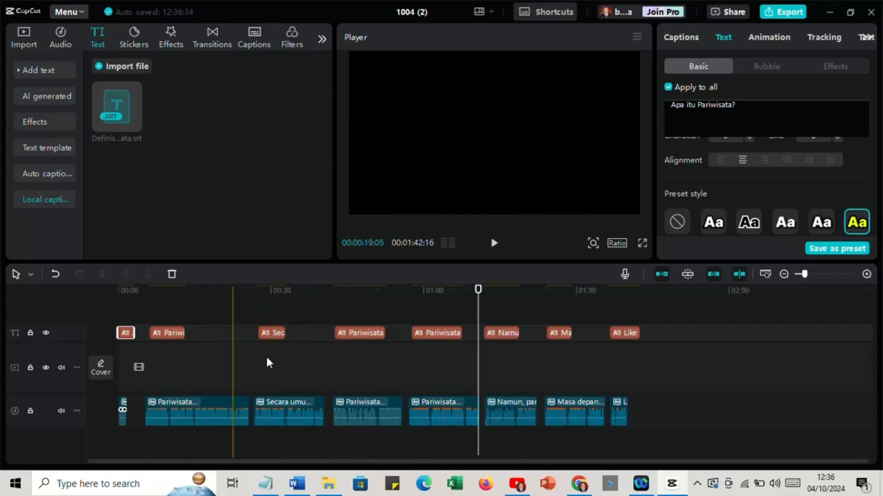
Import the DALL·E 12.10.05 "A stunning opening scene" beach image from the AI Picture > Definisi Pariwisata folder
click(20, 31)
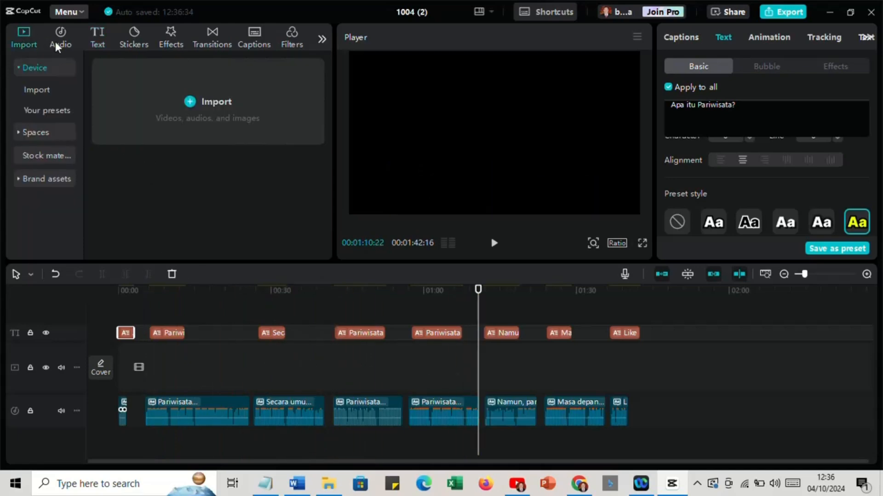
click(185, 101)
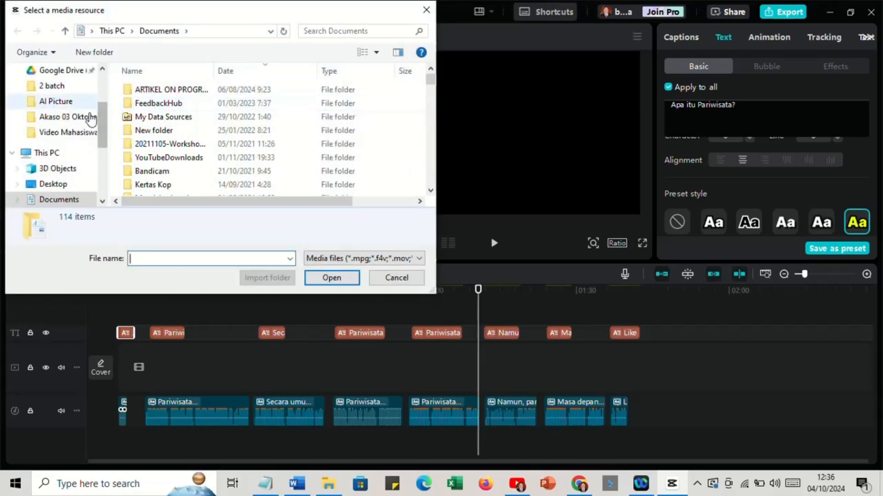
click(73, 100)
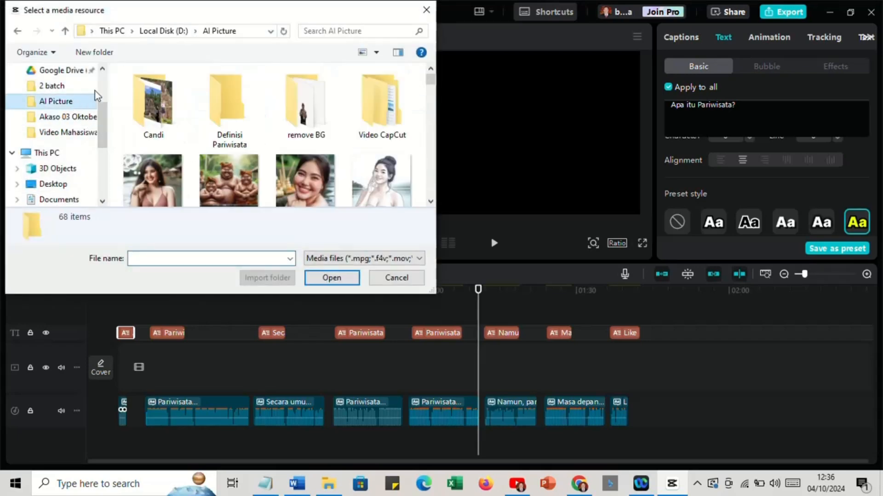
double_click(236, 100)
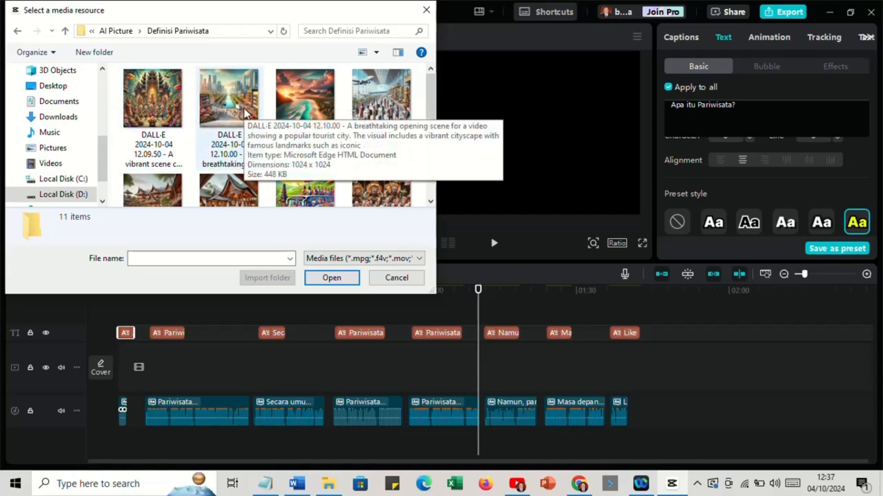
click(292, 108)
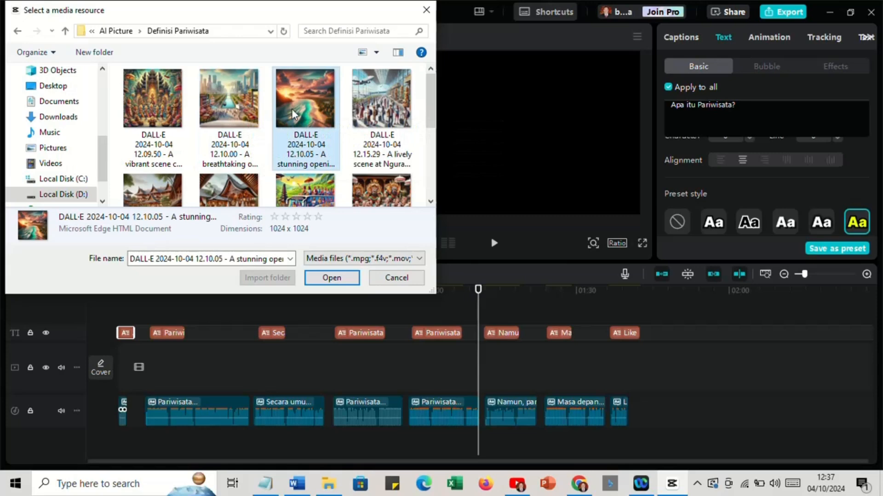
drag(236, 19, 678, 91)
drag(744, 164, 174, 207)
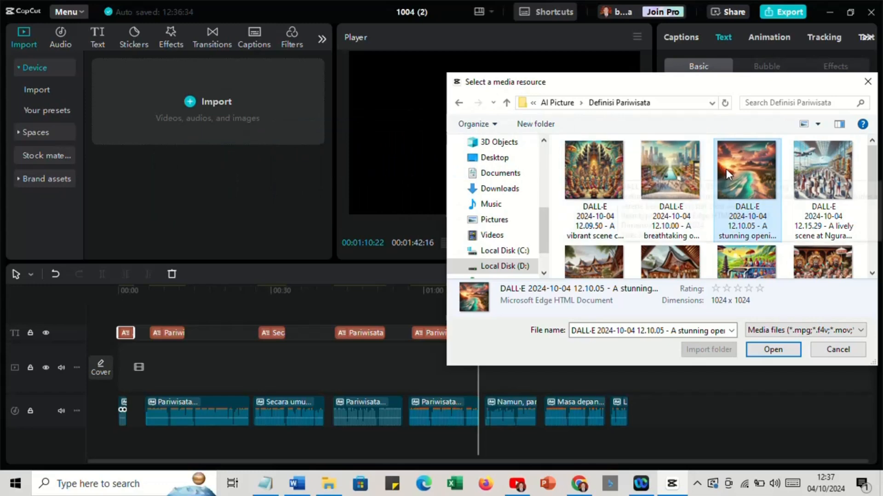
drag(737, 182, 209, 213)
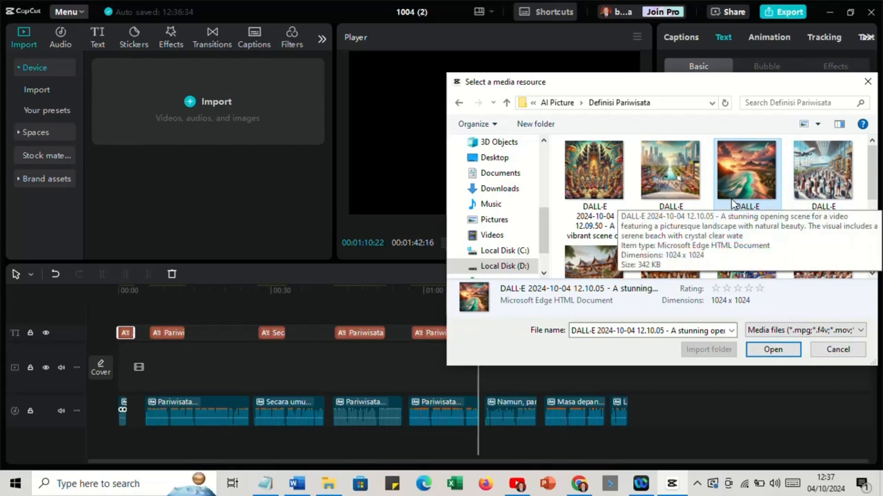
click(777, 353)
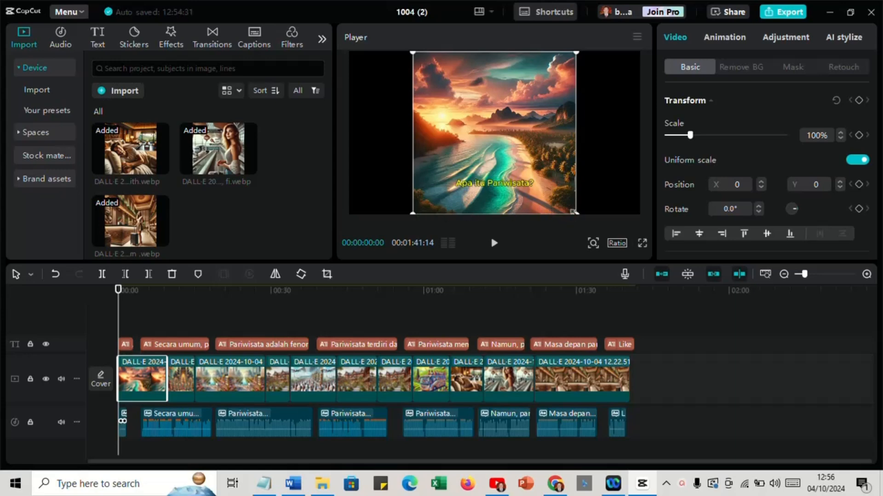
Enlarge the opening beach image to 178% so it fills the frame, and preview the first ten seconds
drag(574, 212, 682, 249)
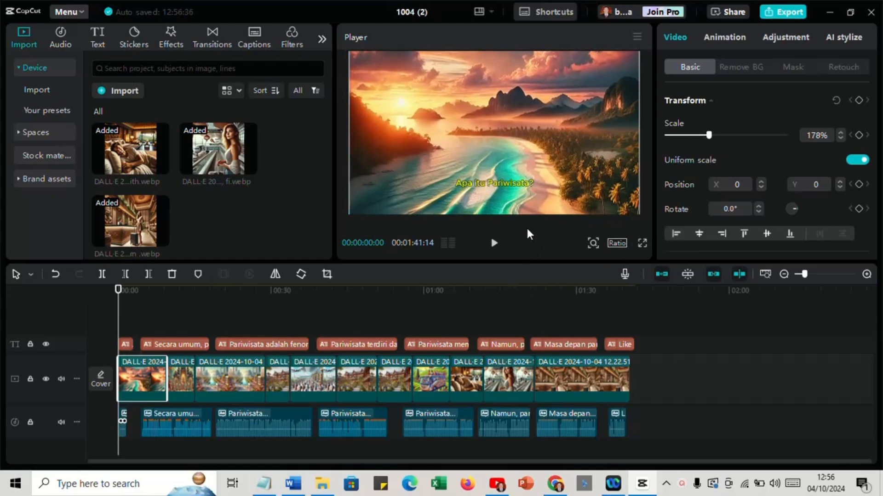
click(495, 244)
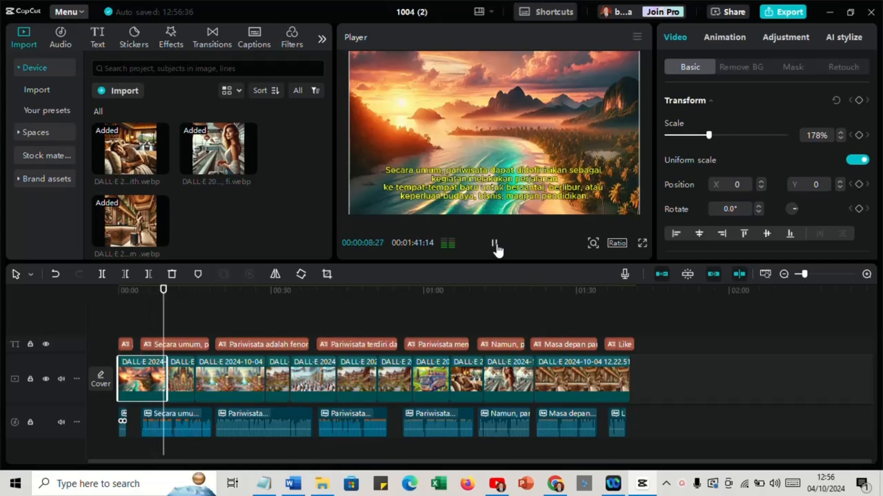
click(495, 244)
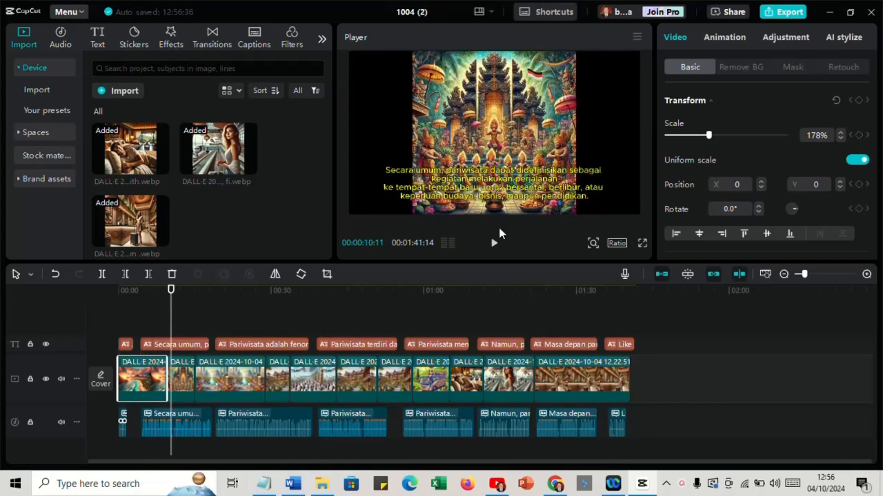
Return the playhead to about 0:05 and copy the attributes of the opening beach image clip
right_click(144, 363)
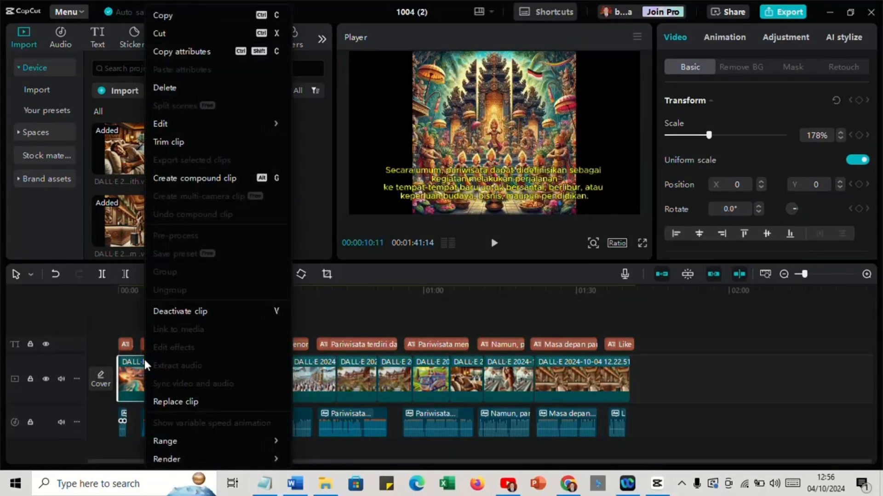
click(136, 360)
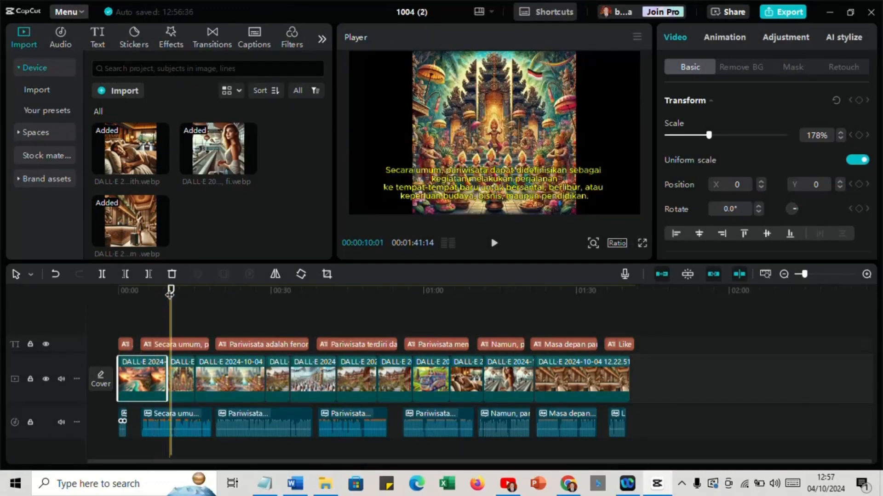
click(168, 291)
drag(169, 294, 145, 301)
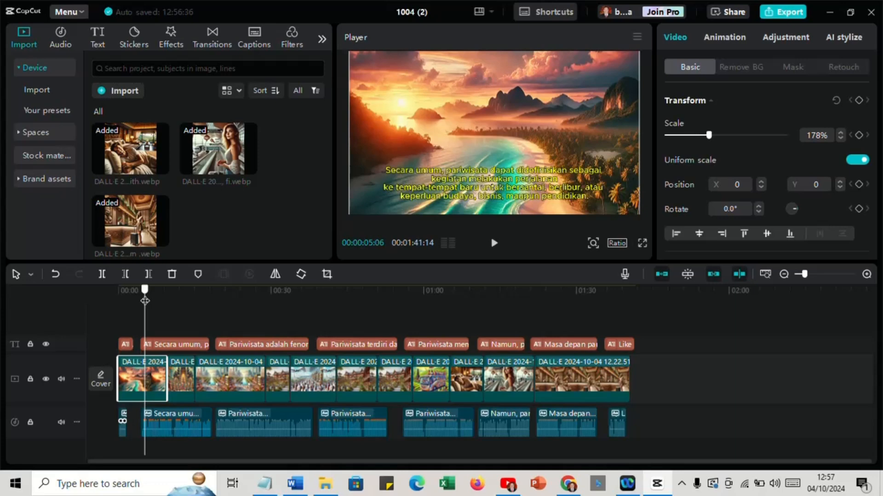
right_click(144, 360)
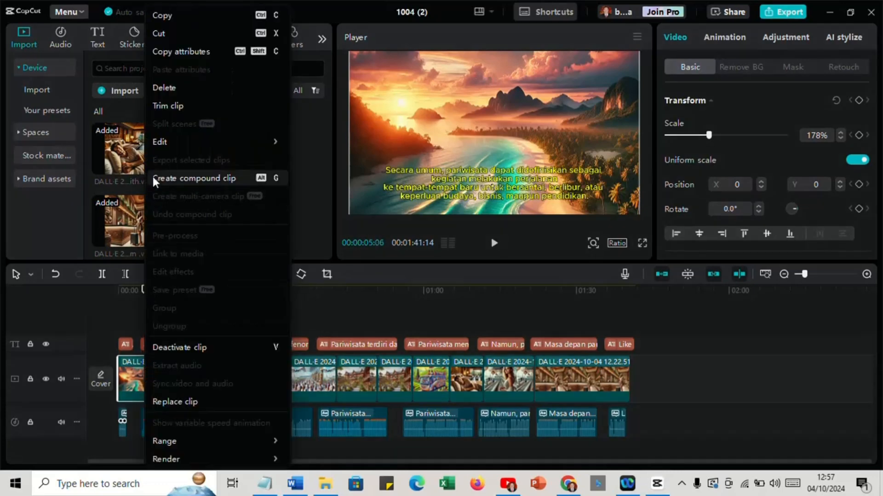
click(180, 52)
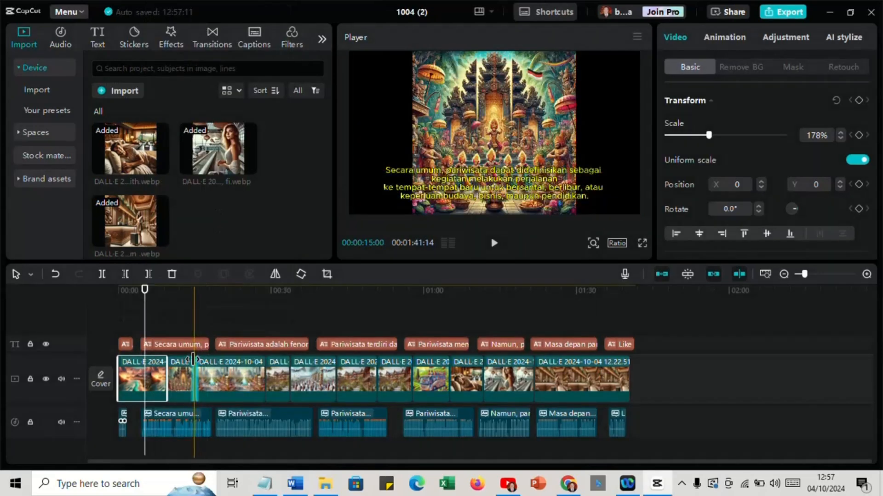
Paste the copied location size, blend and canvas attributes onto the ten remaining image clips together
click(183, 362)
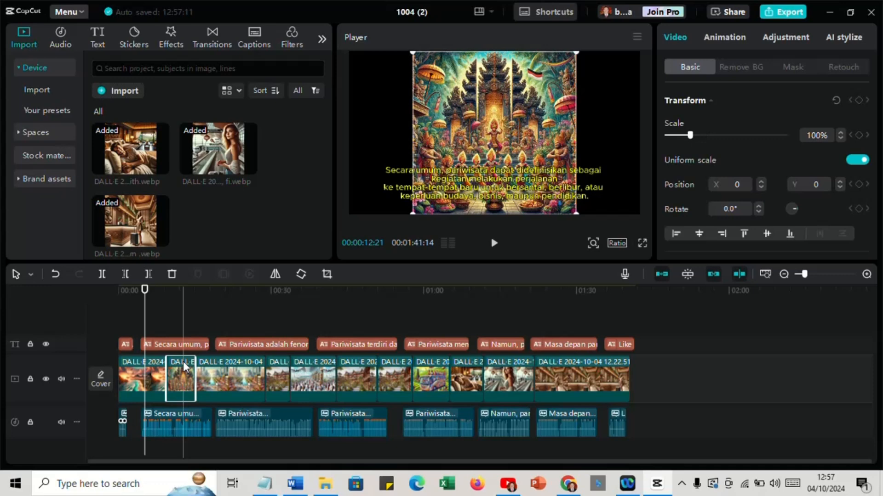
ctrl+click(221, 367)
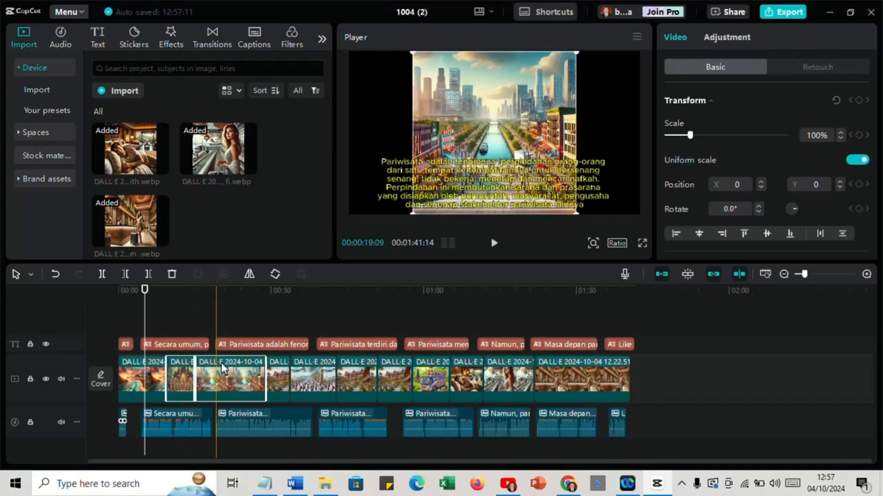
ctrl+click(277, 368)
ctrl+click(313, 368)
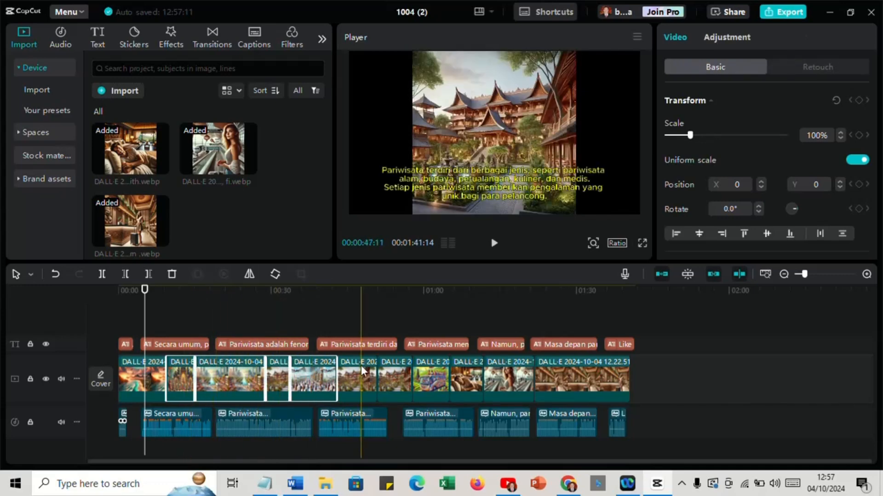
ctrl+click(361, 369)
ctrl+click(394, 368)
ctrl+click(431, 366)
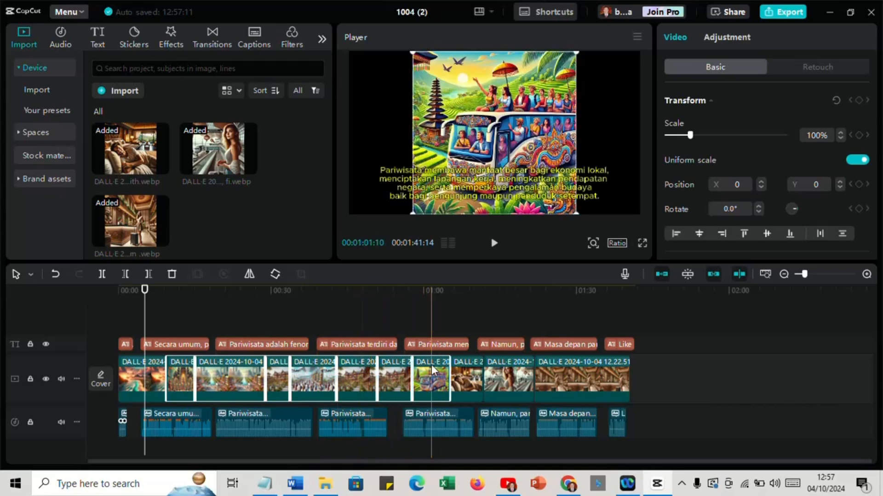
ctrl+click(462, 367)
ctrl+click(510, 368)
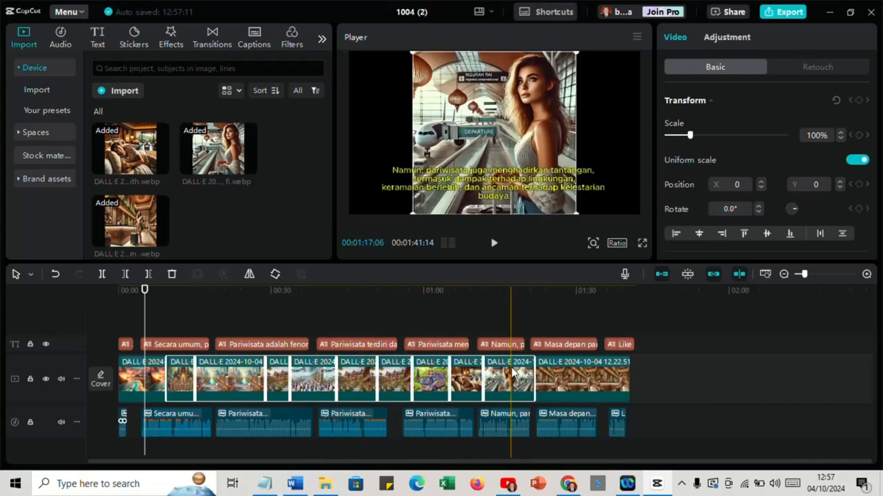
ctrl+click(570, 371)
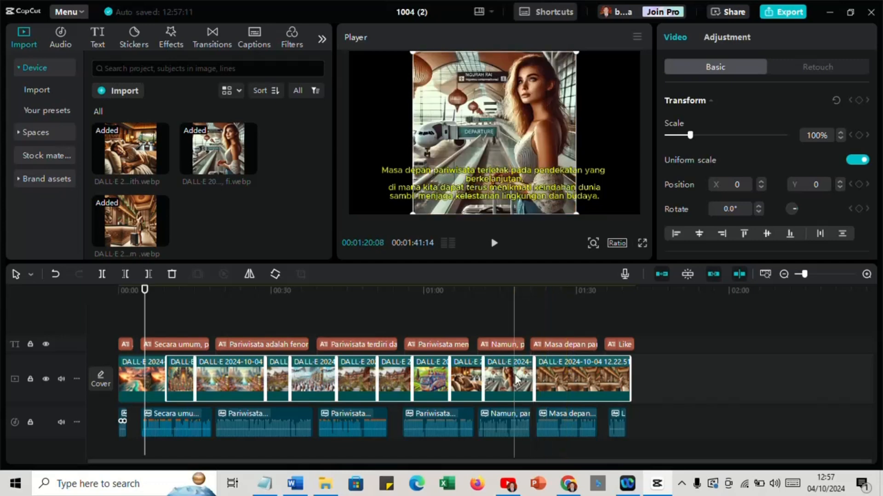
right_click(180, 363)
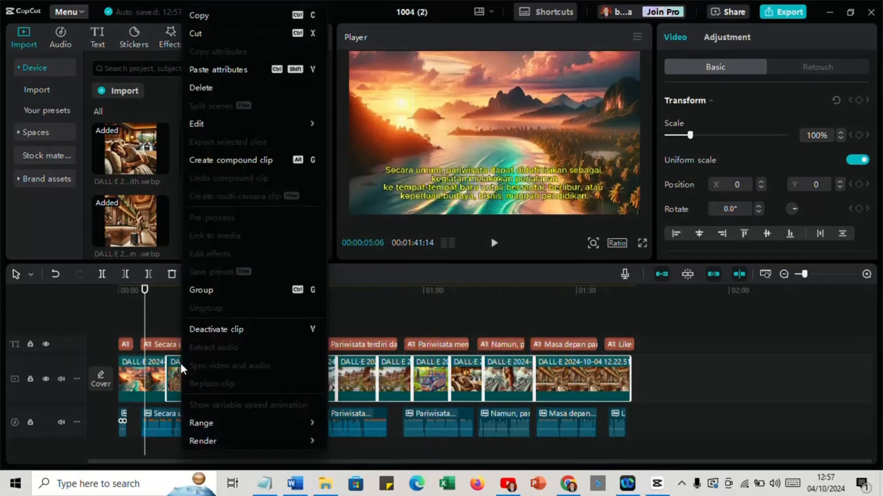
click(215, 69)
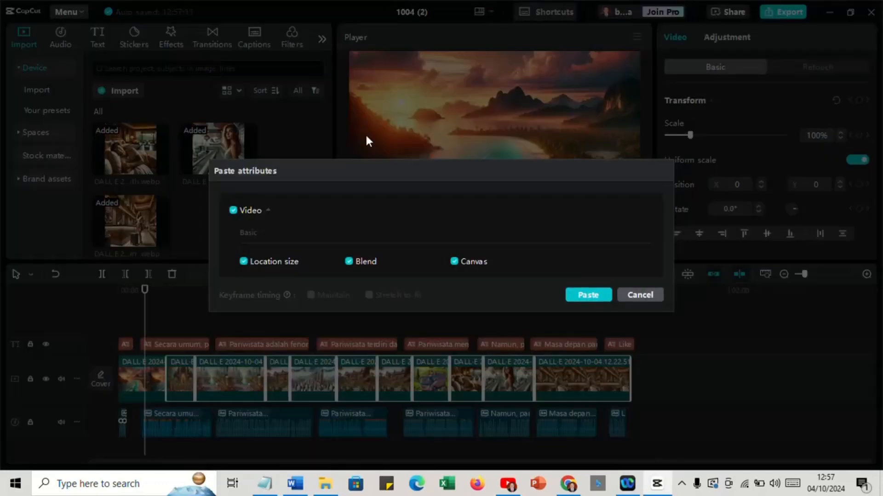
click(585, 295)
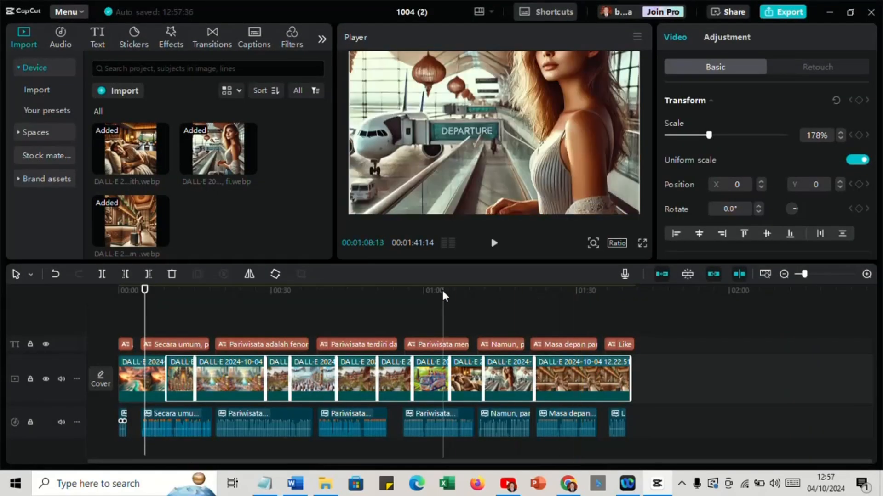
Turn on the black text background for all captions, working from the opening "Apa itu Pariwisata?" caption
drag(144, 290, 126, 344)
click(124, 344)
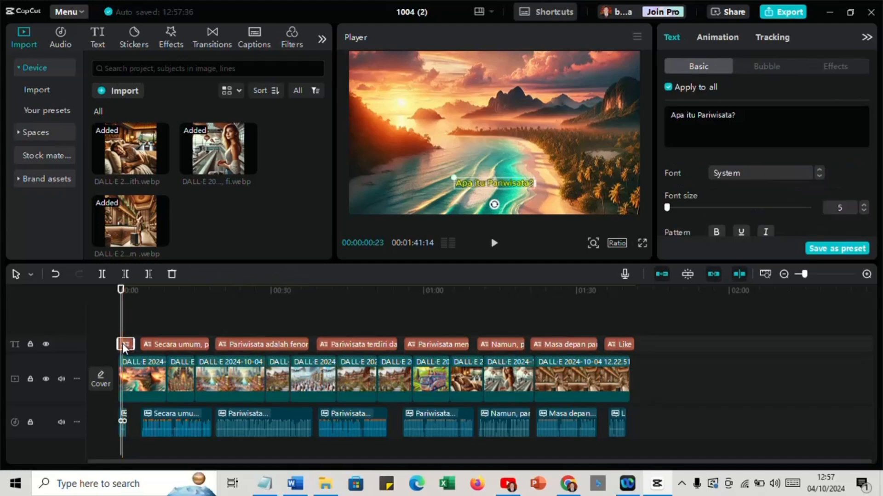
scroll(744, 198, down, 1)
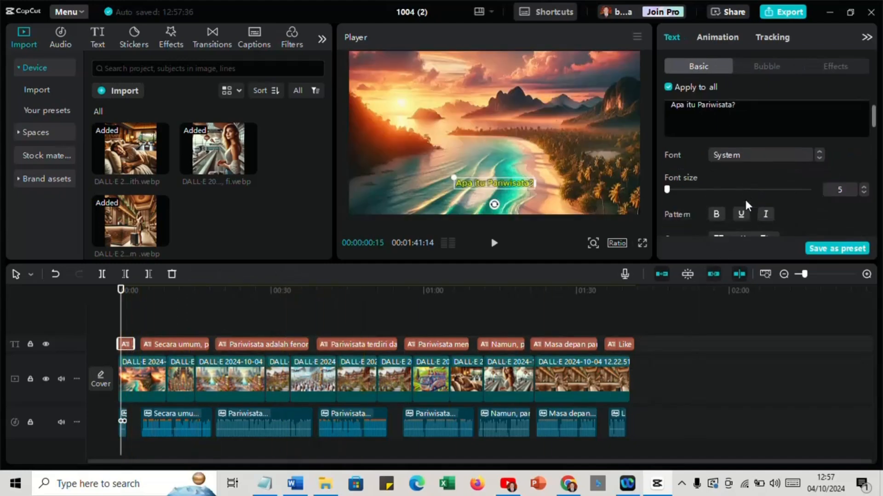
scroll(744, 197, down, 5)
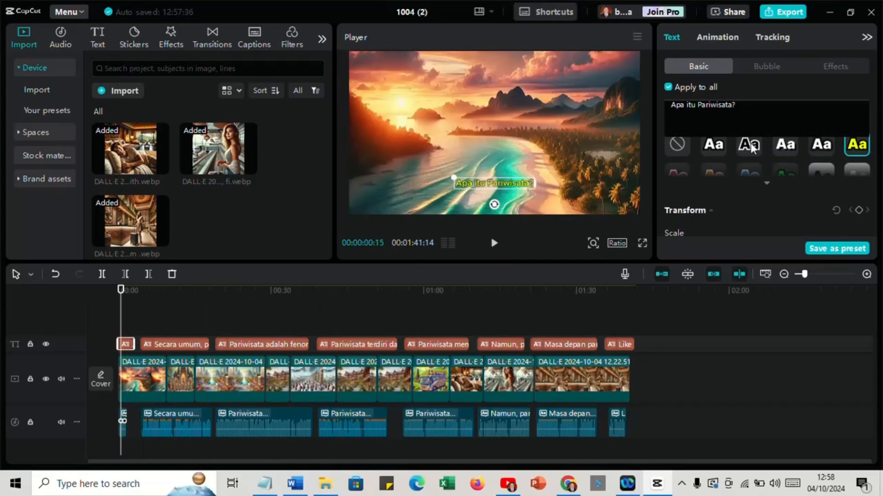
scroll(804, 164, down, 5)
scroll(806, 163, up, 3)
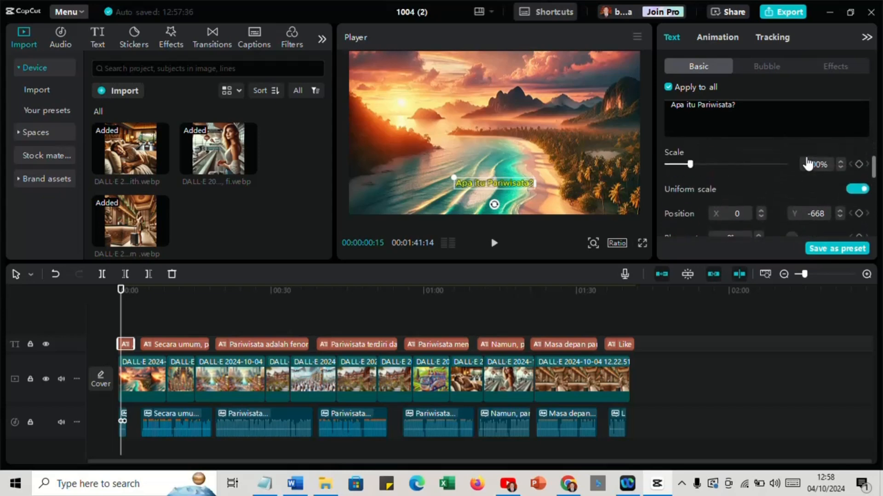
scroll(808, 163, down, 4)
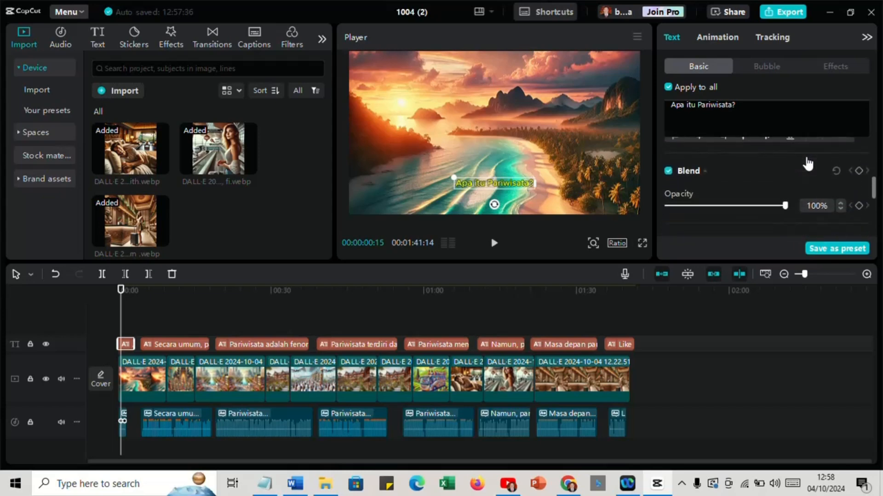
scroll(808, 163, down, 4)
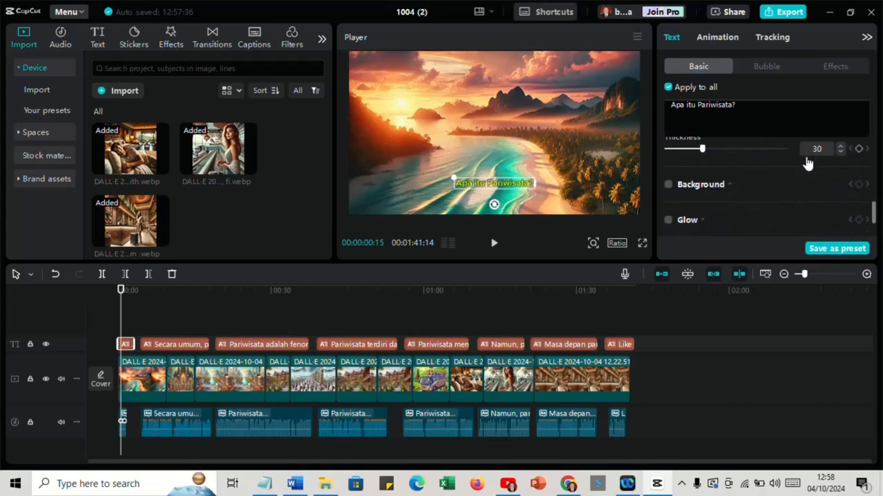
click(732, 184)
scroll(748, 198, down, 4)
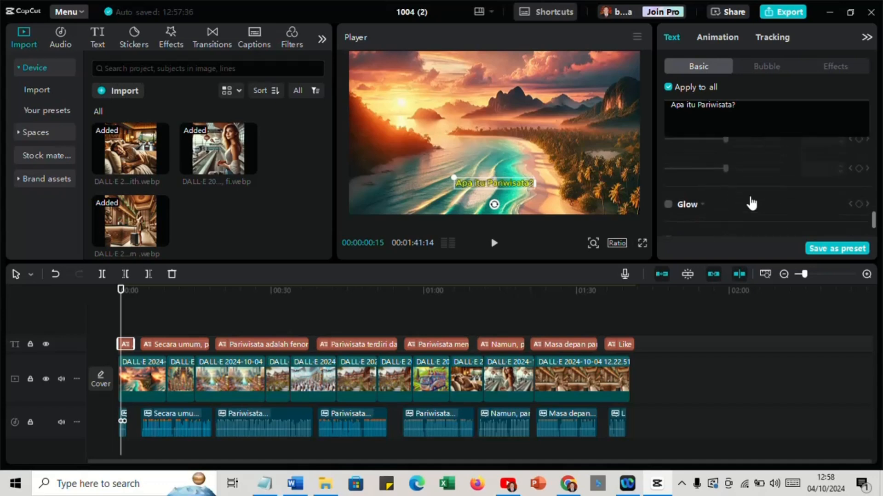
scroll(749, 194, up, 3)
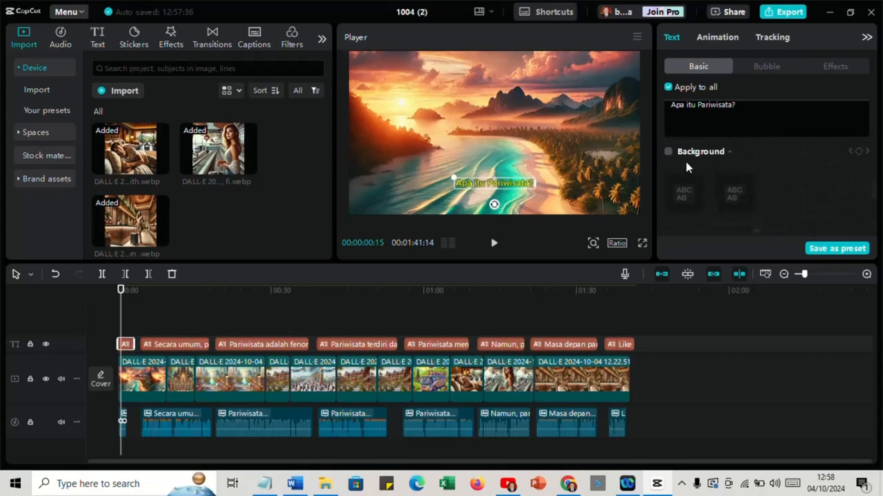
click(668, 152)
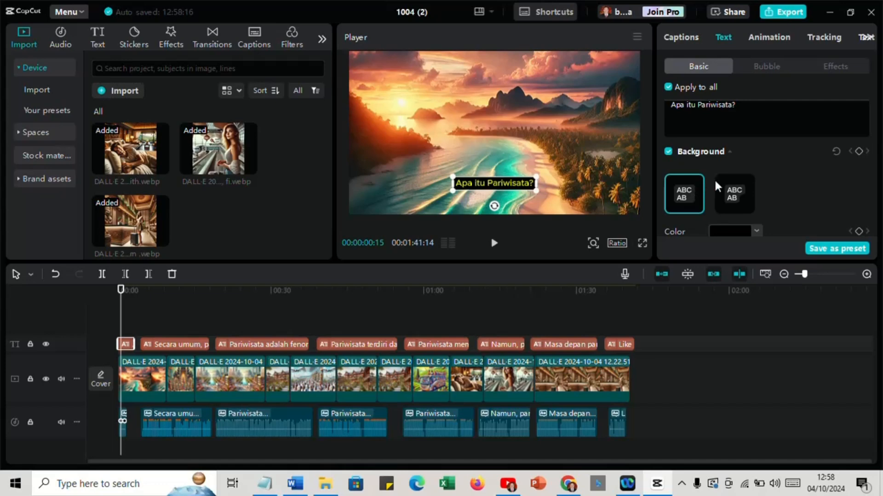
Set the caption background opacity to 36% and preview roughly the first thirteen seconds of the video
scroll(838, 166, down, 2)
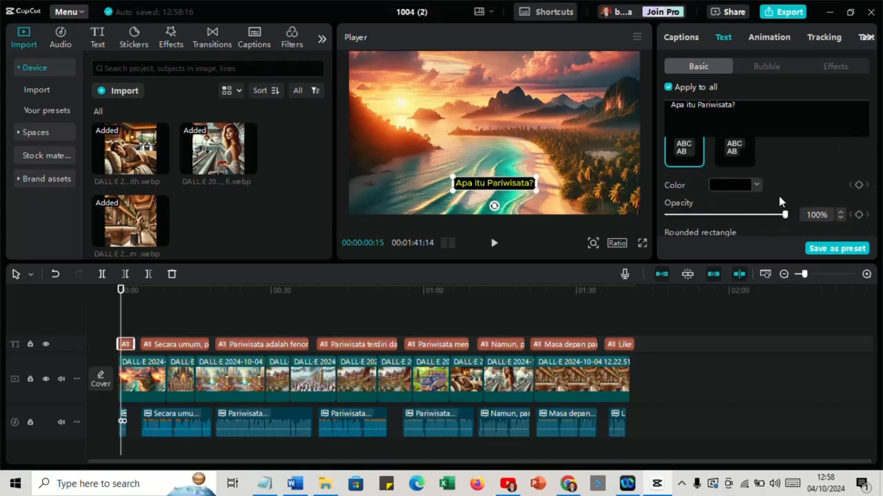
drag(785, 214, 711, 215)
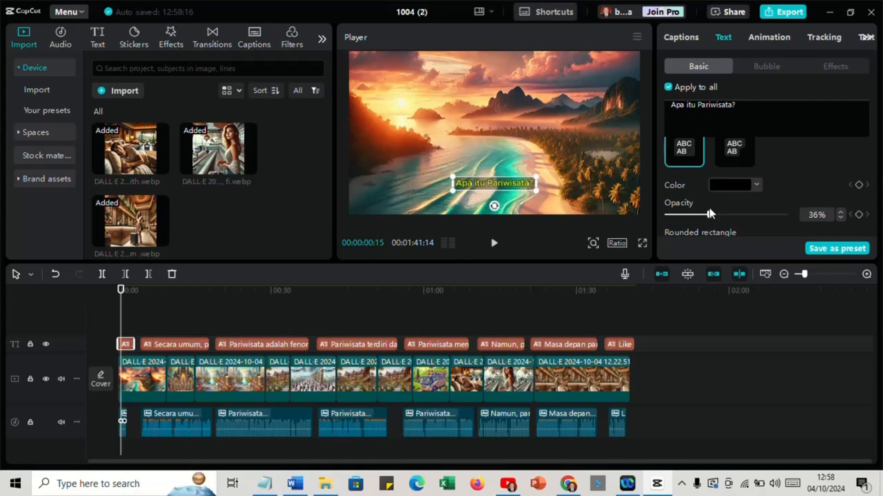
click(493, 244)
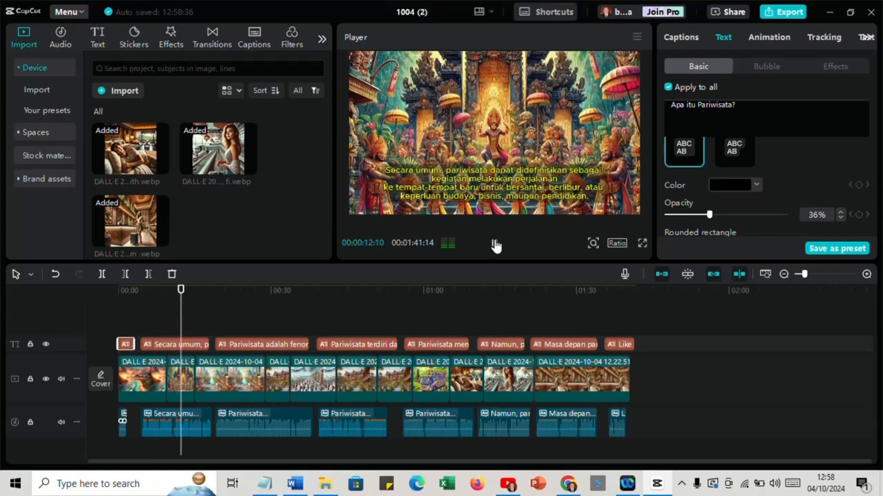
click(494, 243)
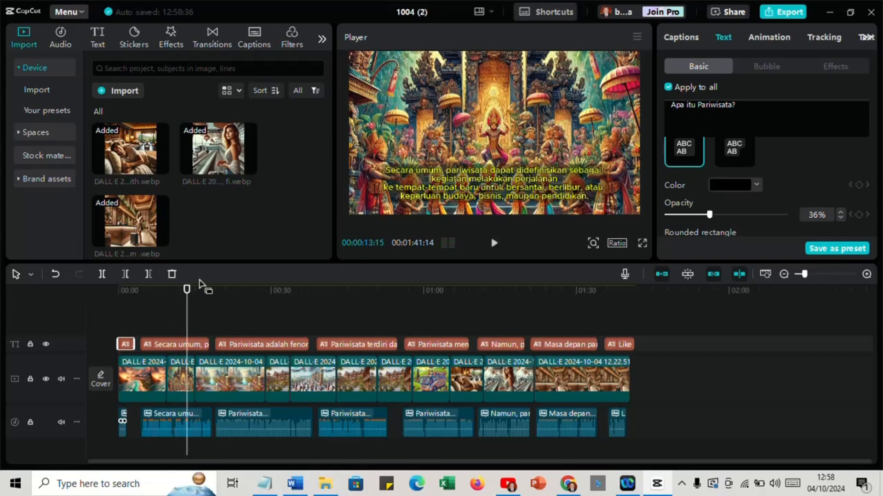
Insert the favorited two-second GO countdown stock clip at the very start of the timeline, ahead of the opening beach image
drag(186, 290, 115, 298)
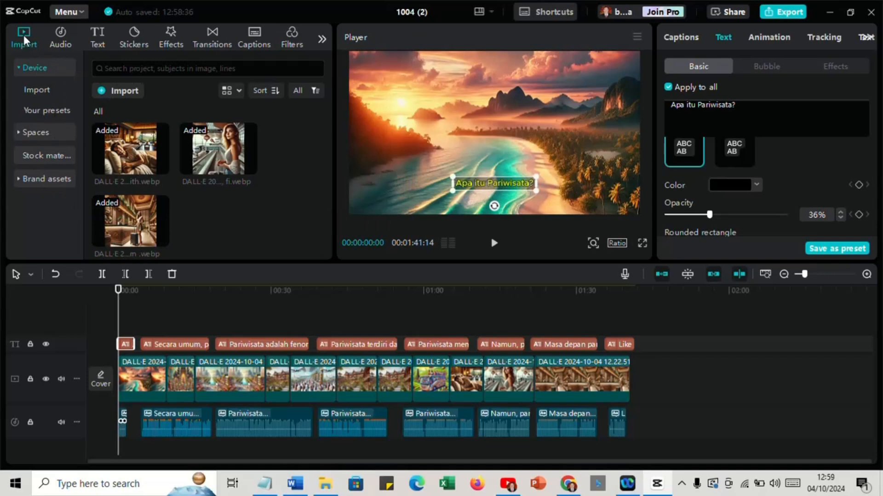
click(40, 157)
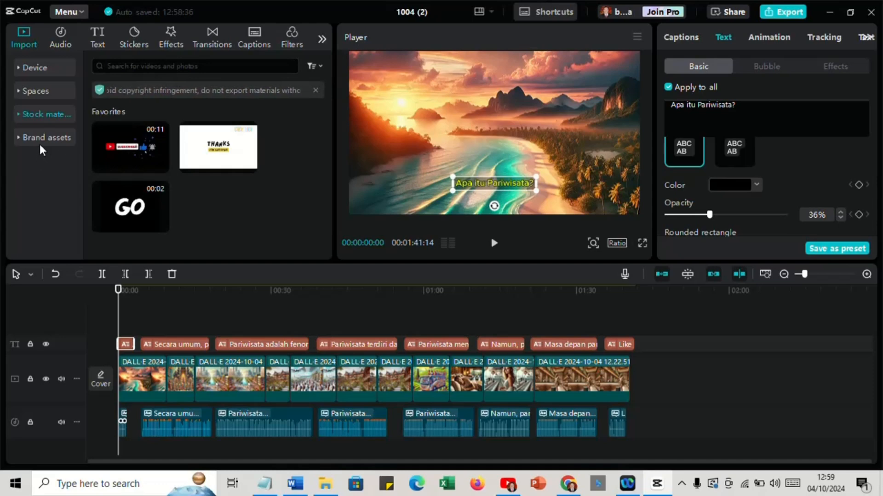
scroll(234, 212, down, 3)
scroll(232, 230, down, 1)
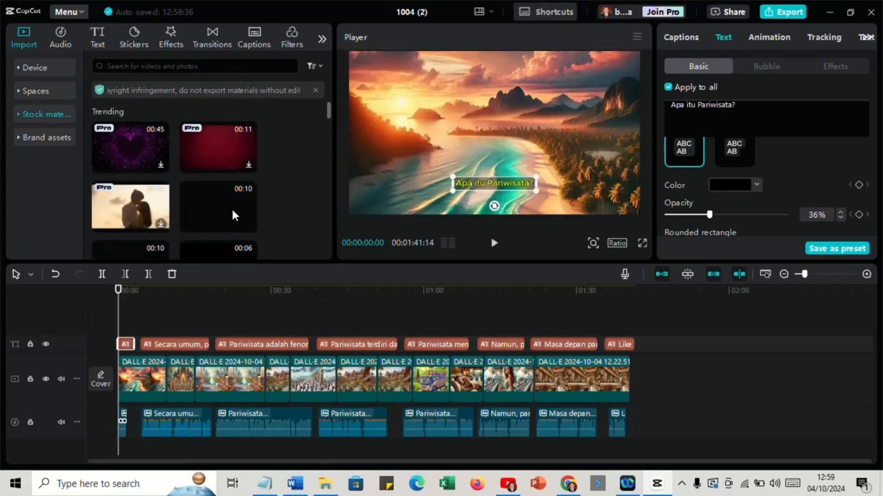
scroll(232, 209, up, 5)
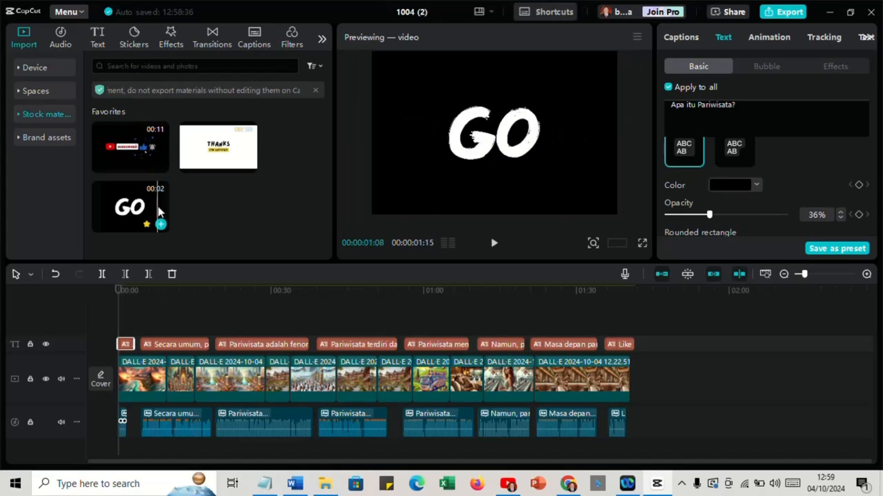
click(161, 224)
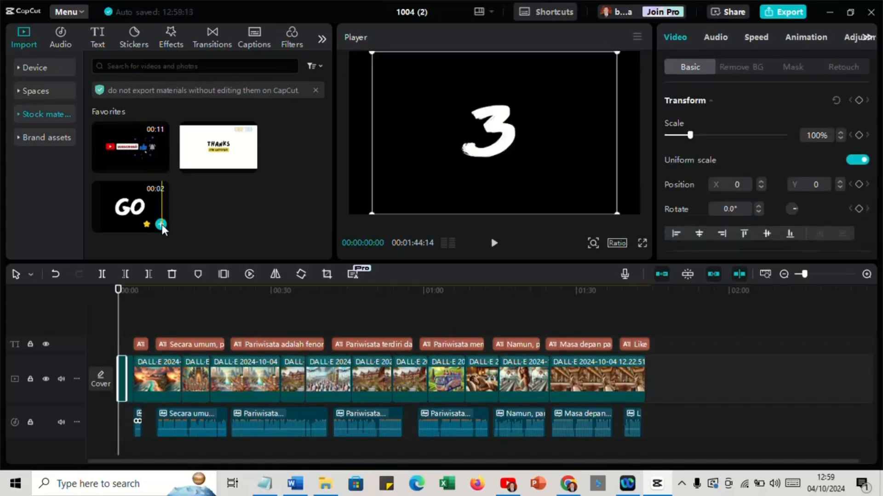
Append the favorited "THANKS" stock clip after the last image and place another GO countdown clip behind it
drag(124, 291, 666, 340)
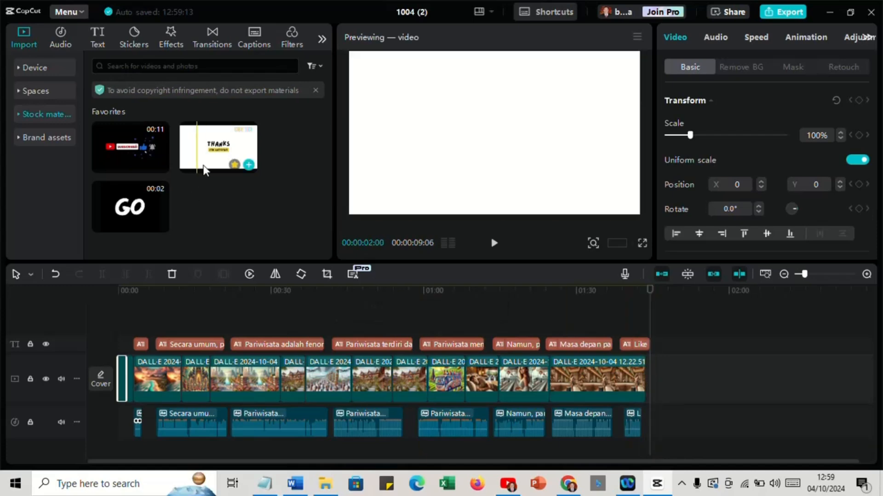
click(250, 166)
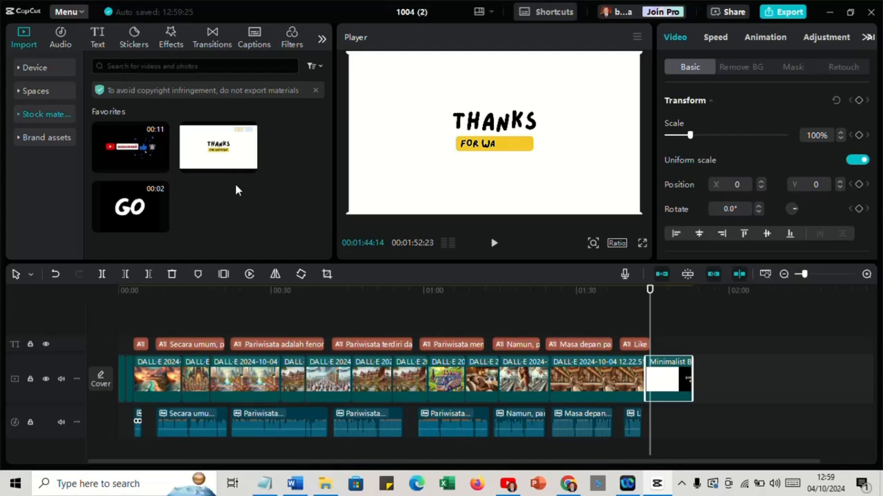
click(647, 293)
drag(647, 289, 692, 290)
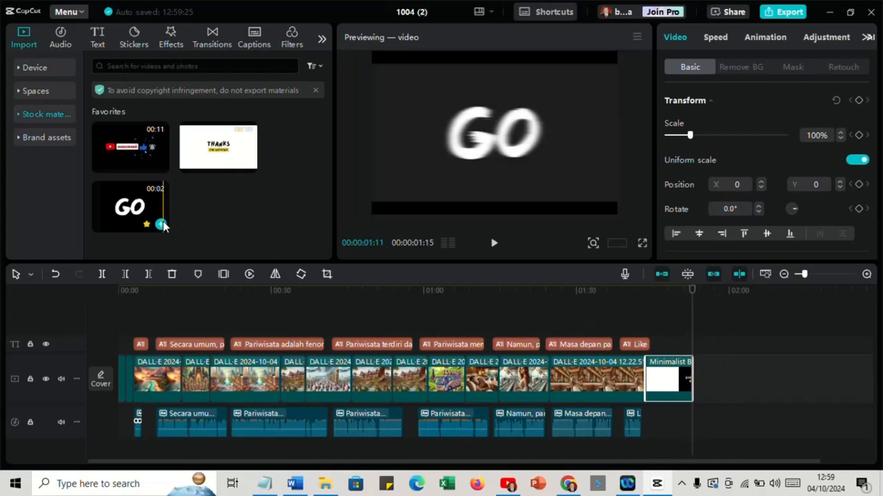
click(161, 225)
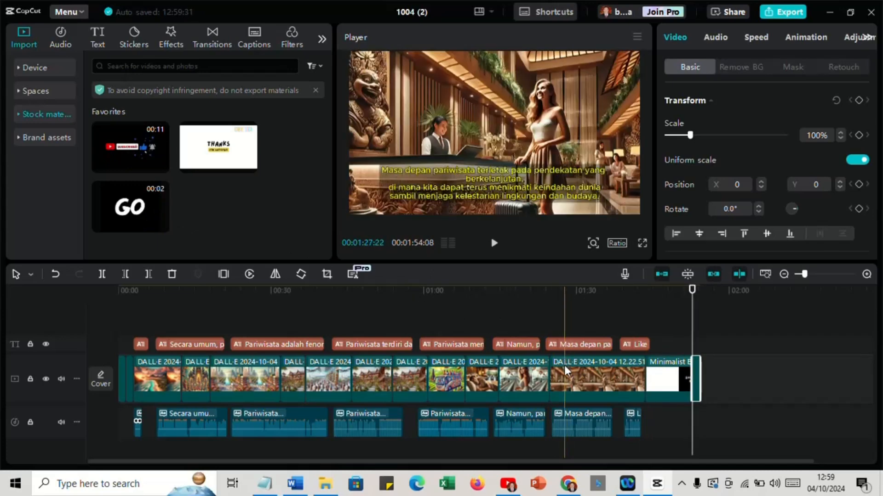
Trim the end of the "Like & Subscribe untuk video selanjutnya!" caption to line up with the end of the last image
click(638, 421)
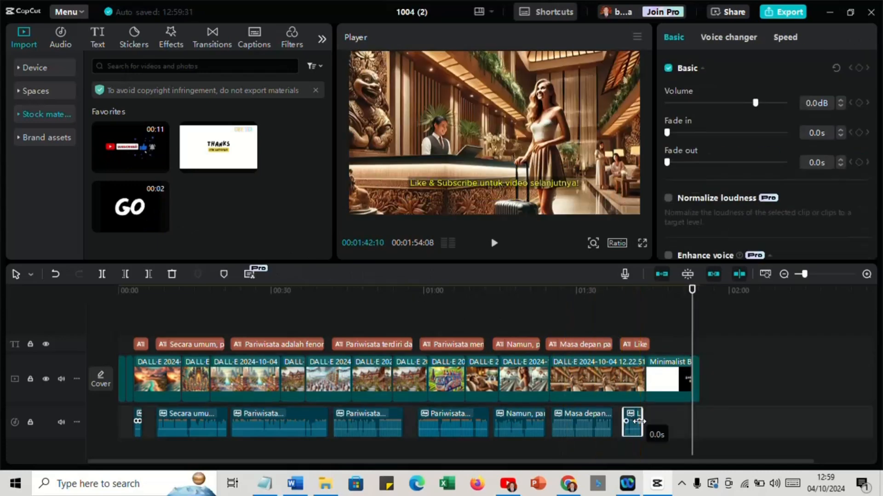
click(646, 345)
drag(647, 344, 643, 344)
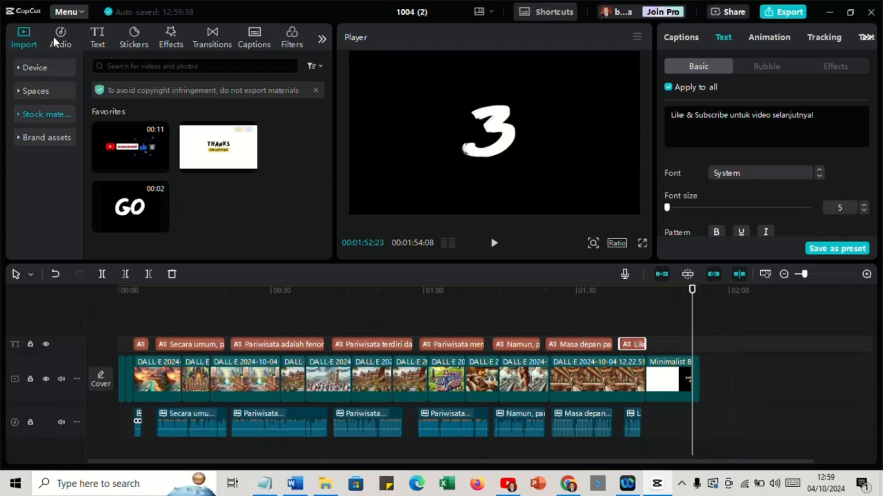
Enter "tourisma" as the music search term and look through the Vlog tracks for suitable background music
click(56, 37)
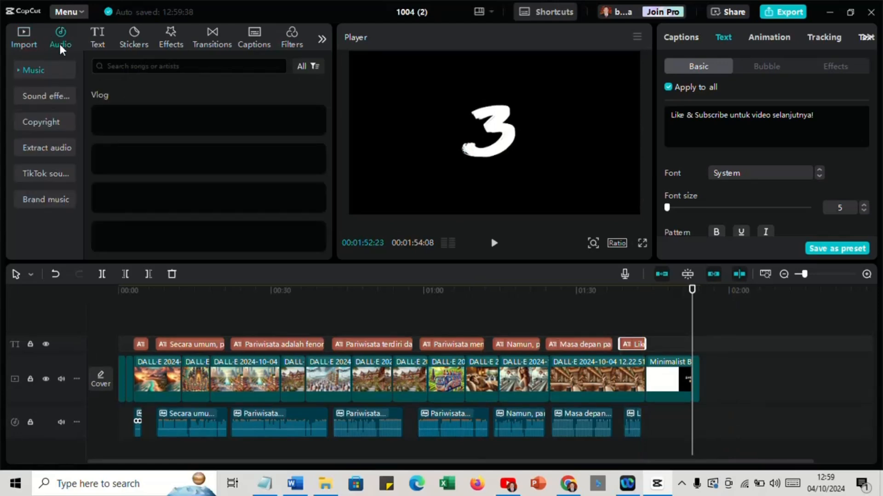
click(117, 65)
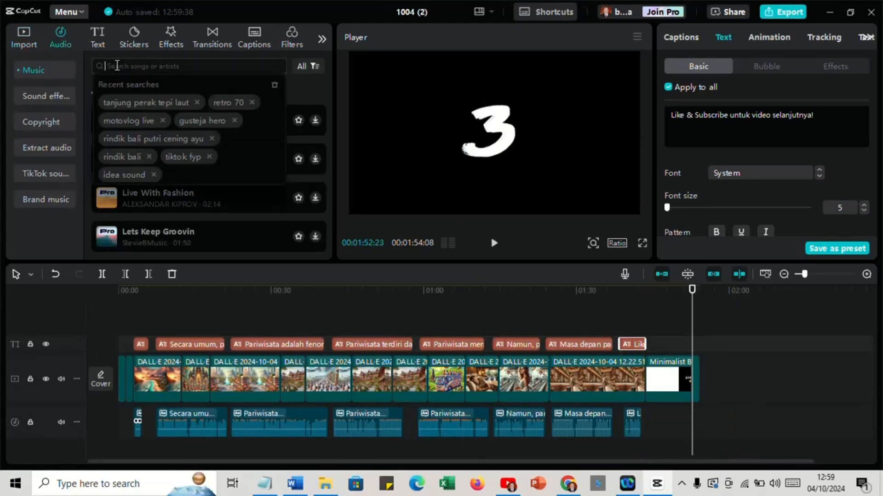
text(tour)
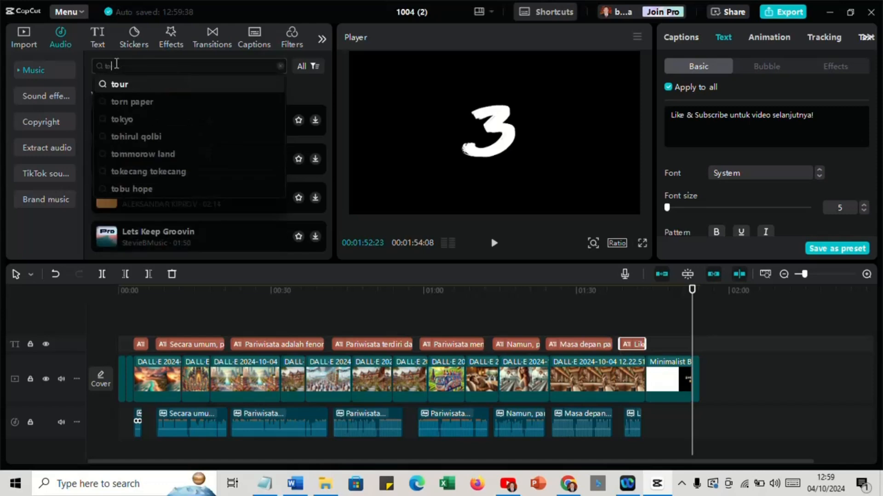
text(isma)
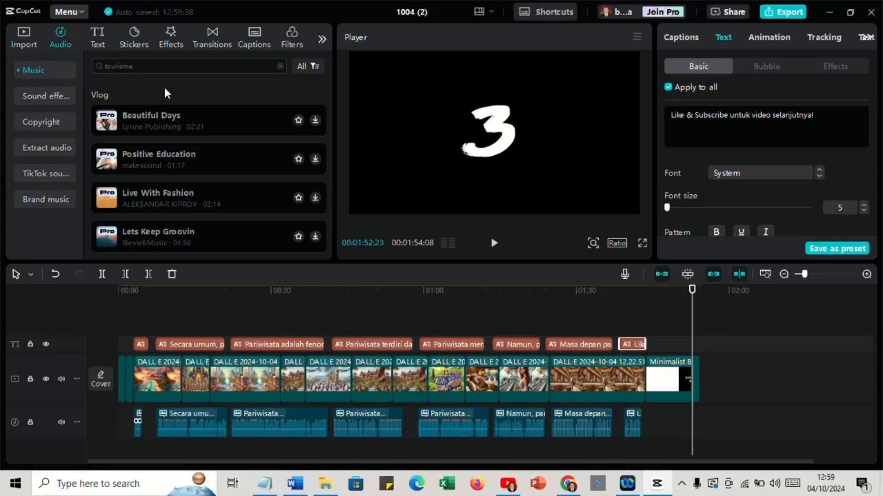
scroll(235, 148, down, 3)
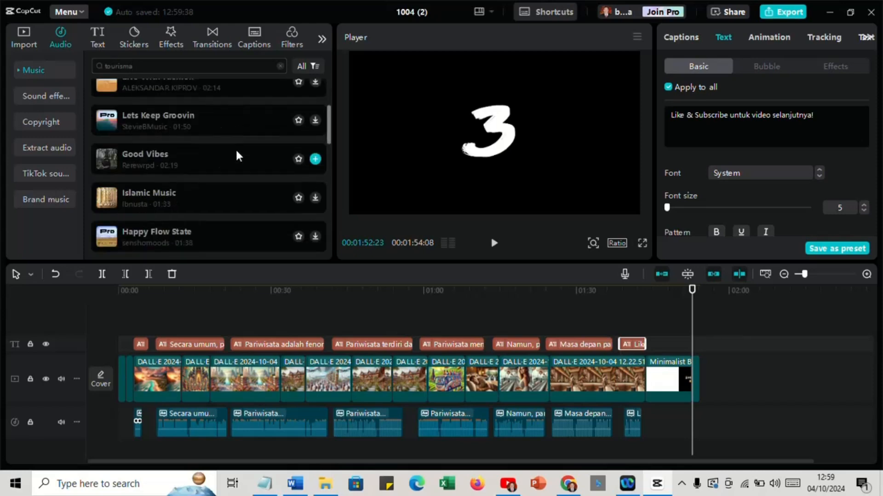
scroll(174, 158, up, 3)
scroll(171, 179, down, 3)
scroll(112, 134, up, 2)
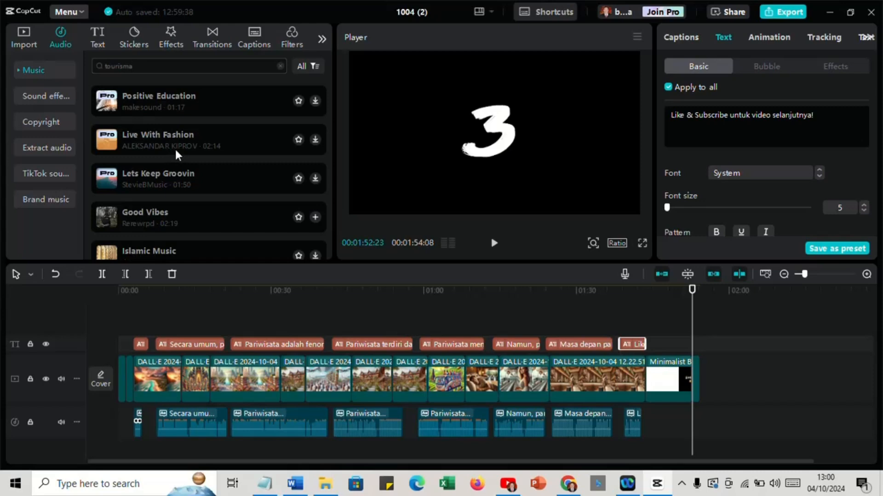
scroll(174, 152, down, 2)
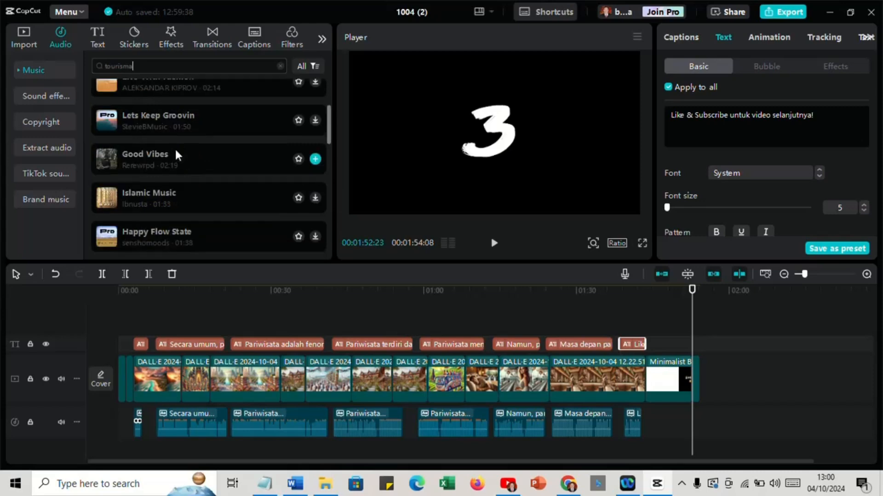
Audition "Good Vibes", add it as background music from the start of the opening beach image, and set its volume to -10.2 dB
click(147, 155)
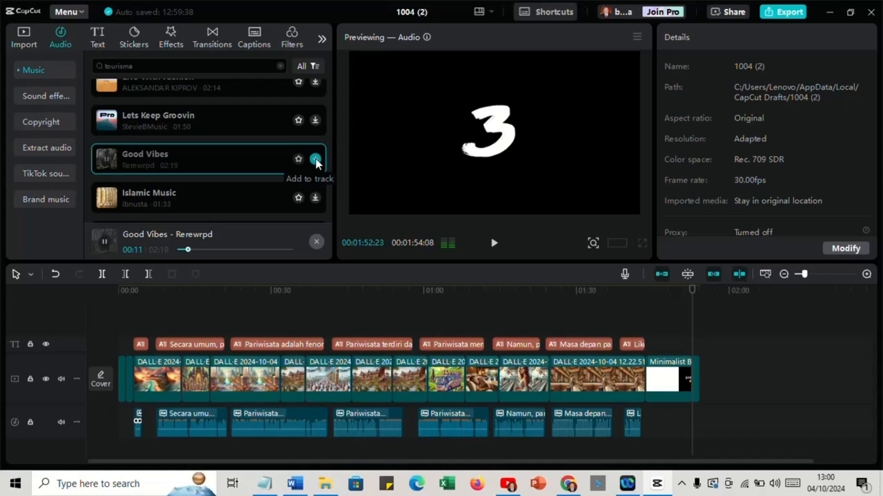
click(243, 164)
drag(691, 288, 135, 284)
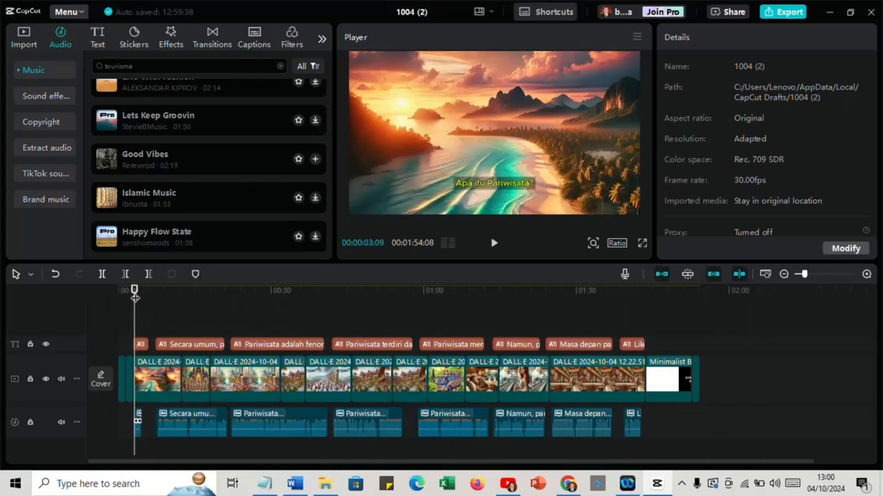
click(316, 159)
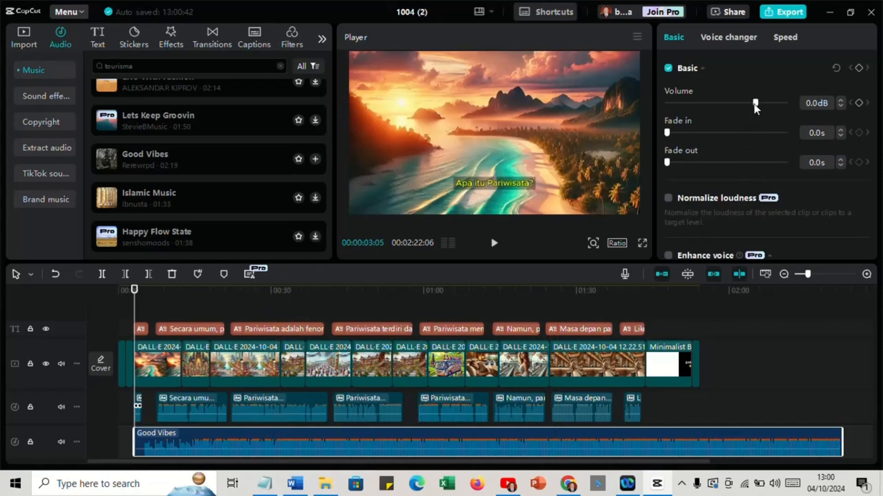
mouse_move(754, 103)
mouse_down()
mouse_move(730, 105)
mouse_move(745, 103)
mouse_move(738, 103)
mouse_up()
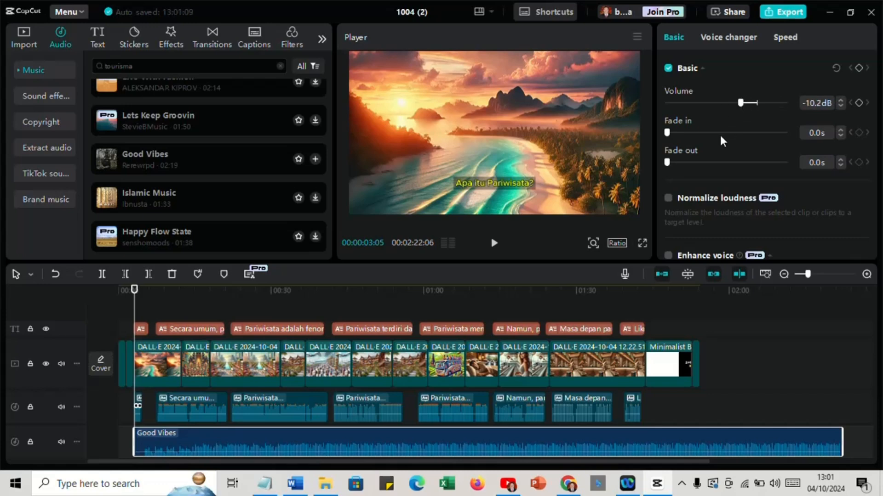
Set the Good Vibes music's fade in and fade out to 10.0 s each and play back the opening to check the sound
drag(667, 132, 789, 143)
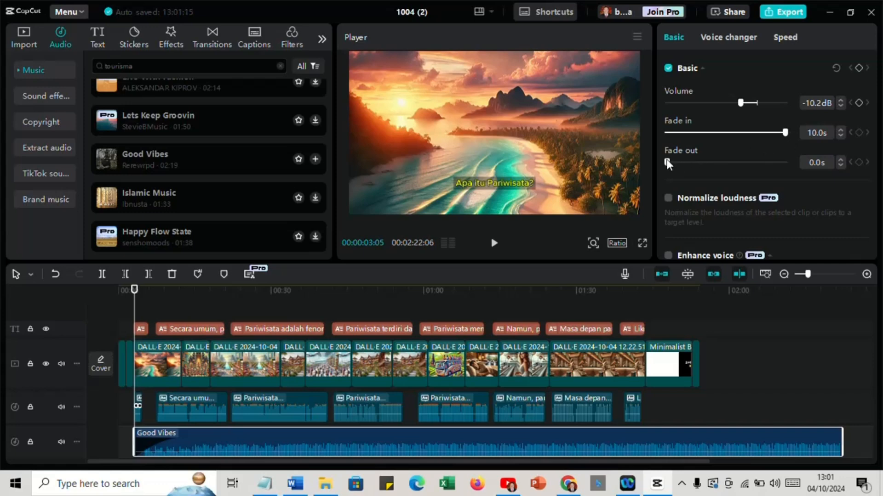
drag(665, 163, 794, 167)
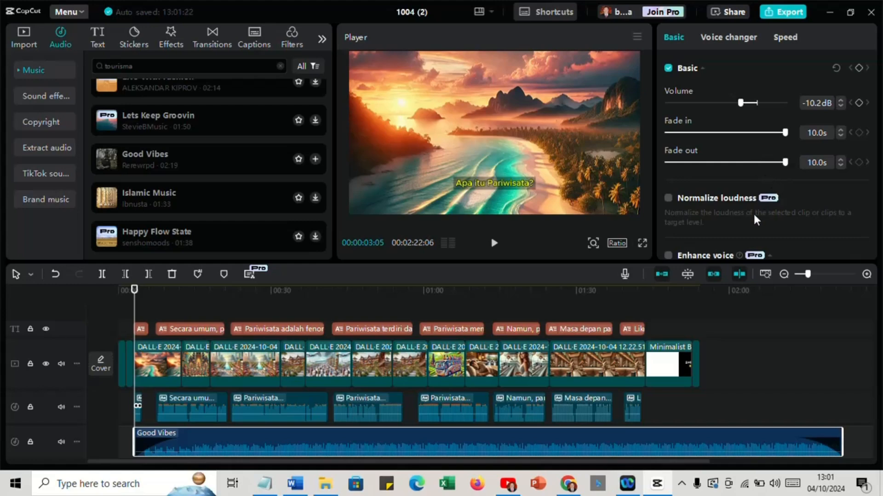
click(494, 244)
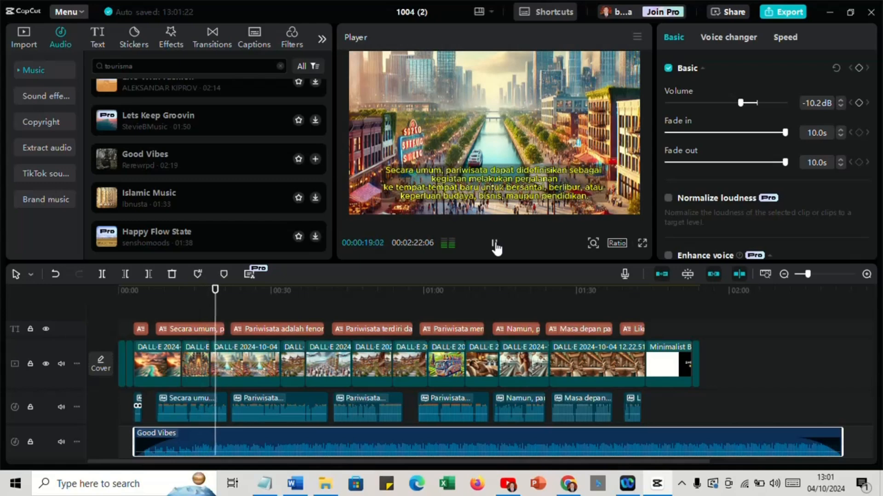
click(495, 245)
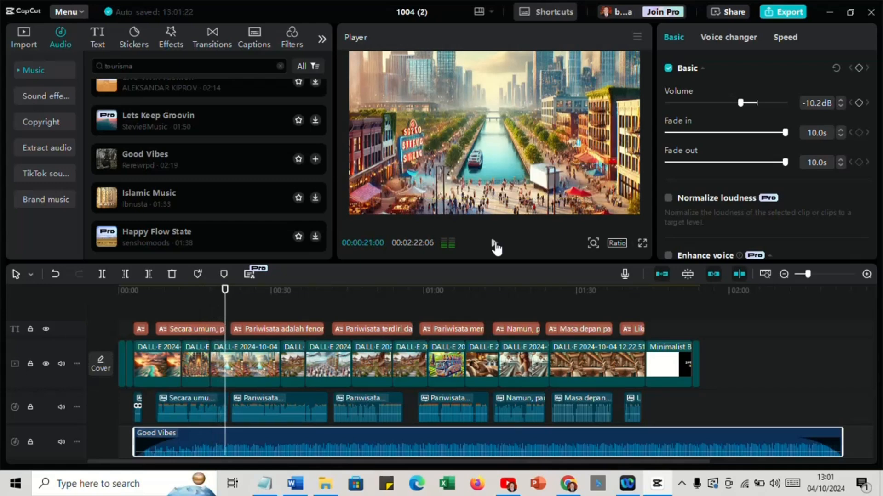
drag(225, 293, 101, 285)
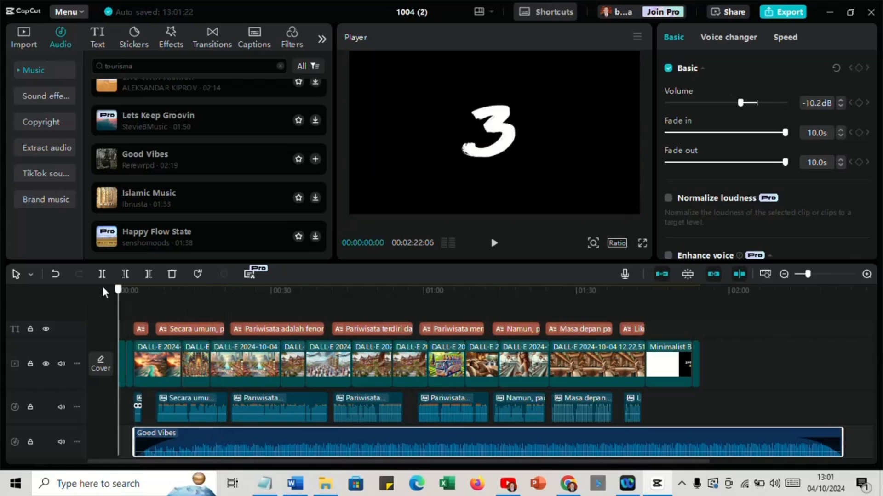
click(102, 365)
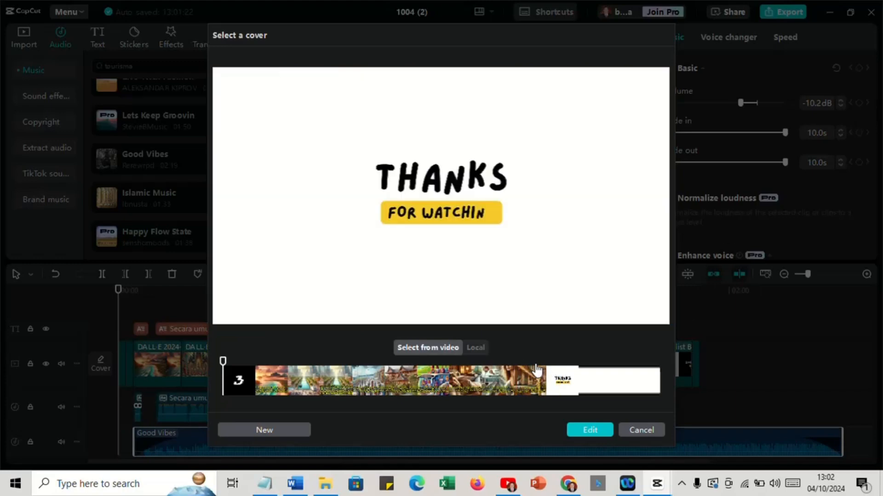
click(466, 366)
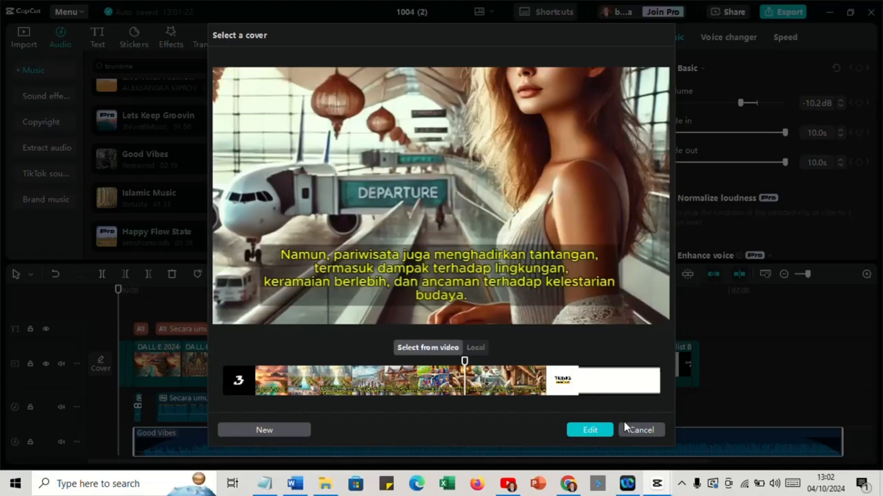
click(633, 430)
click(633, 429)
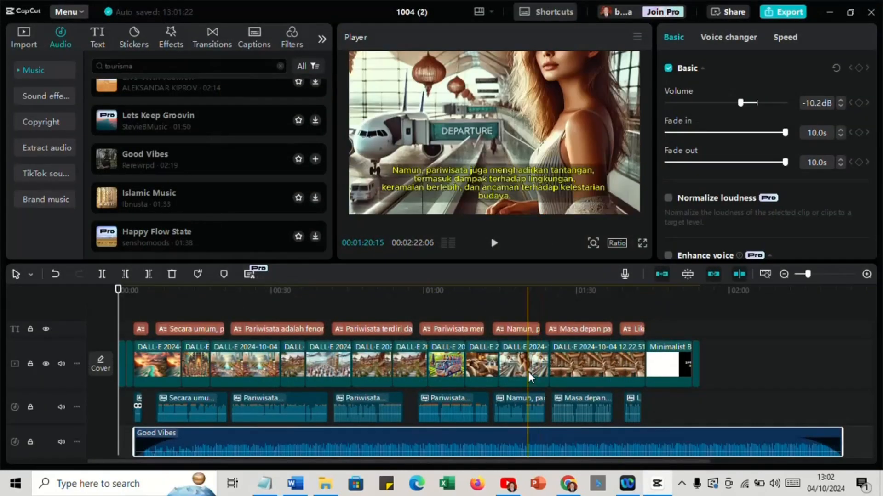
Scale the airport departure image down to 99% and apply the Kira Magic entrance animation to it
click(528, 372)
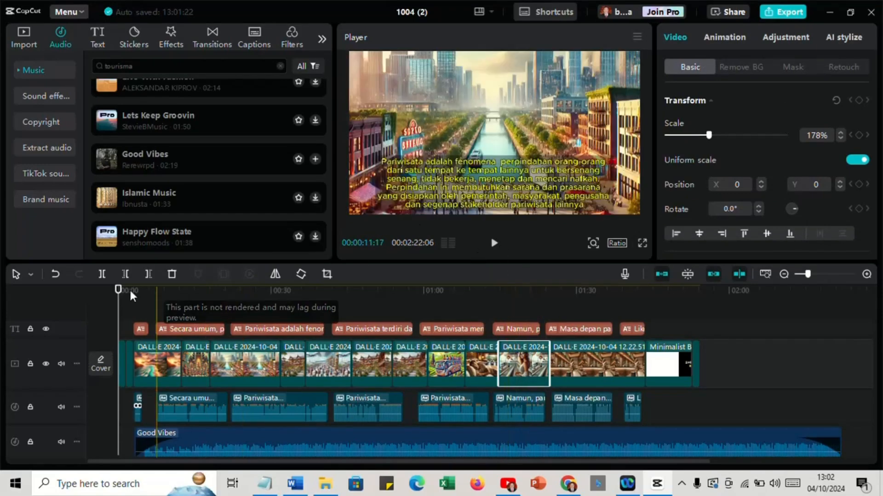
drag(119, 291, 131, 294)
drag(326, 312, 539, 343)
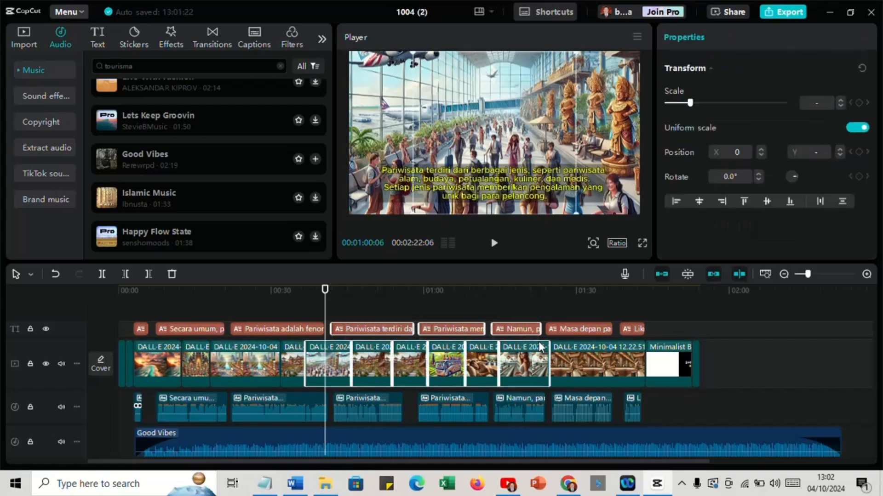
click(327, 292)
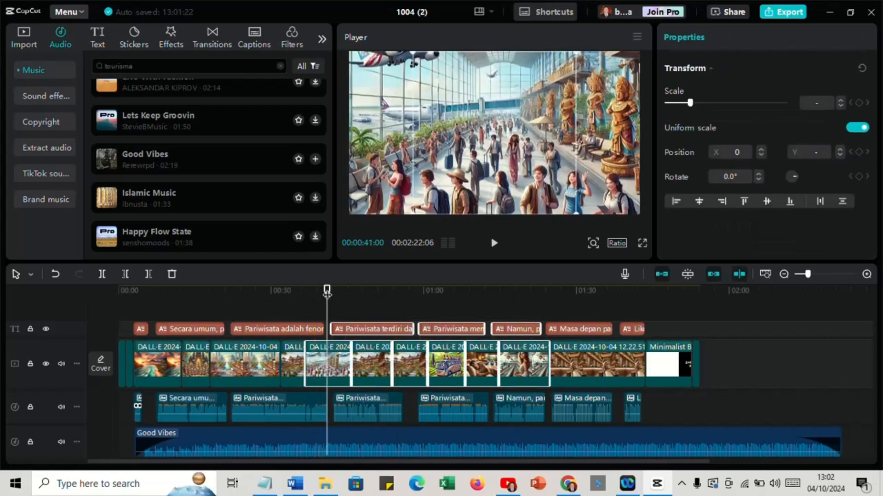
drag(327, 292, 511, 292)
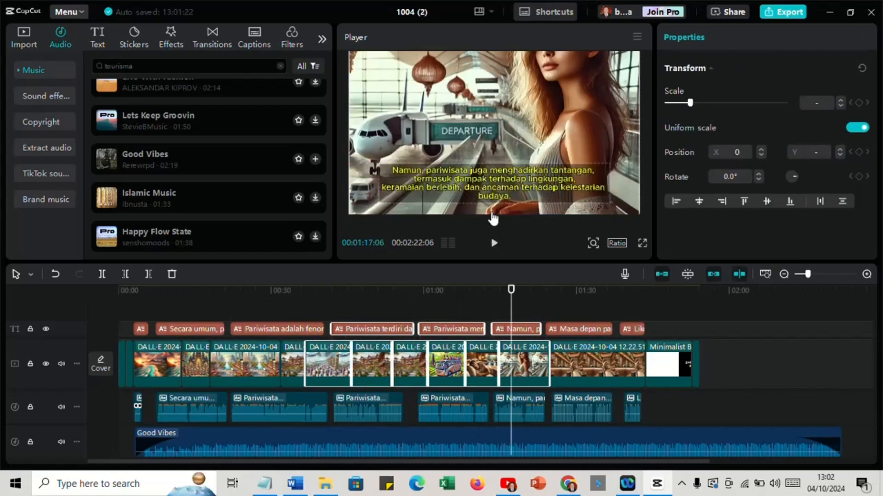
click(488, 127)
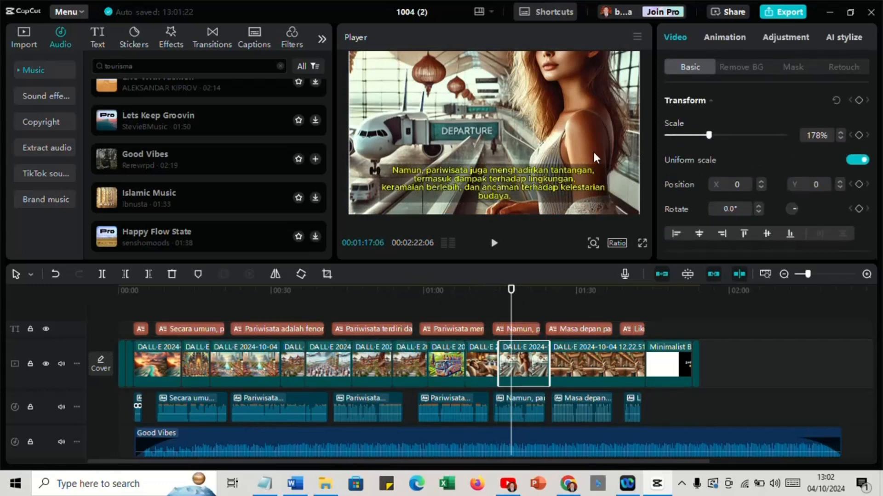
drag(705, 137, 691, 140)
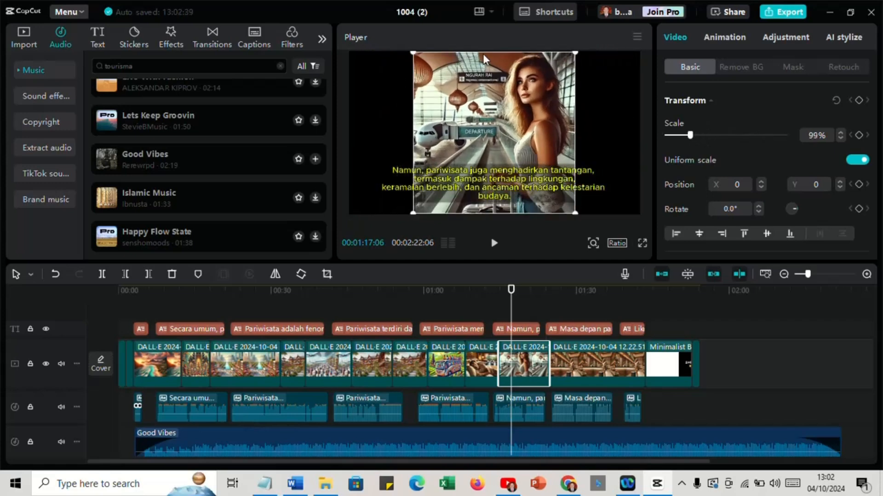
click(718, 39)
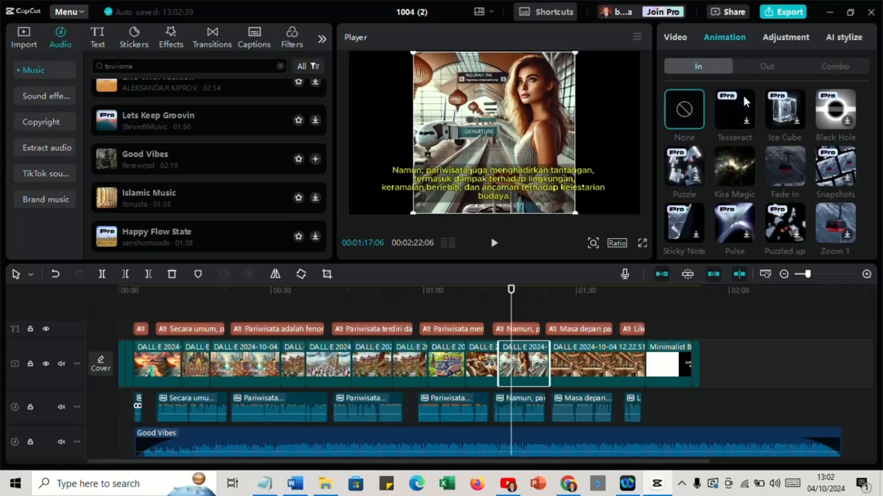
click(736, 169)
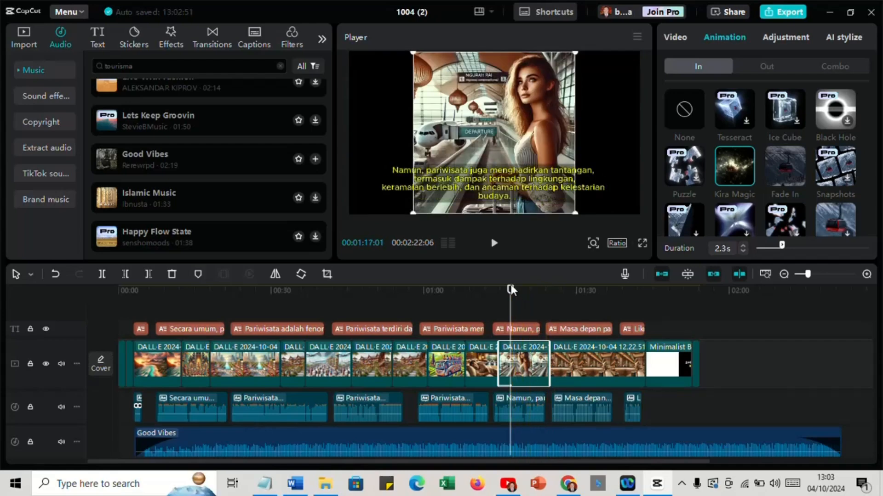
Trim the end of the Good Vibes music to line up with the end of the final clip and return to the video's start
drag(517, 290, 655, 308)
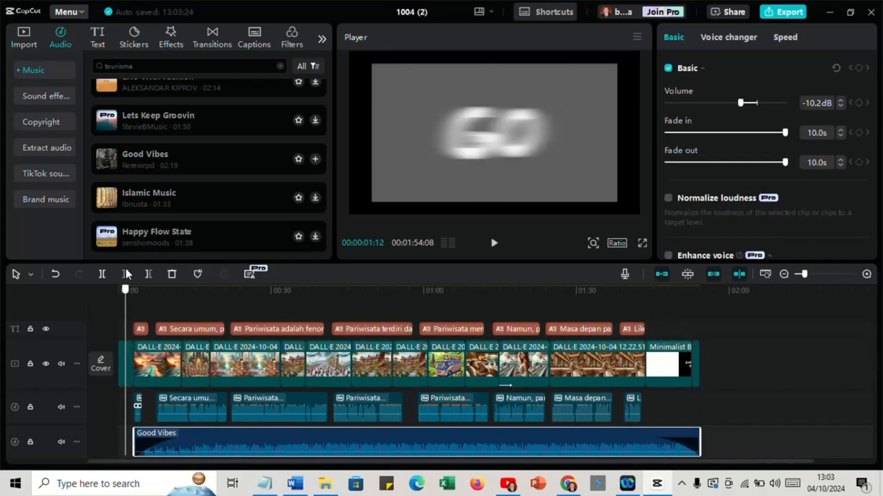
key(Home)
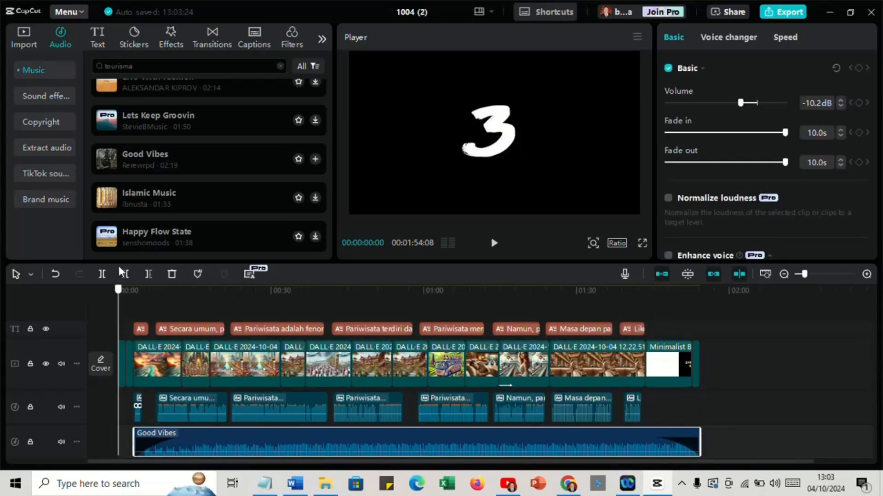
Start a new blank cover design for the video and open its image uploads
click(104, 370)
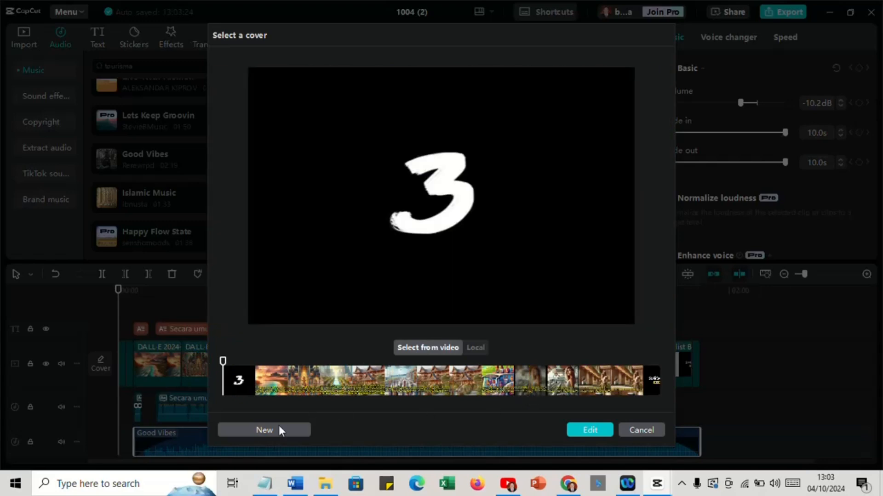
click(274, 429)
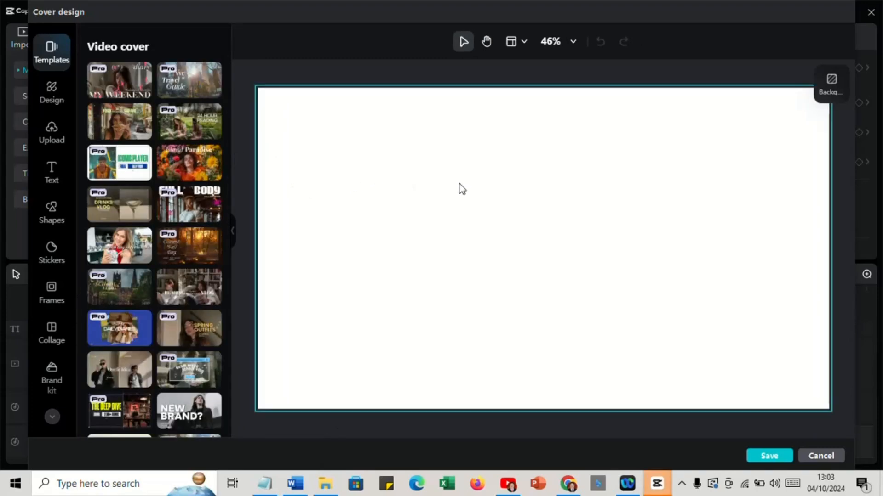
click(52, 133)
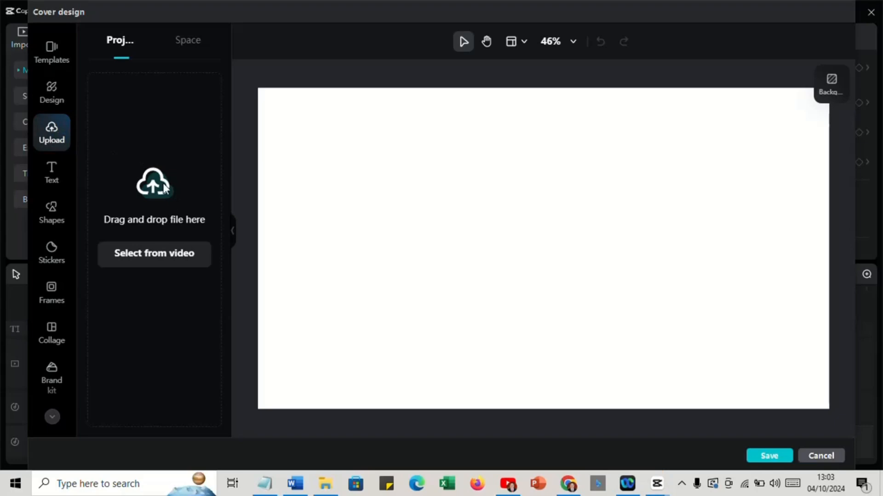
Browse the Definisi Pariwisata folder and add the airport departure image DALL·E 2024-10-04 12.22.37 to the cover's uploads
click(325, 484)
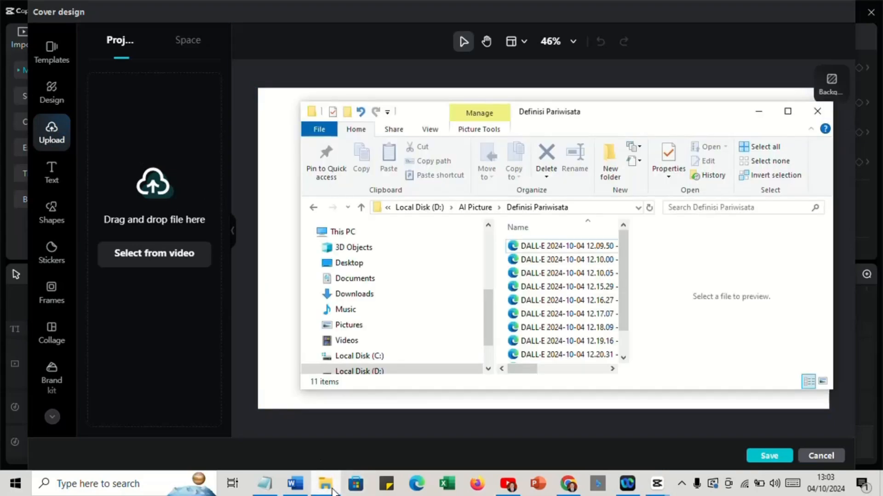
click(541, 248)
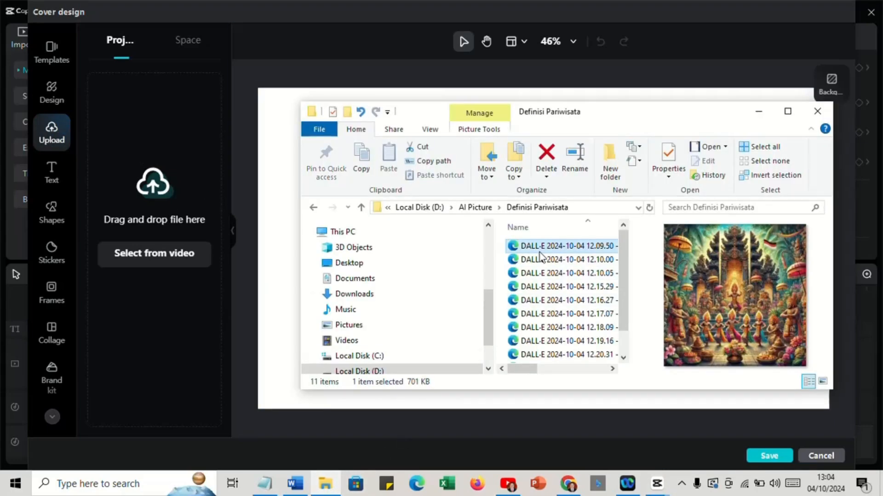
click(537, 260)
click(539, 274)
click(539, 287)
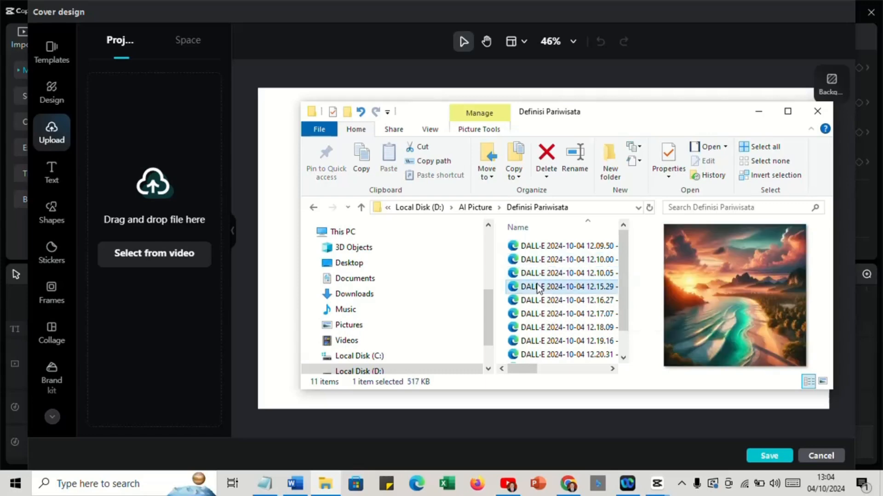
click(540, 301)
scroll(544, 321, down, 1)
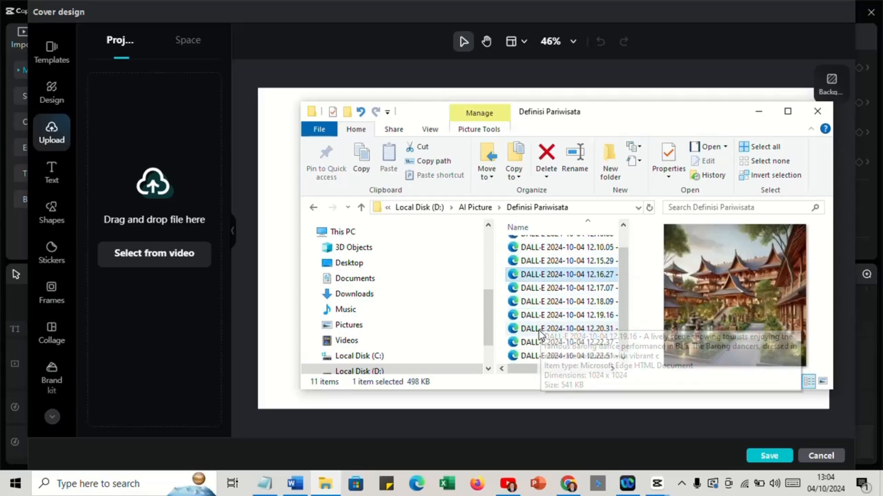
click(541, 330)
click(543, 341)
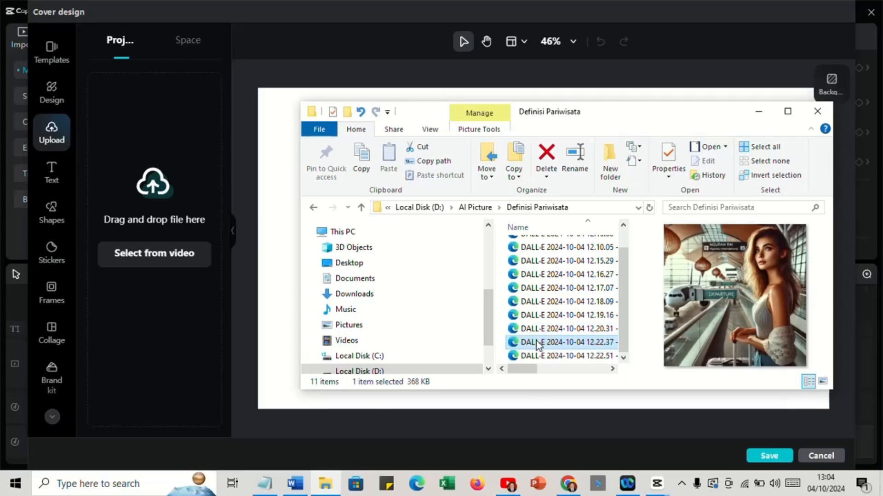
drag(538, 346, 194, 276)
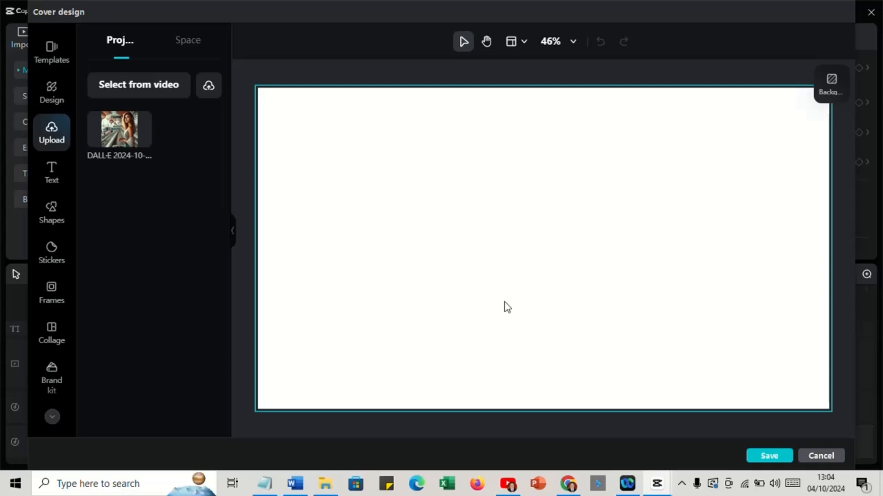
Place the airport image on the cover, move it to the canvas's upper-left corner and enlarge it to nearly the full canvas height
click(126, 145)
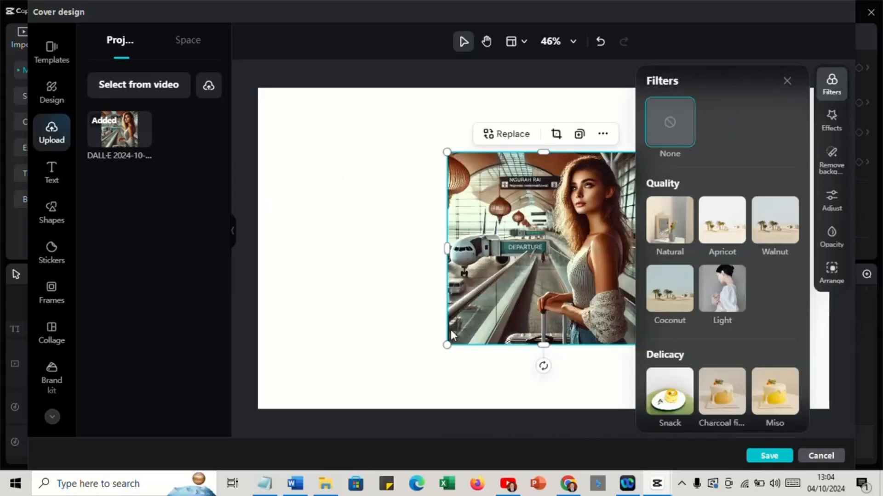
drag(447, 345, 344, 367)
drag(487, 285, 370, 222)
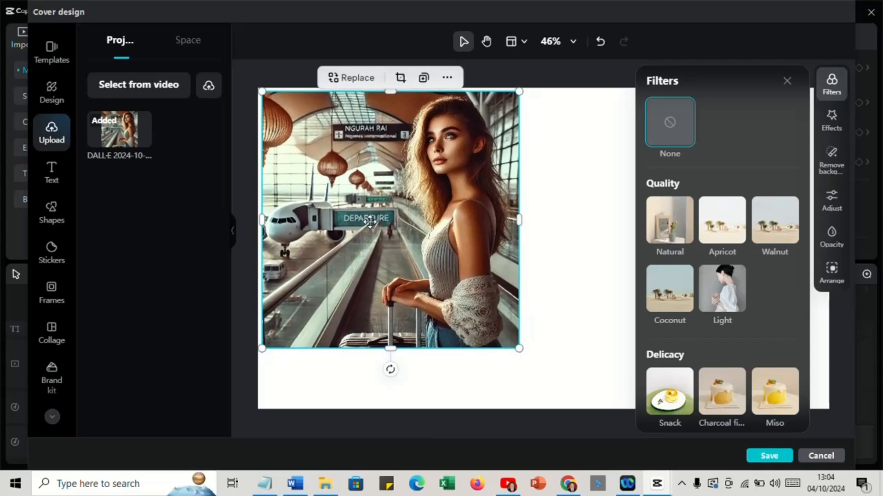
drag(514, 351, 598, 393)
click(787, 81)
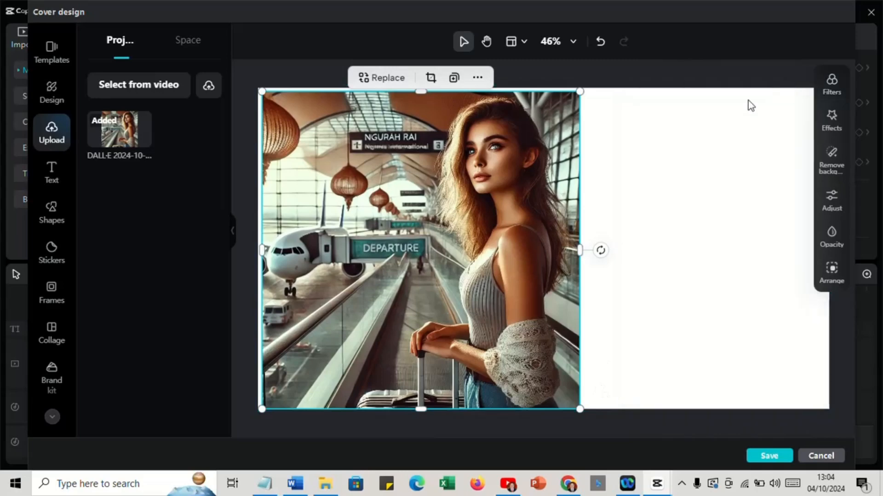
Widen the airport image slightly and stretch its corners flush with the cover's top, left and bottom edges
mouse_move(578, 250)
mouse_down()
mouse_move(604, 250)
mouse_move(585, 250)
mouse_up()
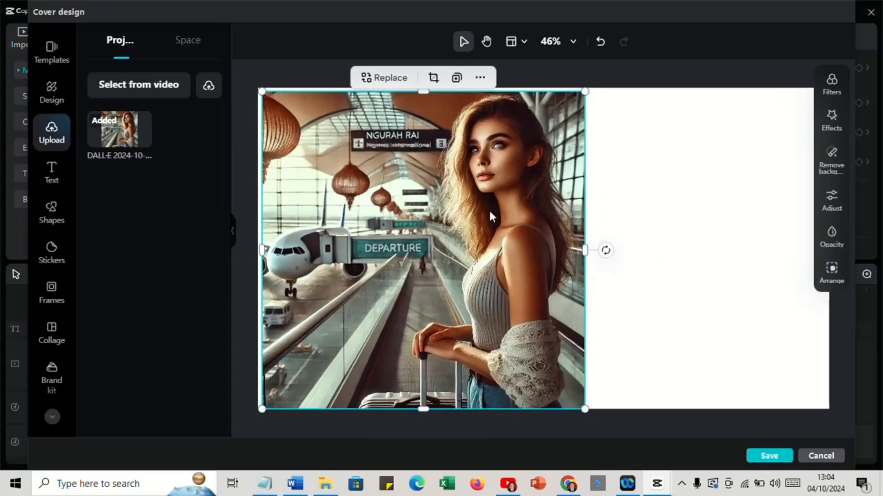
drag(582, 408, 590, 415)
drag(264, 90, 257, 87)
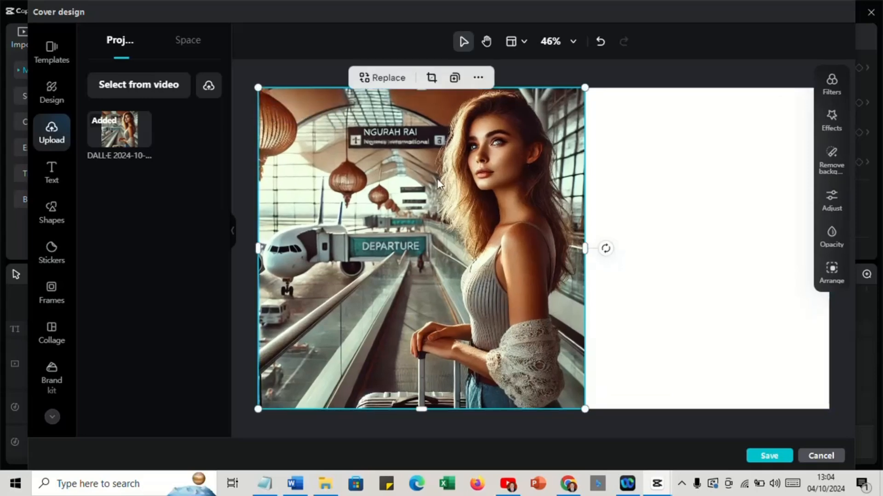
click(790, 274)
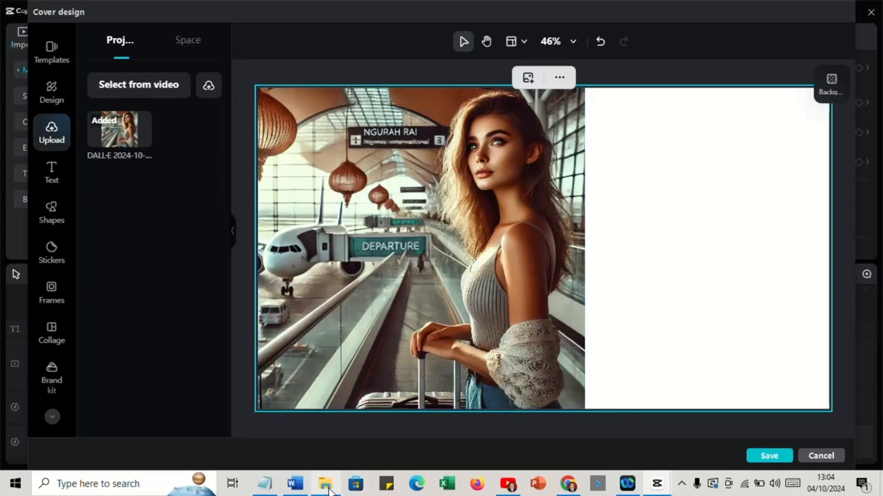
Add the tour bus image DALL·E 2024-10-04 12.18.09 from the Definisi Pariwisata folder to the cover's uploads
mouse_move(329, 490)
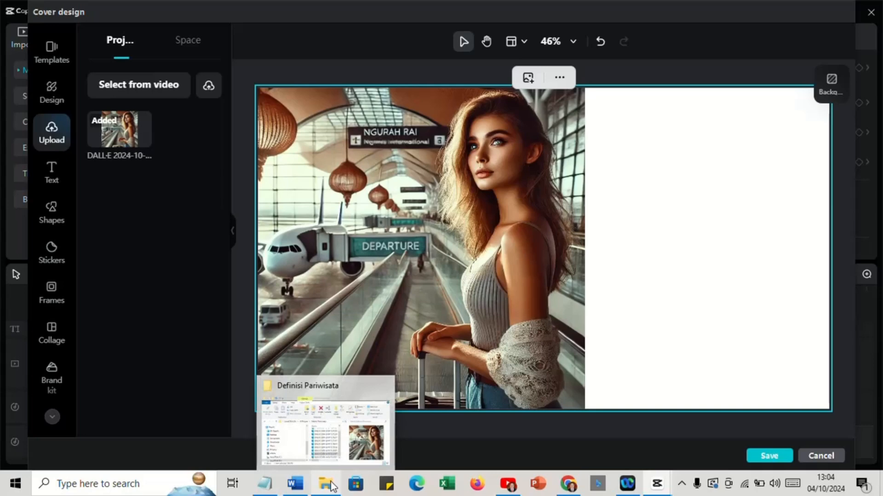
click(363, 445)
click(552, 290)
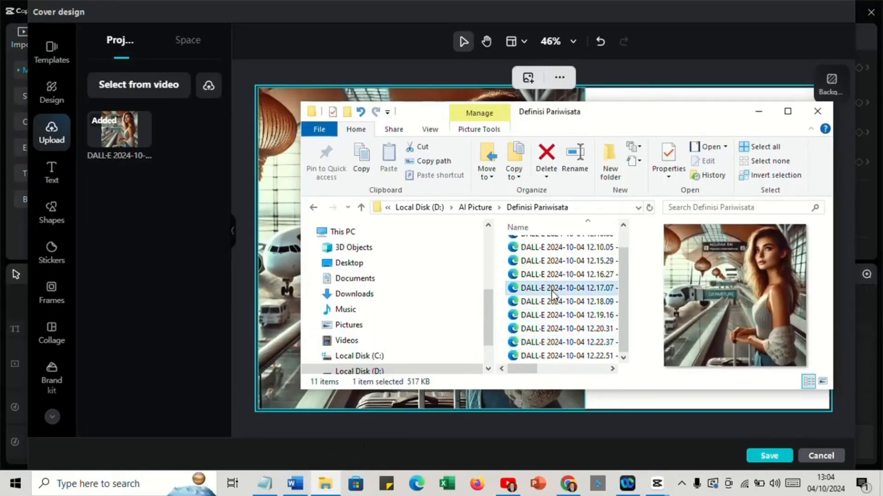
click(553, 303)
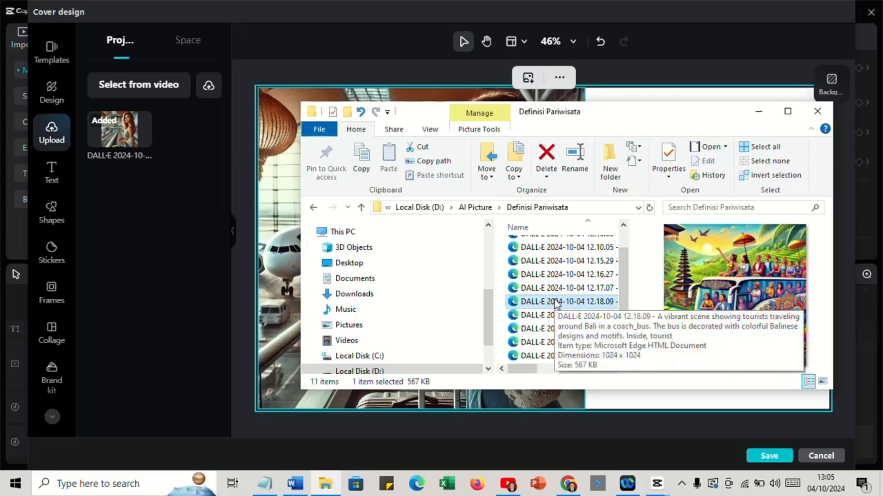
click(555, 301)
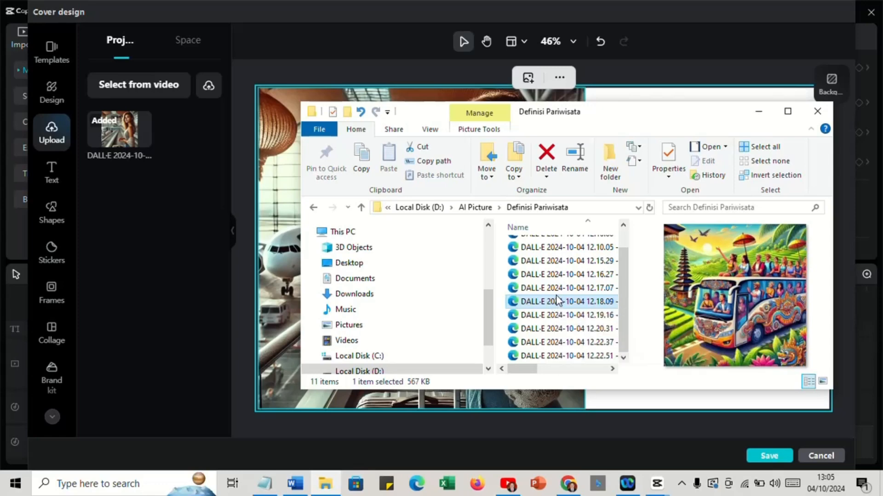
click(511, 304)
drag(512, 309, 200, 263)
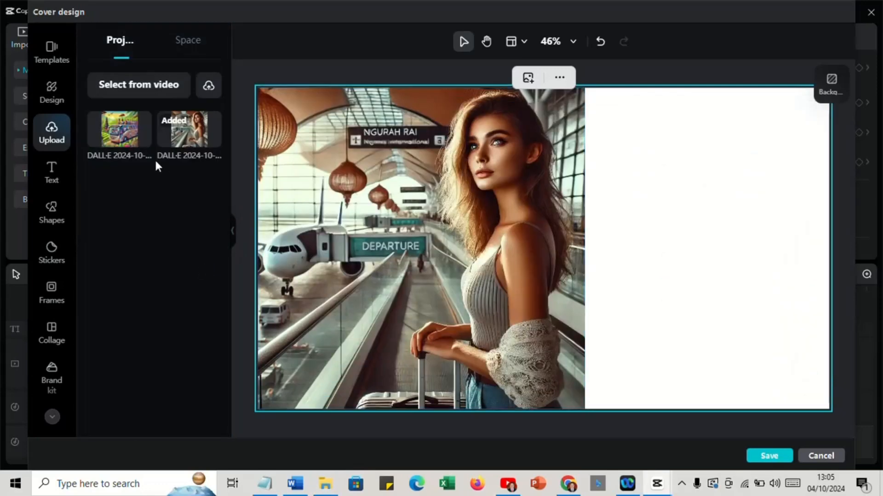
Place the tour bus image on the blank area beside the airport image and enlarge it to nearly the full canvas height
click(119, 137)
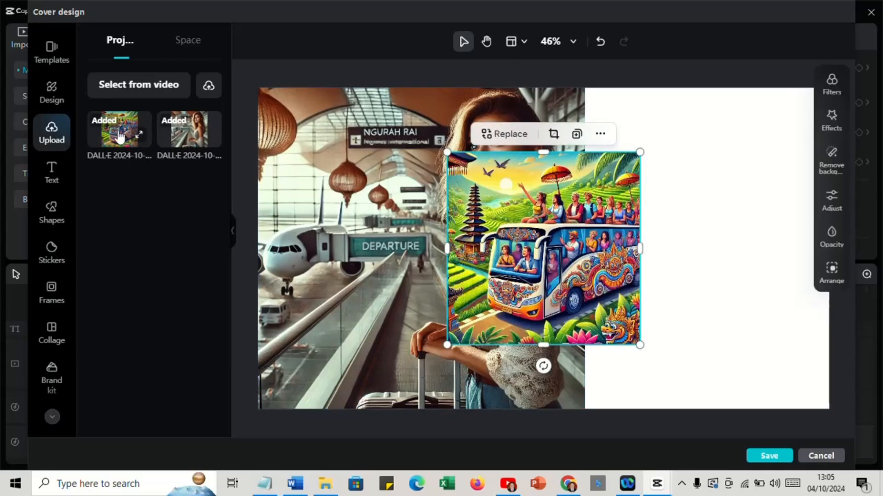
drag(548, 246, 686, 182)
drag(778, 280, 820, 323)
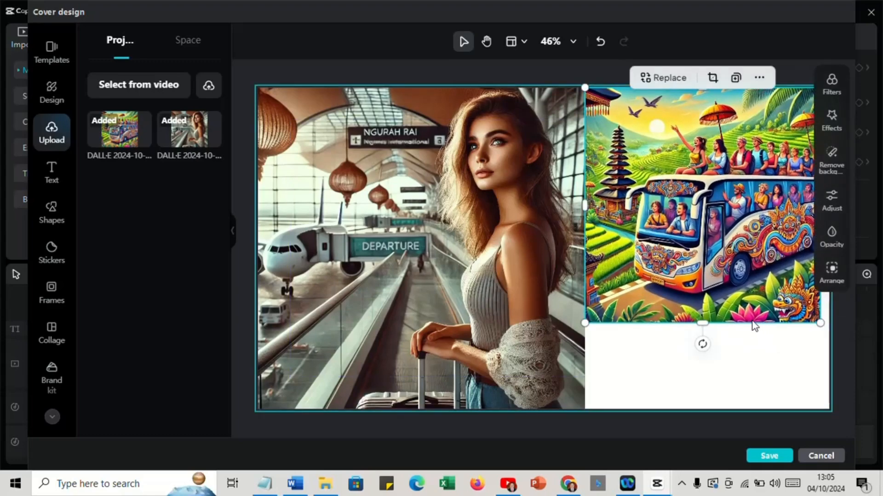
drag(703, 324, 714, 408)
Widen the bus image to overlap the airport image's edge and fit it flush with the canvas's right and bottom edges
drag(637, 300, 655, 300)
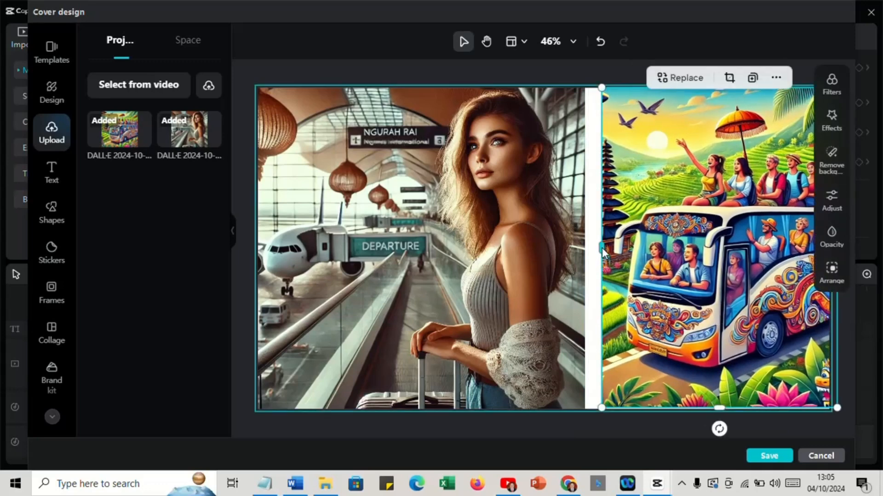
drag(602, 251, 565, 248)
mouse_move(761, 290)
mouse_down()
mouse_move(774, 289)
mouse_move(748, 290)
mouse_up()
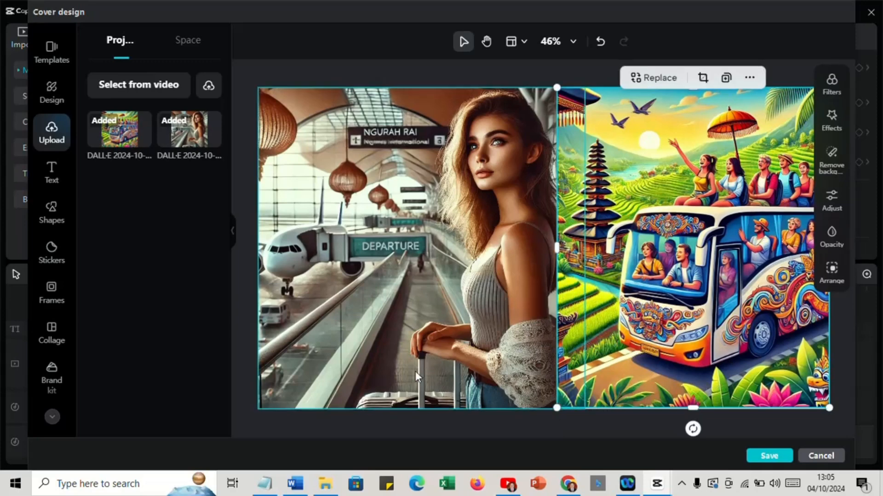
click(441, 436)
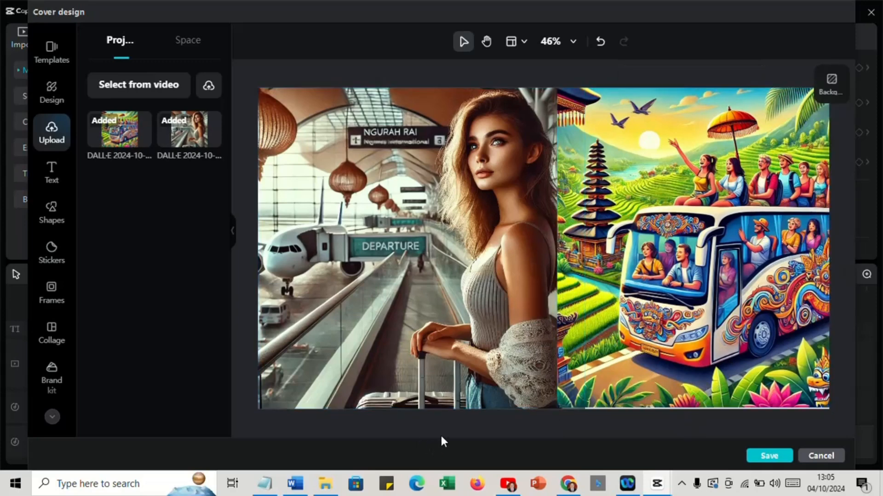
click(594, 398)
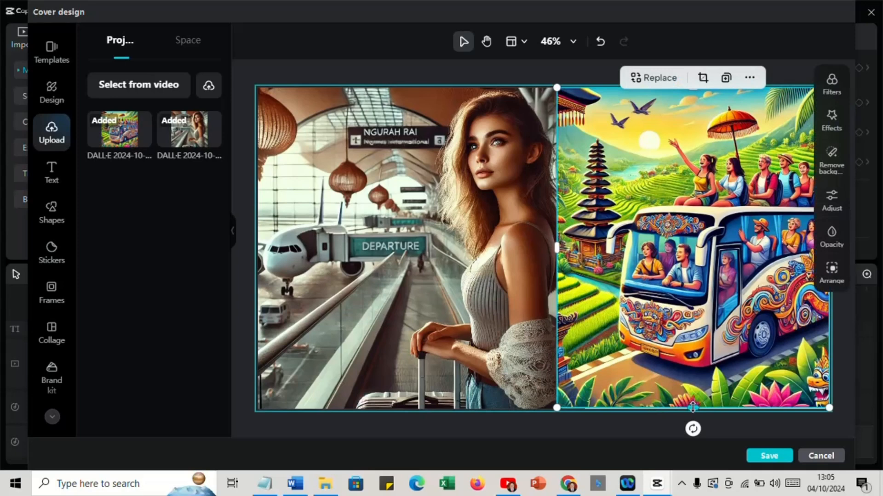
drag(693, 408, 685, 413)
Add the bold yellow "SALE" text style to the cover and move it over the lower-left part of the airport image
click(428, 322)
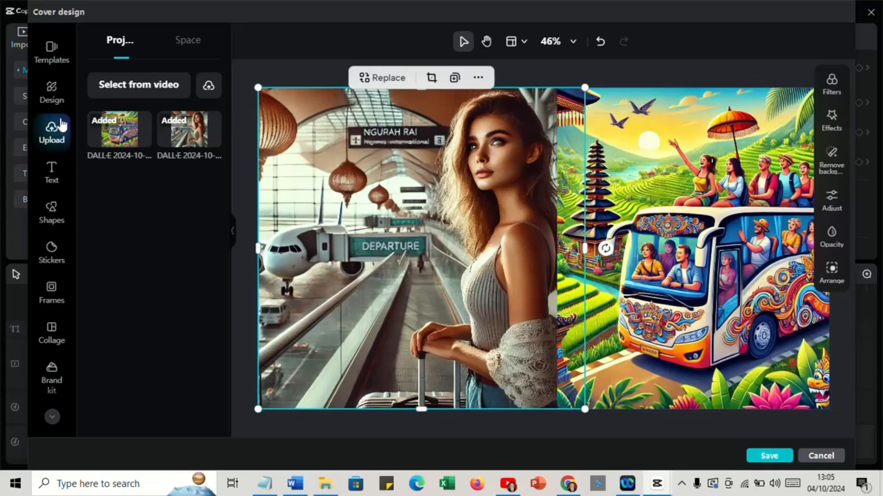
click(50, 174)
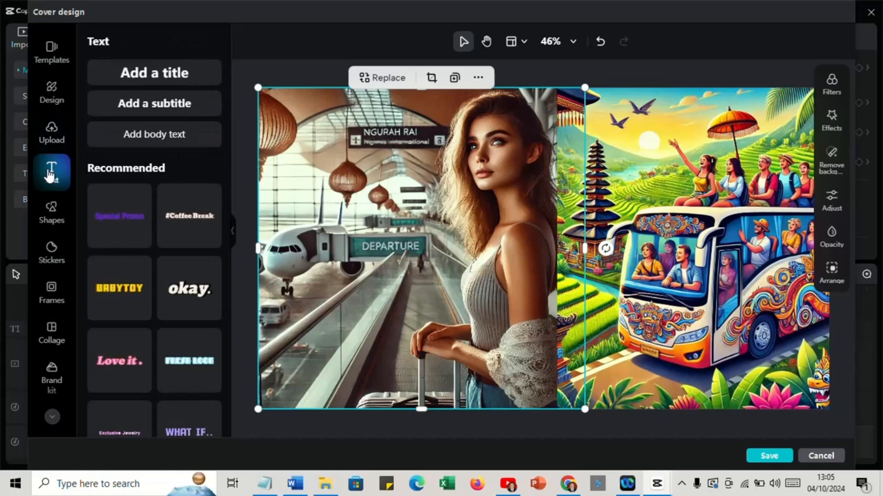
scroll(143, 232, down, 3)
scroll(146, 232, down, 7)
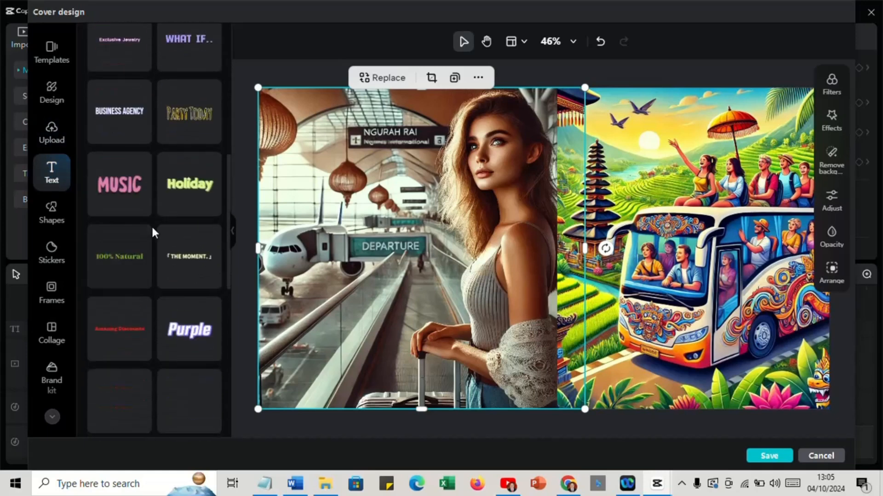
scroll(156, 232, down, 6)
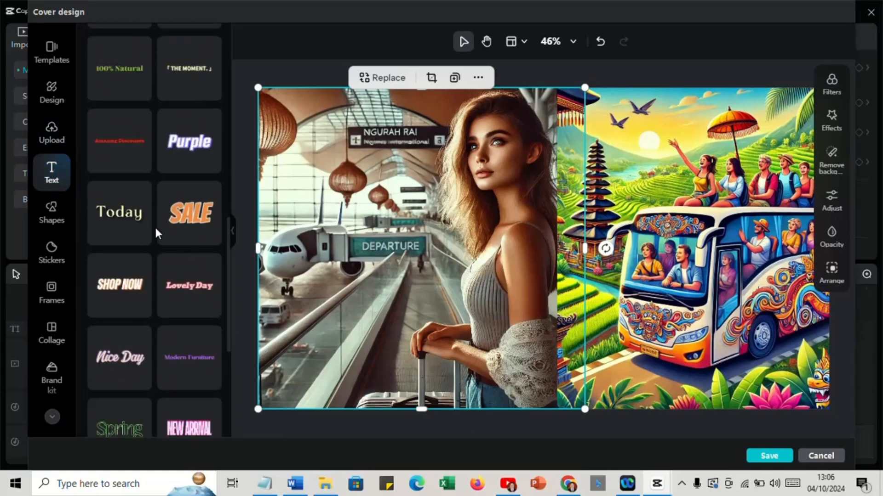
scroll(155, 225, down, 7)
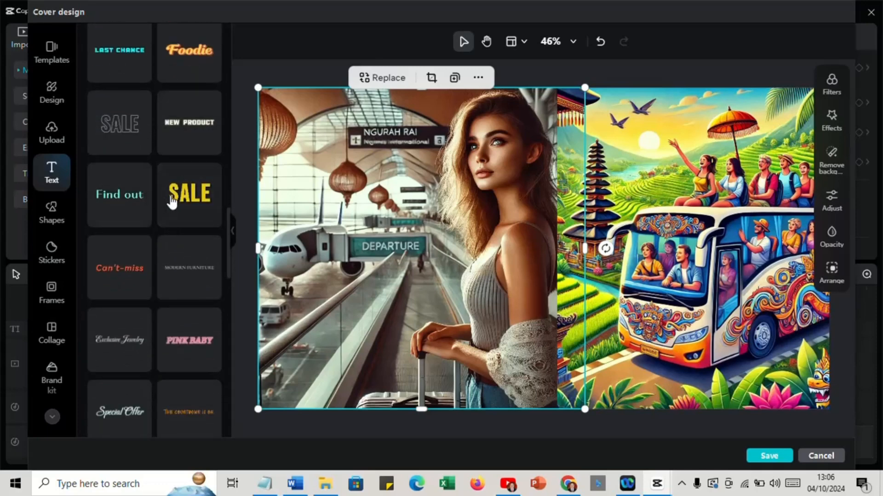
click(195, 197)
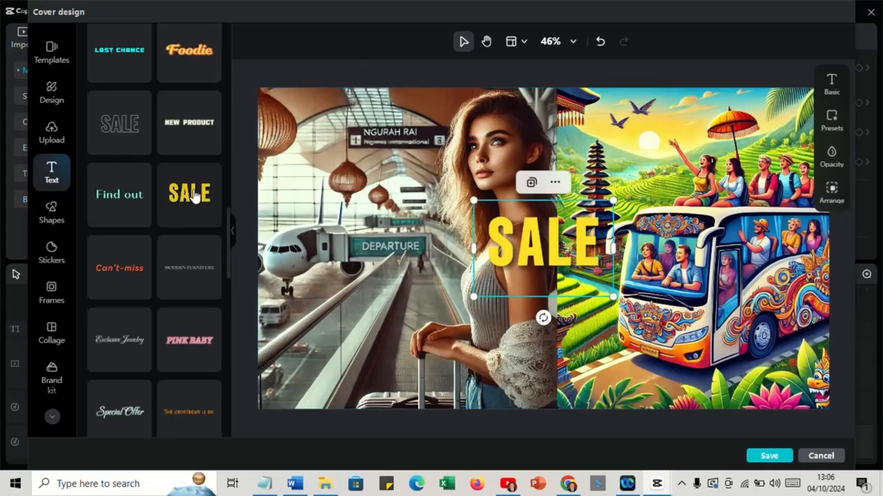
drag(524, 247, 313, 284)
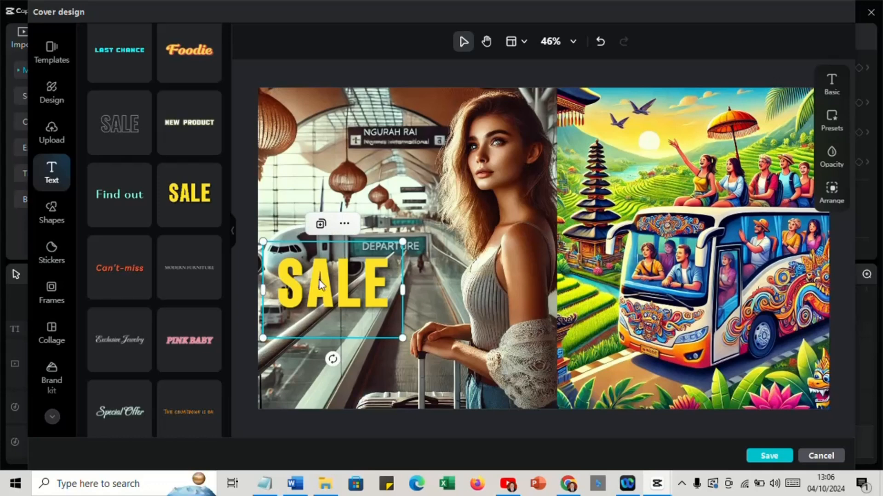
Replace the SALE text with "definisi pariwisata" and widen its text box so each word fits on its own line
double_click(345, 287)
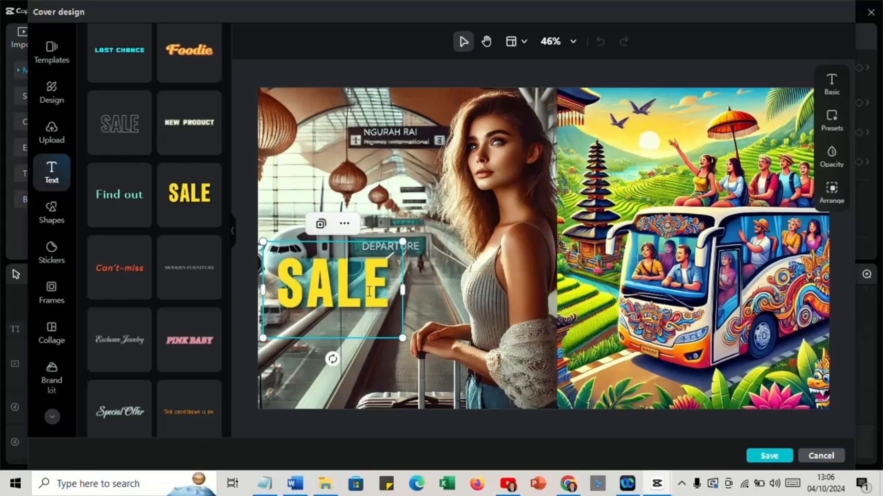
text(de)
key(BackSpace)
key(BackSpace)
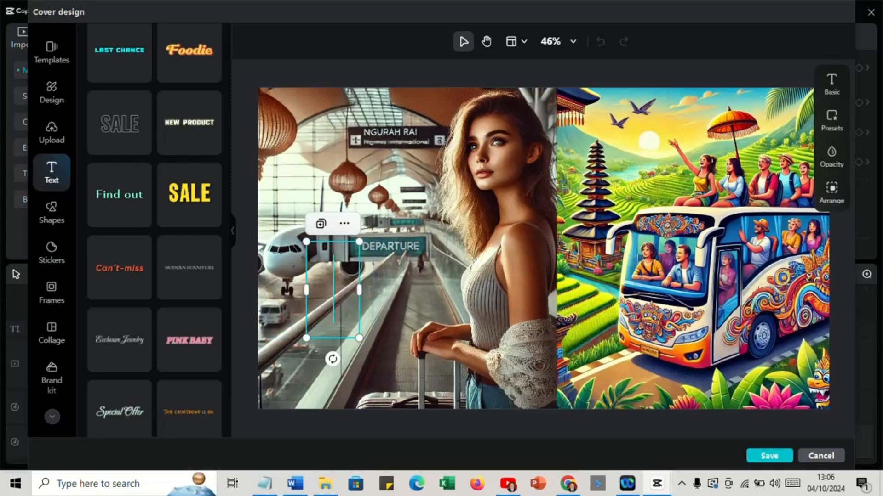
text(defin)
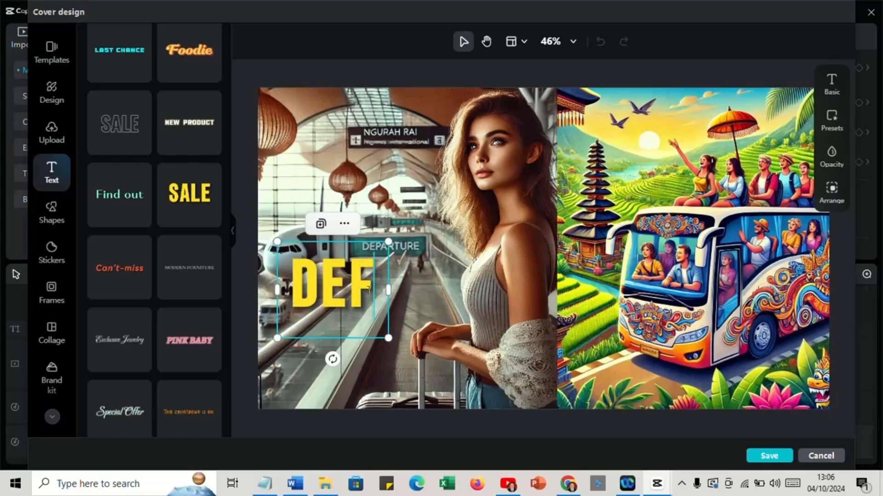
text(isi pa)
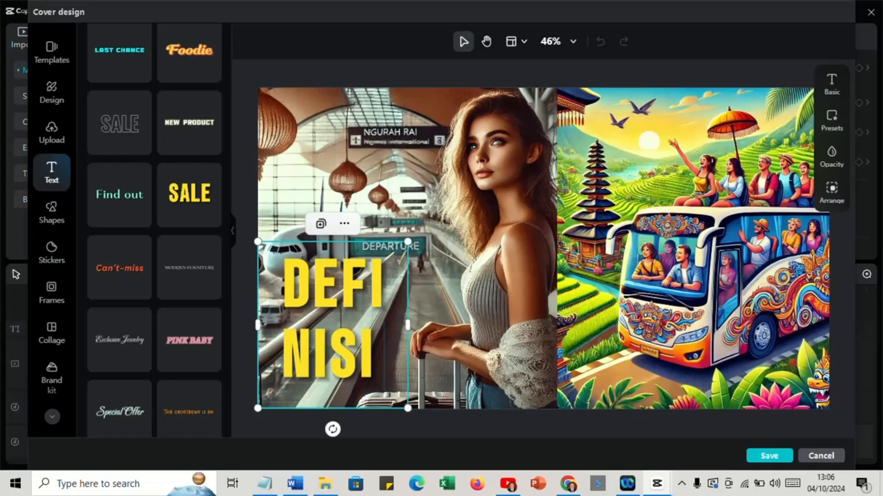
text(riwisata)
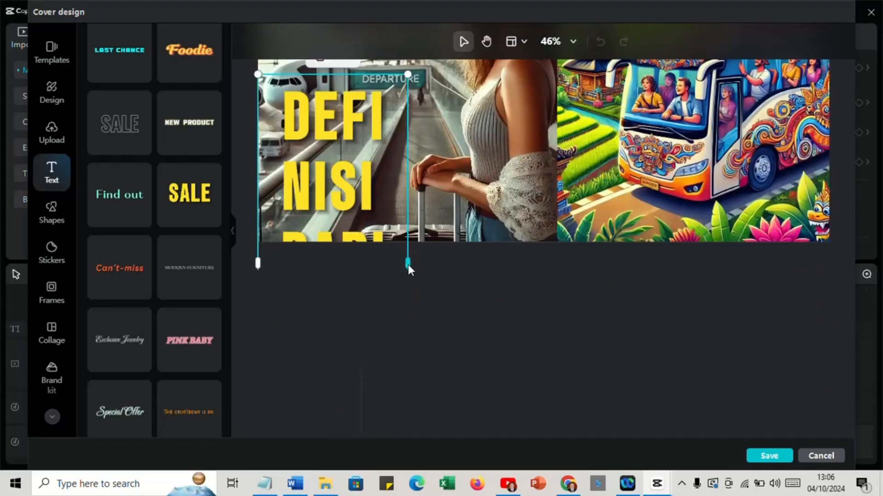
drag(408, 265, 572, 280)
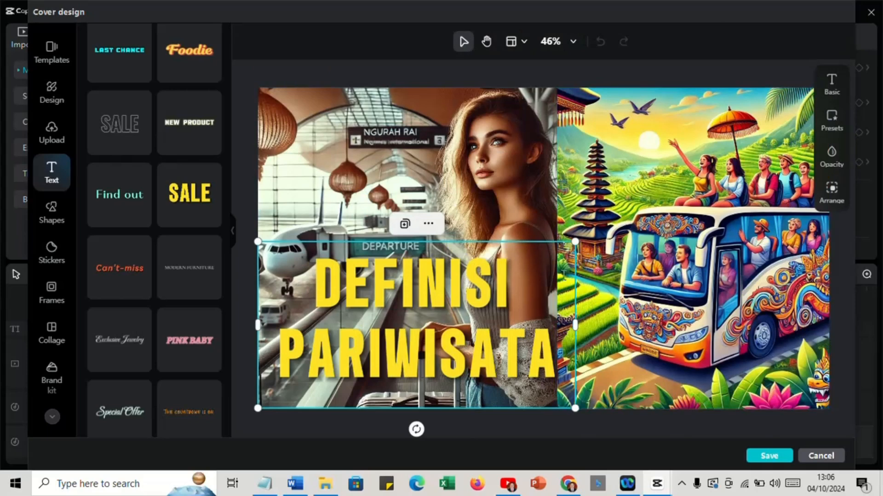
Add a dark 16161D stroke to the DEFINISI PARIWISATA title
double_click(339, 269)
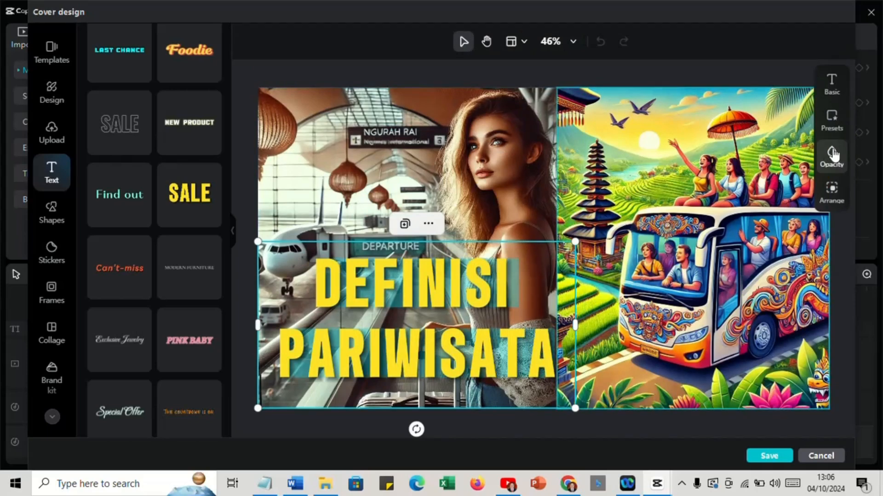
click(833, 85)
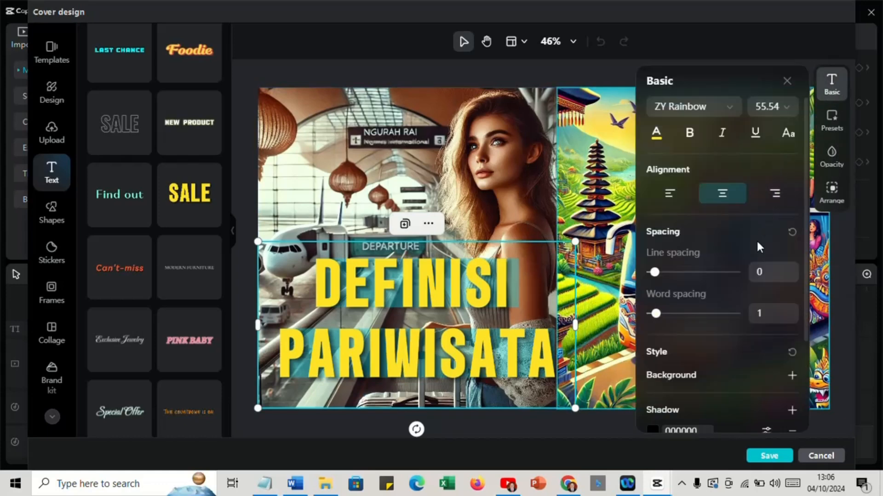
scroll(719, 266, down, 3)
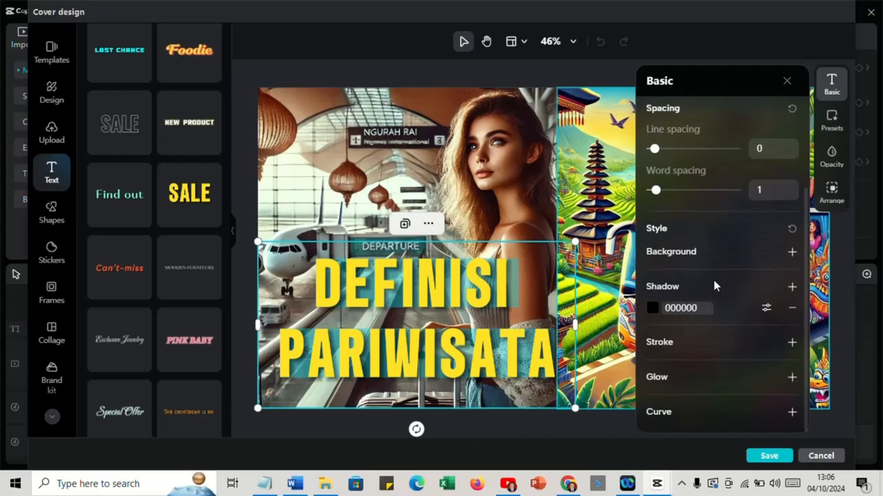
click(792, 343)
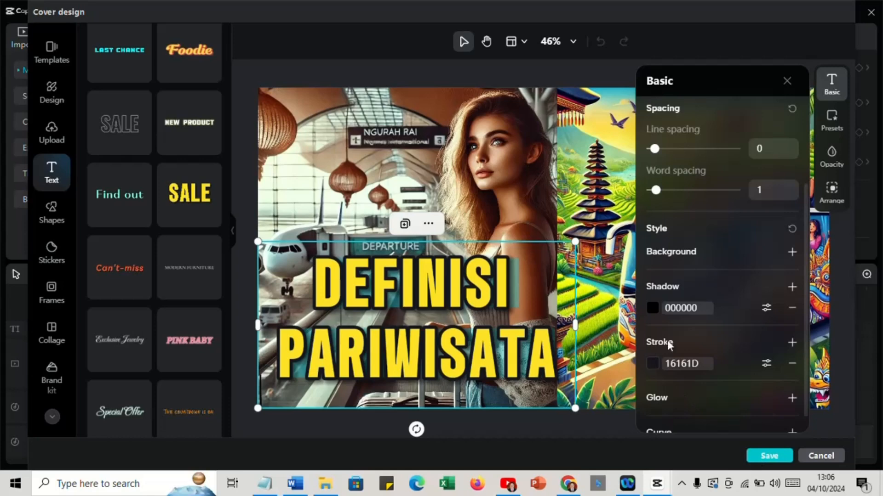
click(788, 82)
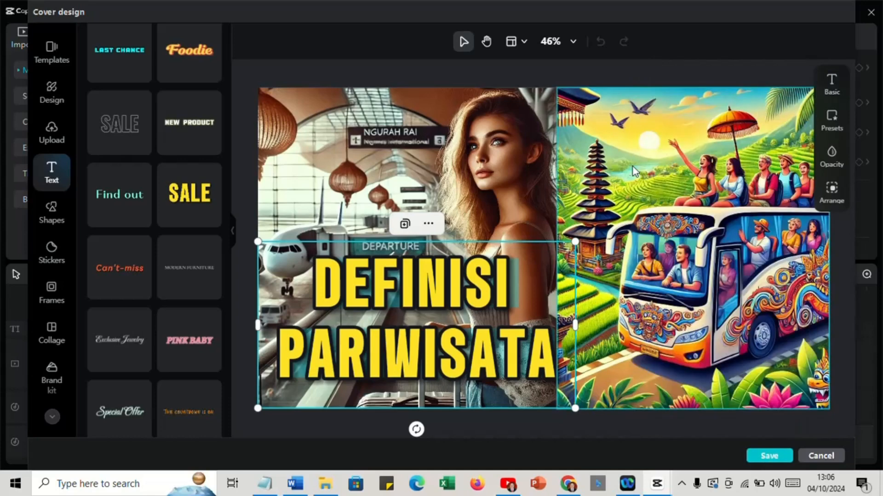
click(494, 178)
Widen the title's text box slightly to the right so the centred text shifts toward the bus image
click(556, 303)
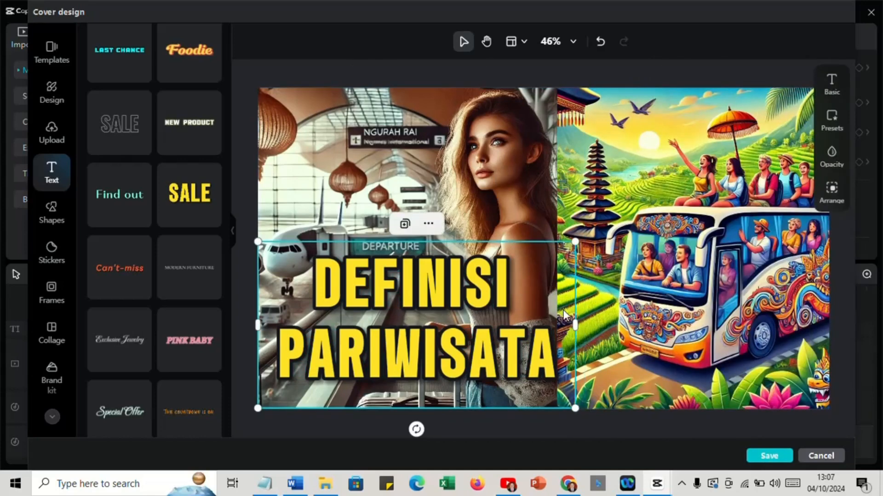
drag(575, 324, 594, 325)
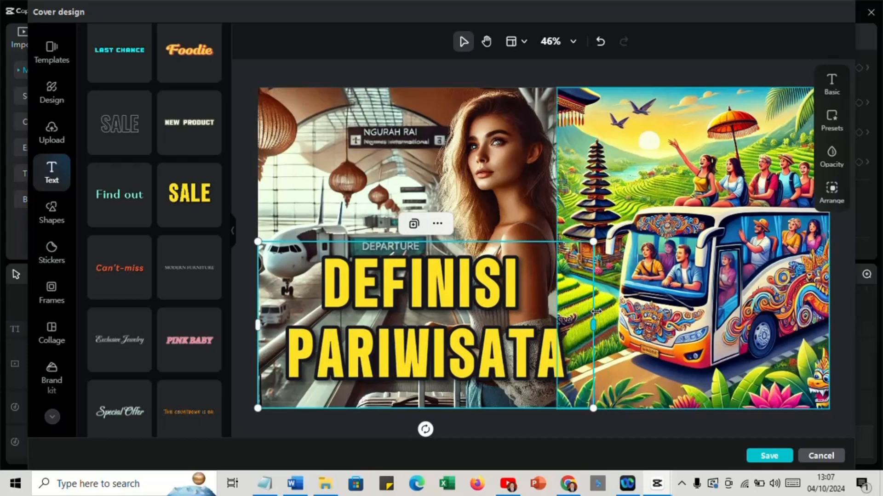
click(605, 187)
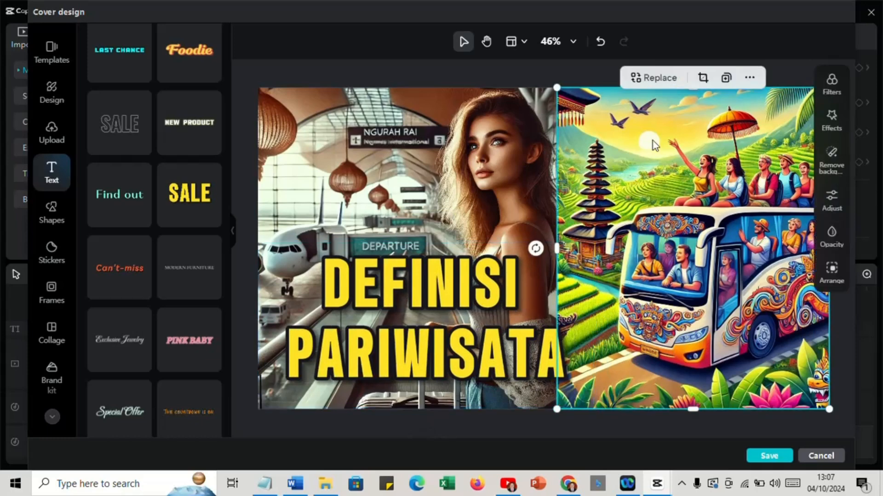
click(307, 104)
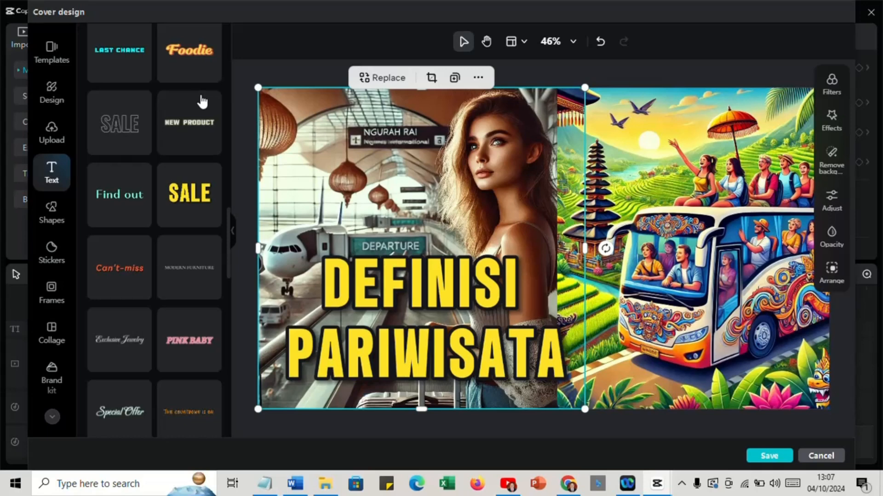
click(243, 87)
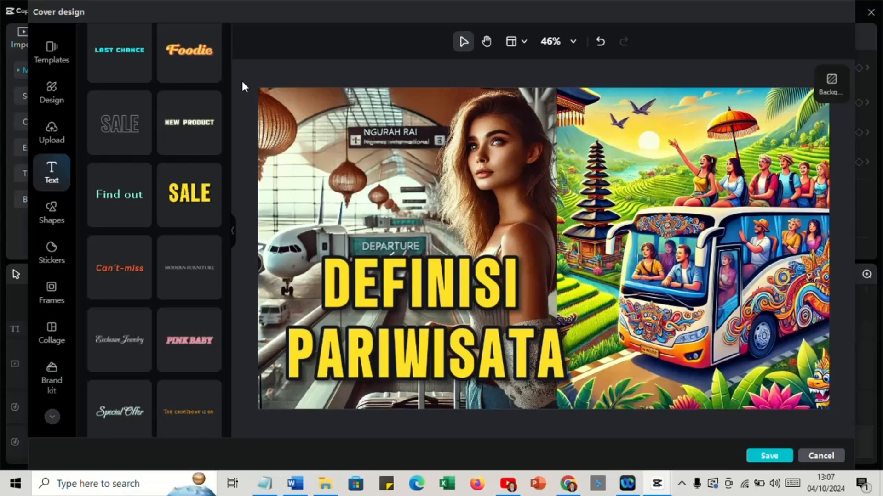
click(58, 222)
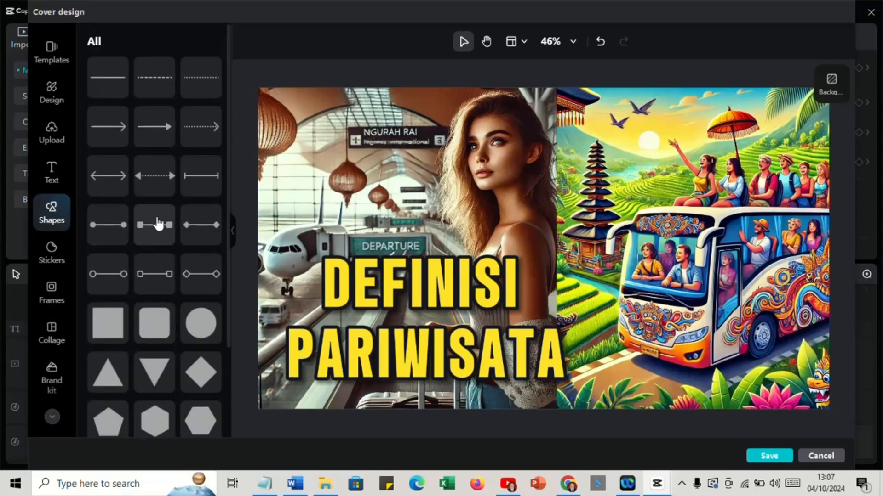
scroll(158, 223, down, 12)
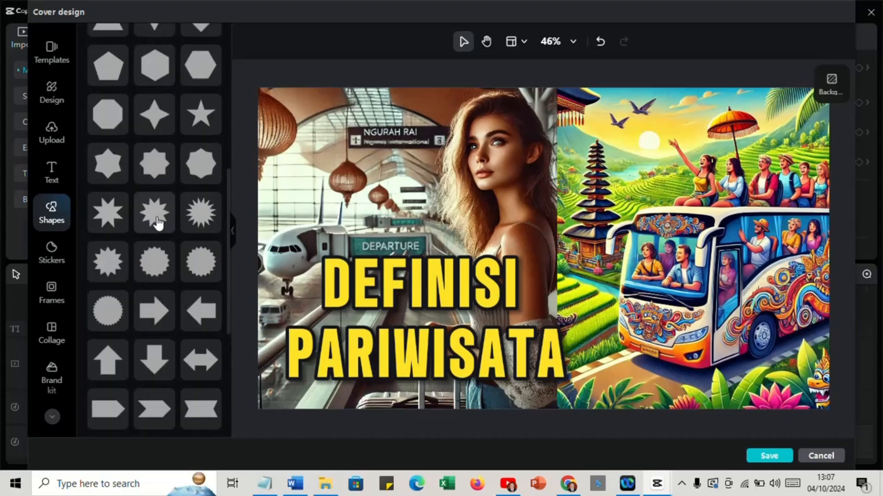
scroll(158, 224, up, 5)
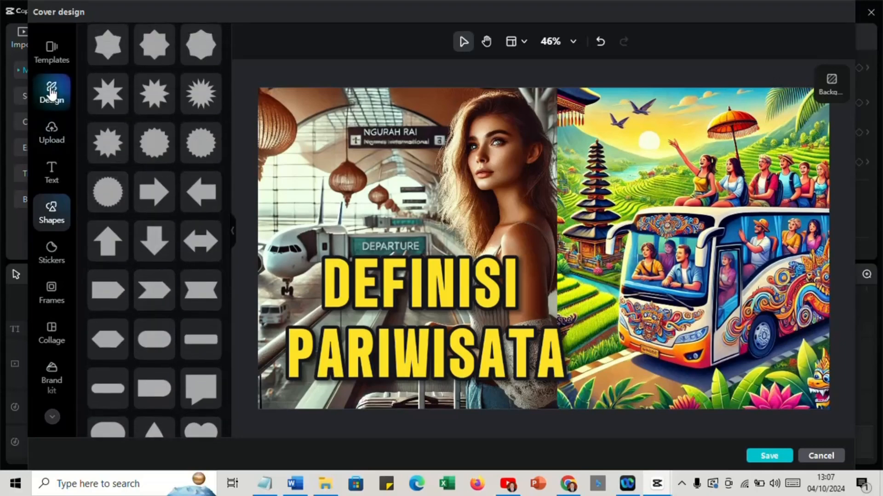
Add the round red heart sticker to the cover, tilt it slightly counter-clockwise and place it above the title over the airport image
click(54, 252)
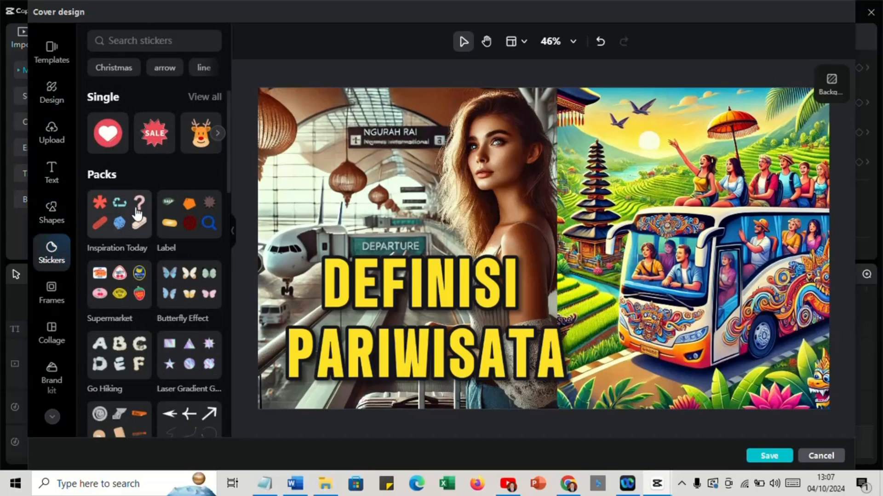
click(105, 136)
drag(547, 266, 319, 215)
drag(318, 269, 342, 266)
drag(380, 228, 326, 223)
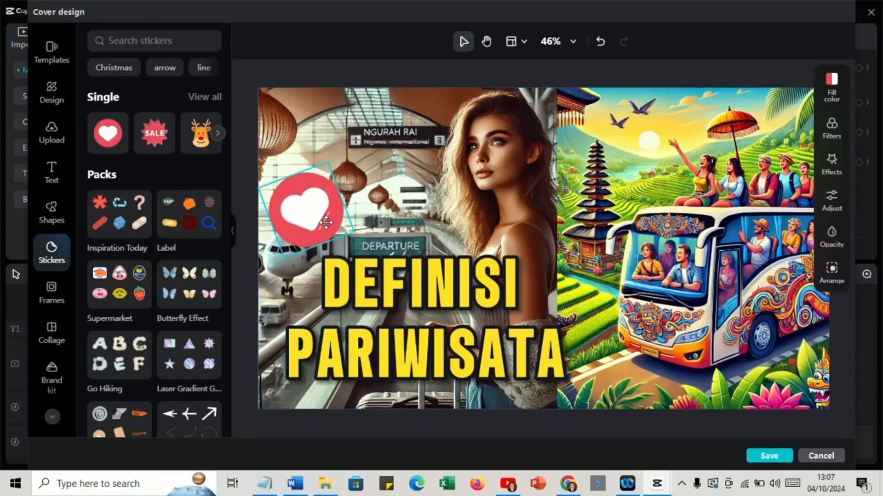
click(384, 211)
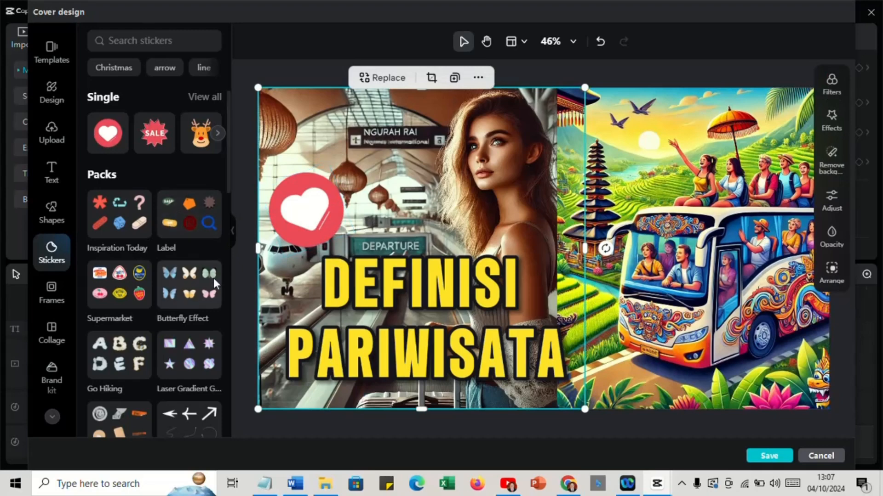
scroll(213, 278, down, 3)
scroll(213, 285, down, 5)
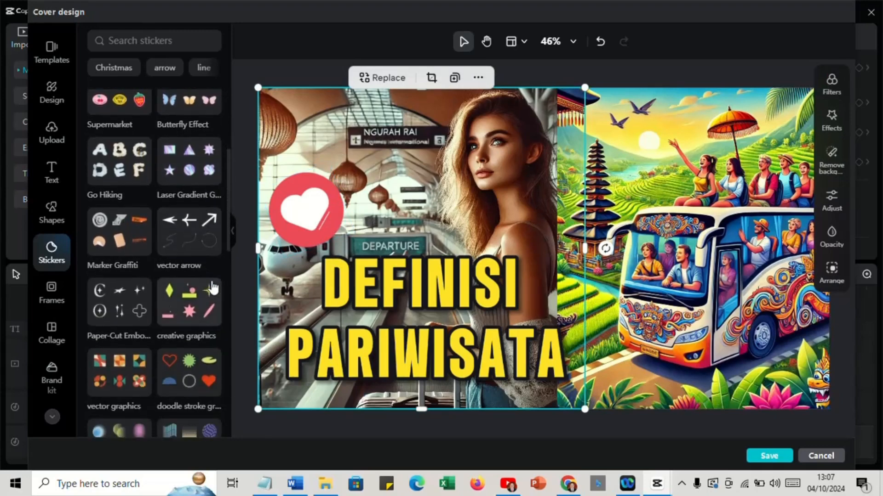
scroll(215, 282, up, 4)
scroll(215, 282, up, 4)
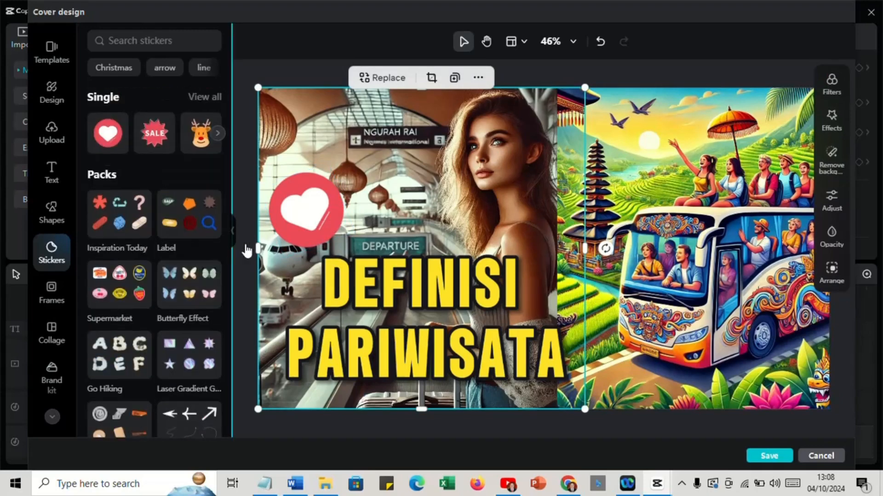
Deselect the airport image and save the cover design to the project
click(610, 76)
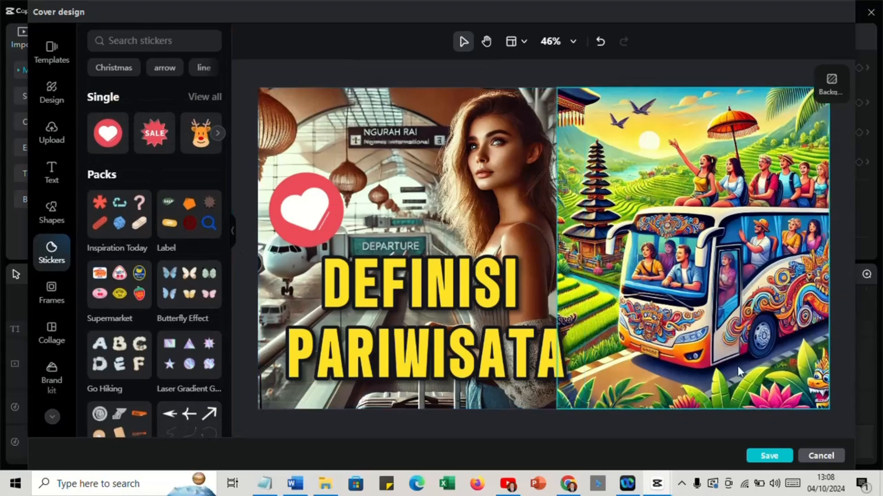
click(754, 455)
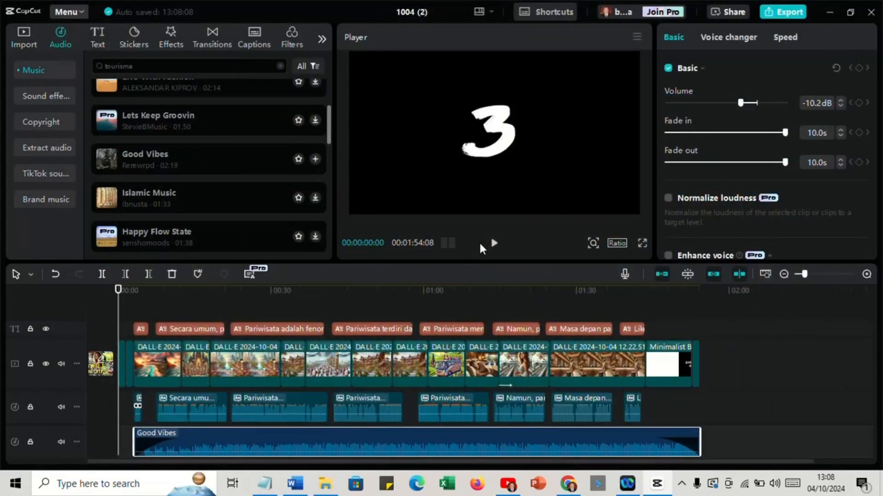
Preview the opening seconds of the video and return the playhead to the start of the timeline
click(495, 243)
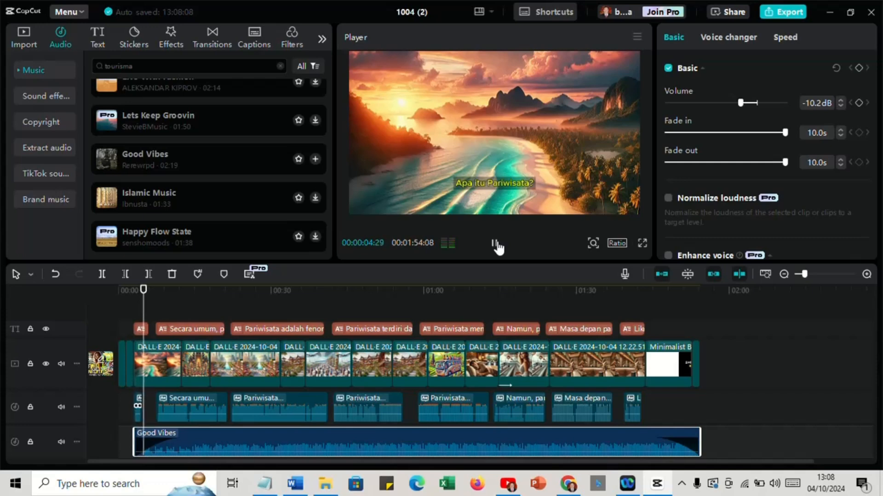
click(495, 244)
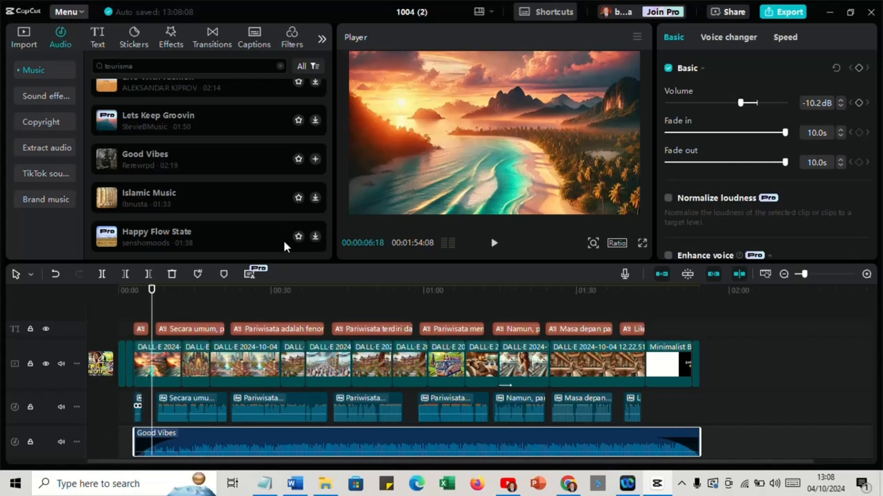
drag(150, 290, 115, 294)
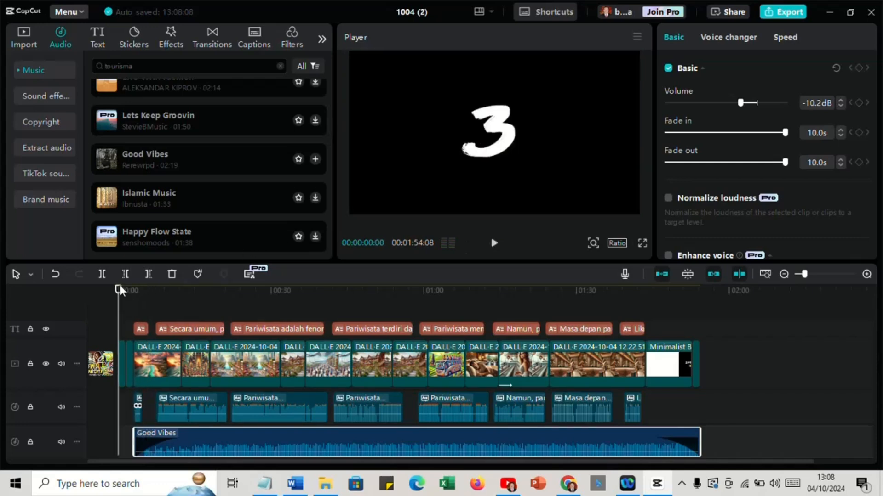
Export the video under the name DEFINISI PARIWISATA, keeping the preset destination folder and video settings
click(785, 19)
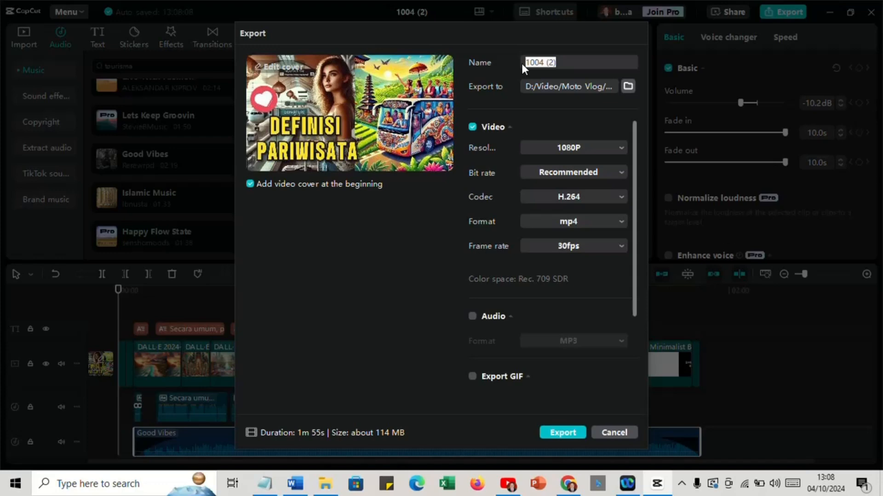
text(DEFINISI PARIWISATA)
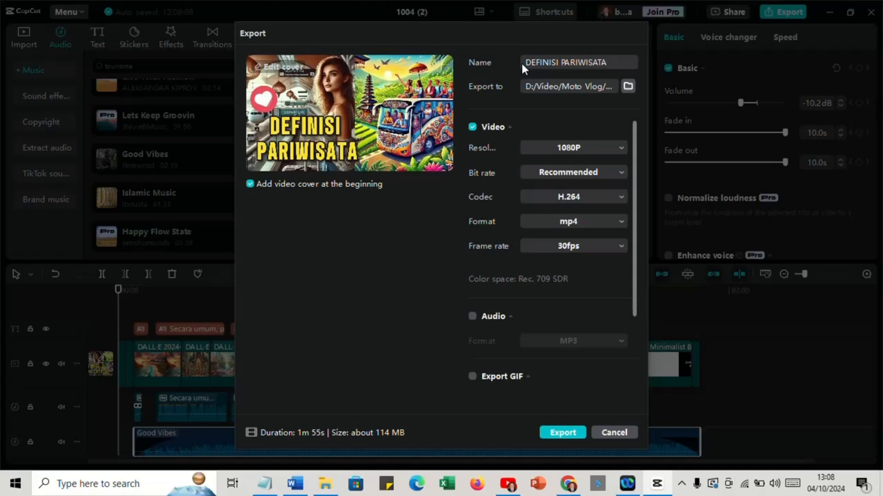
click(629, 86)
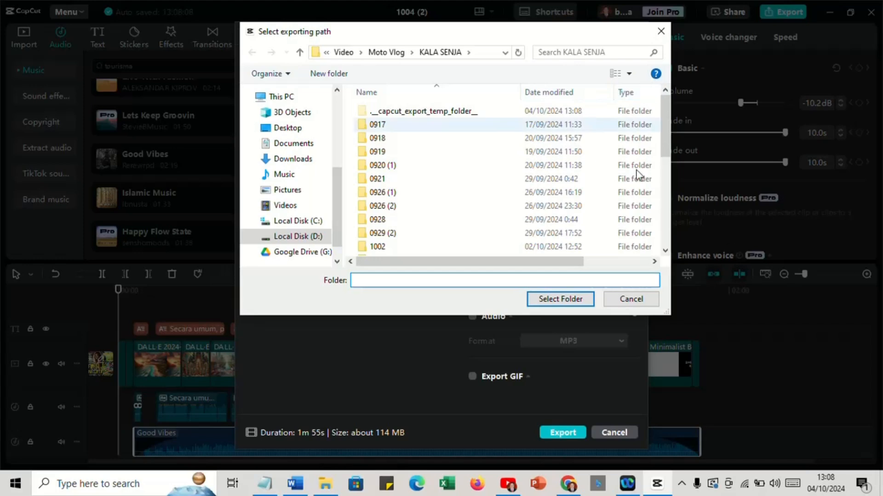
click(628, 300)
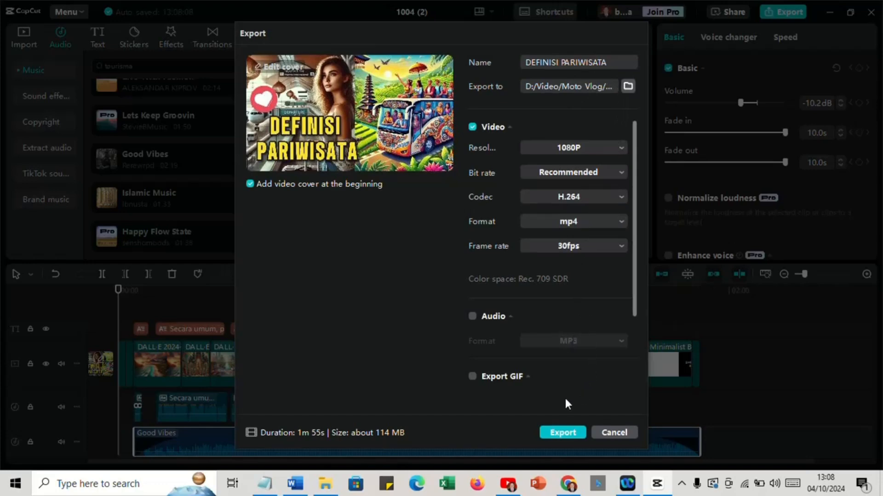
click(562, 433)
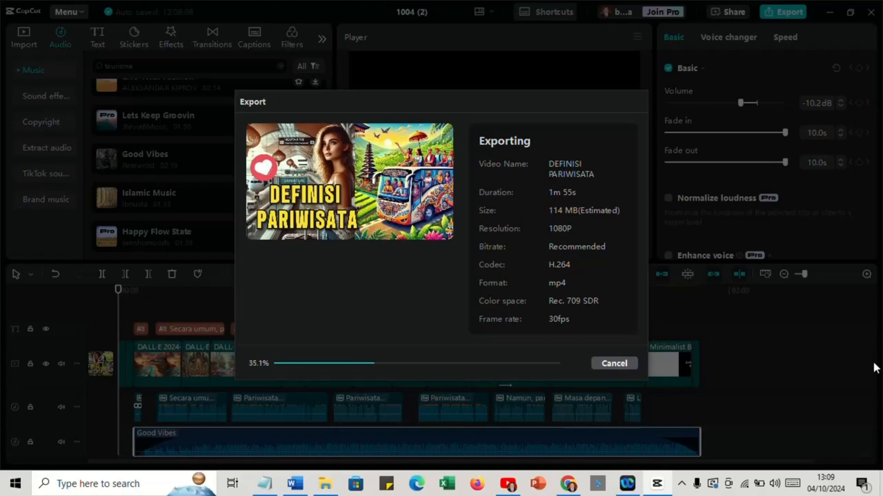
click(682, 484)
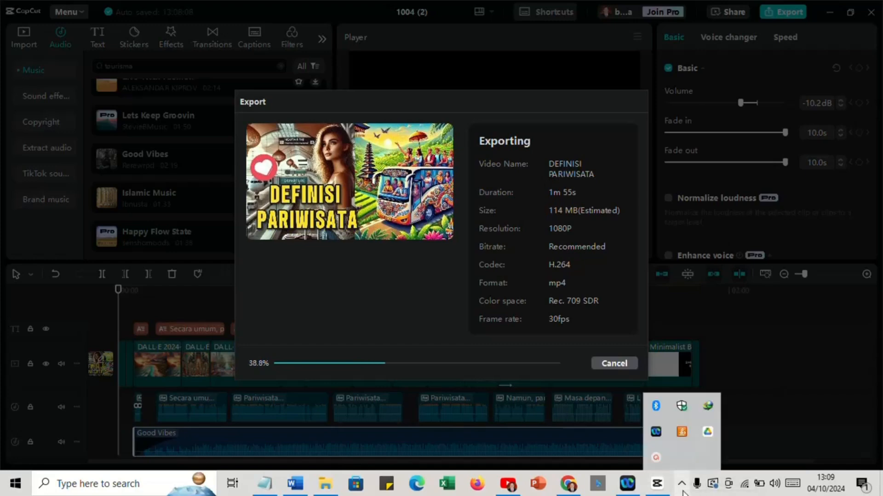
click(658, 457)
click(704, 399)
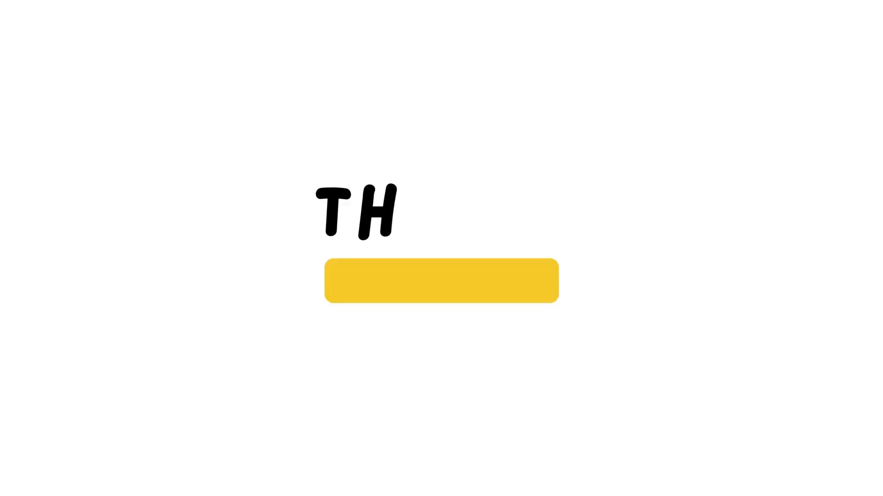